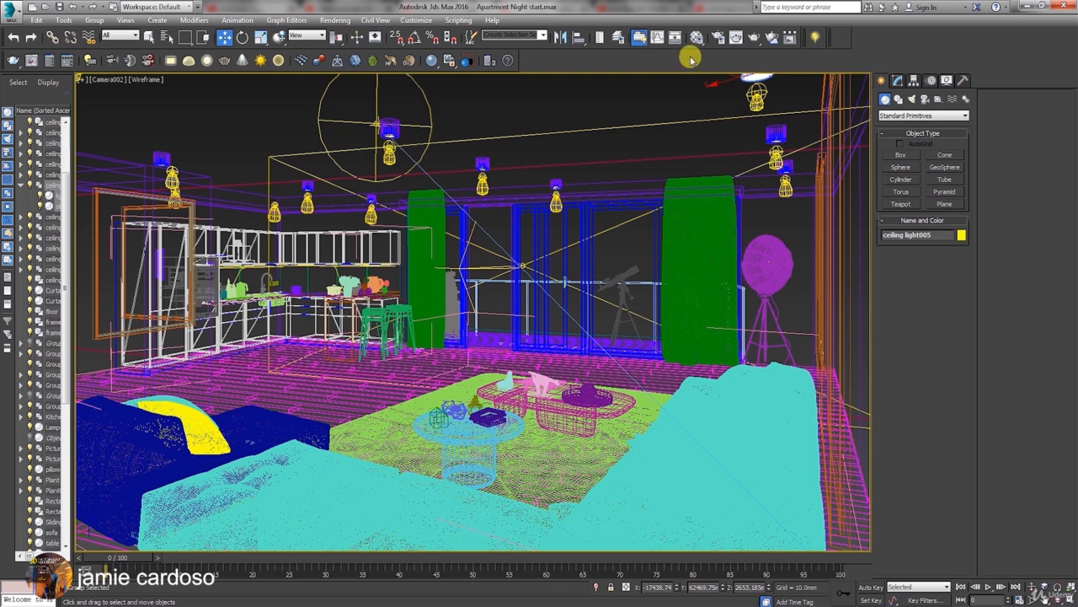
Step: Open the render setup and set the output width to 1000 with the image aspect kept
left_click(718, 37)
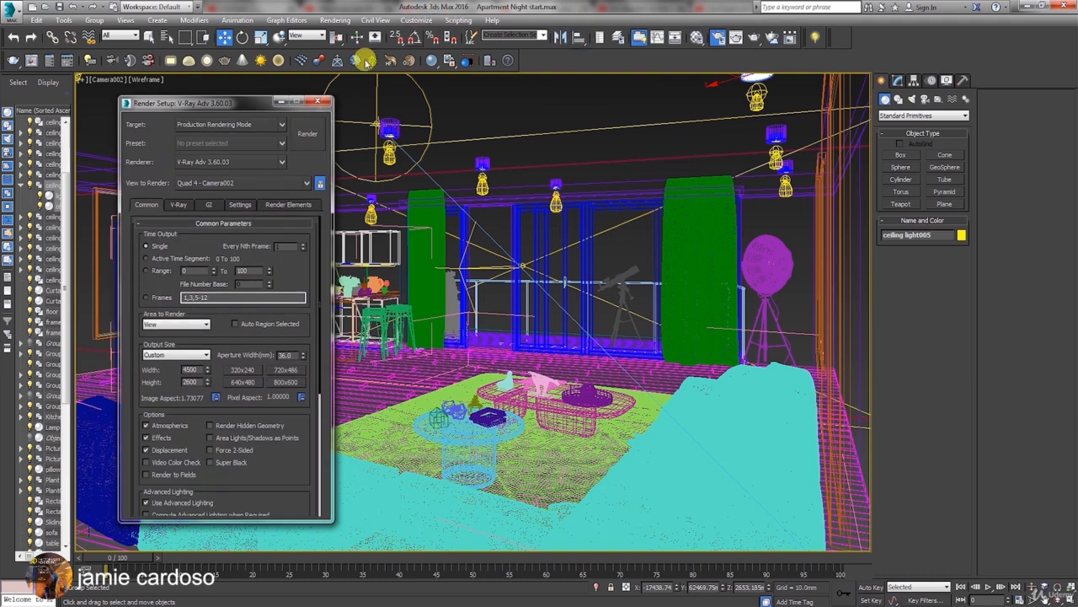
left_click_drag(234, 109, 739, 106)
left_click(424, 127)
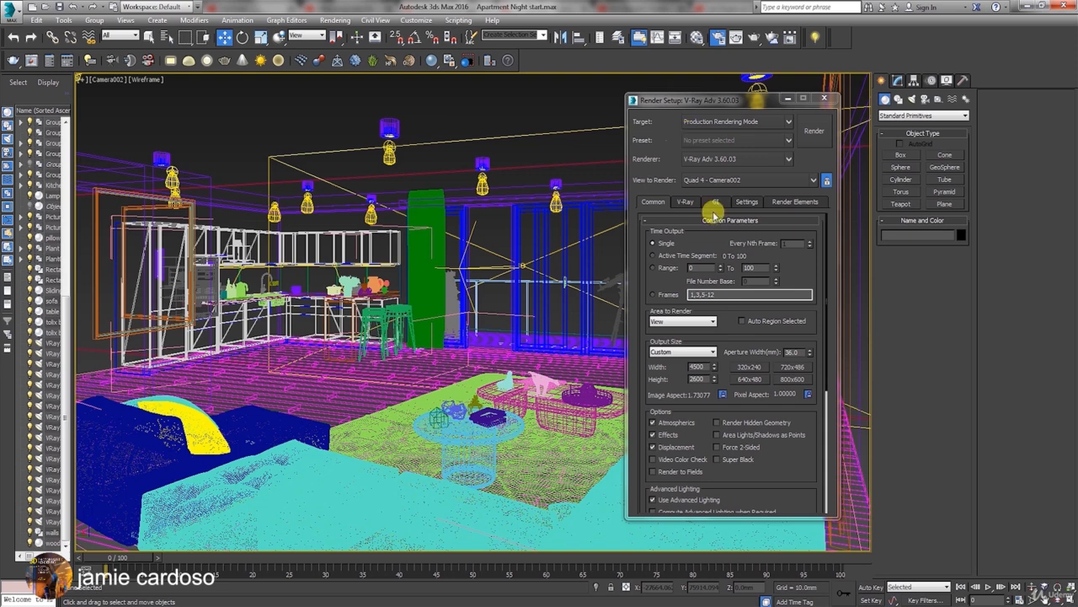
double_click(697, 366)
type("1")
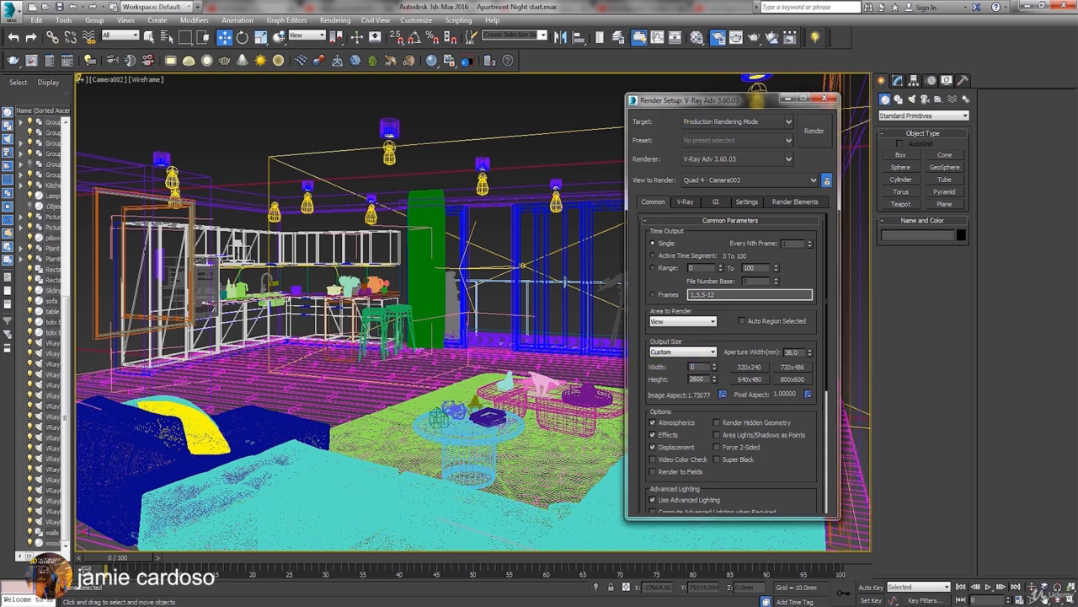
type("000")
key("Return")
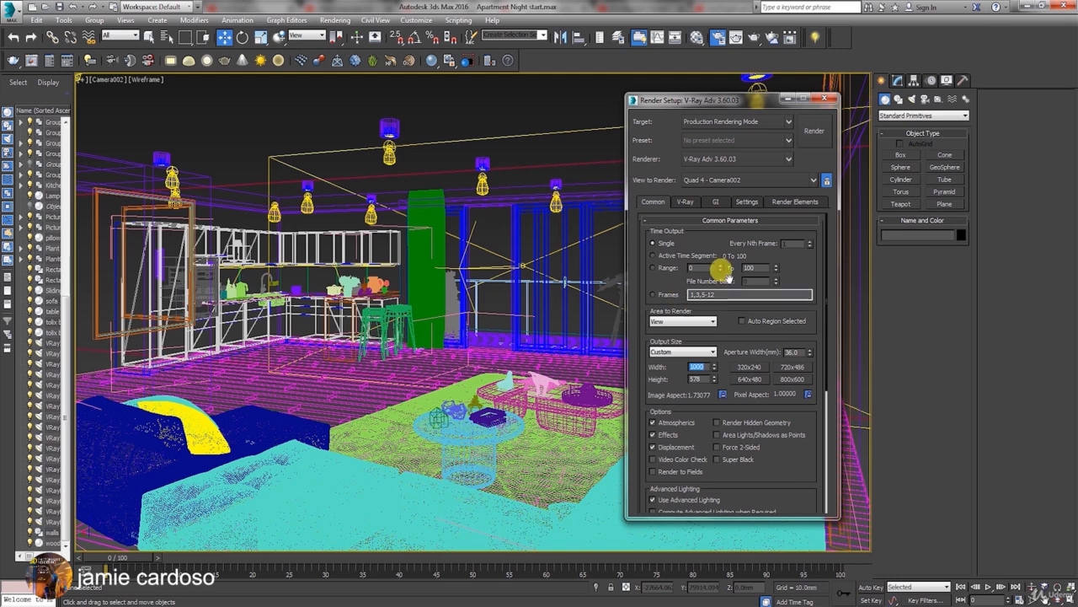
Step: Turn off V-Ray raw image file output, separate render channels and resumable rendering in the frame buffer settings
scroll(722, 261, "down", 1)
left_click(689, 202)
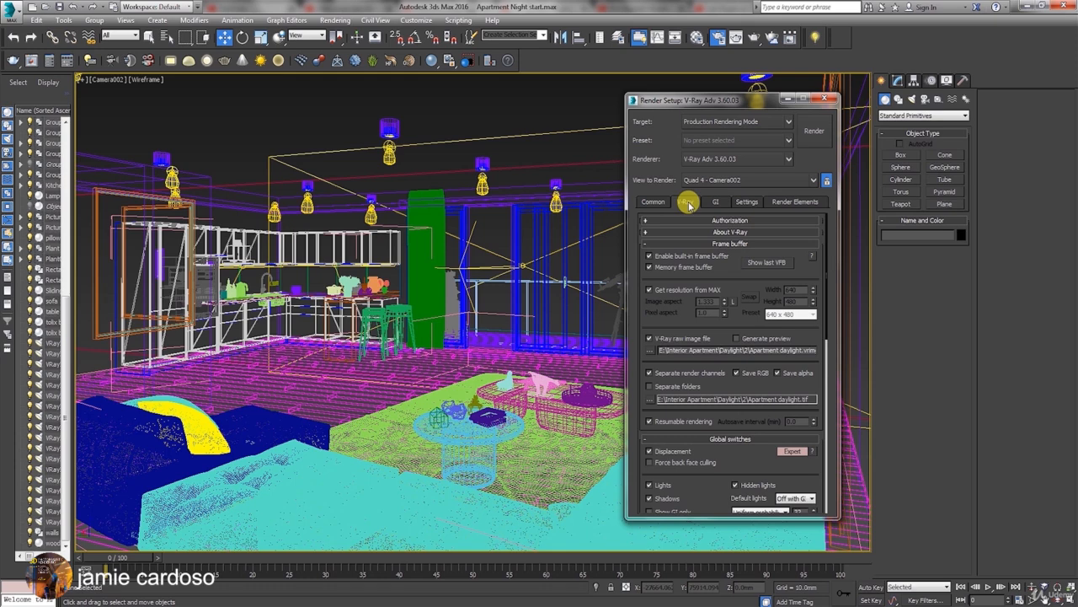
left_click(649, 338)
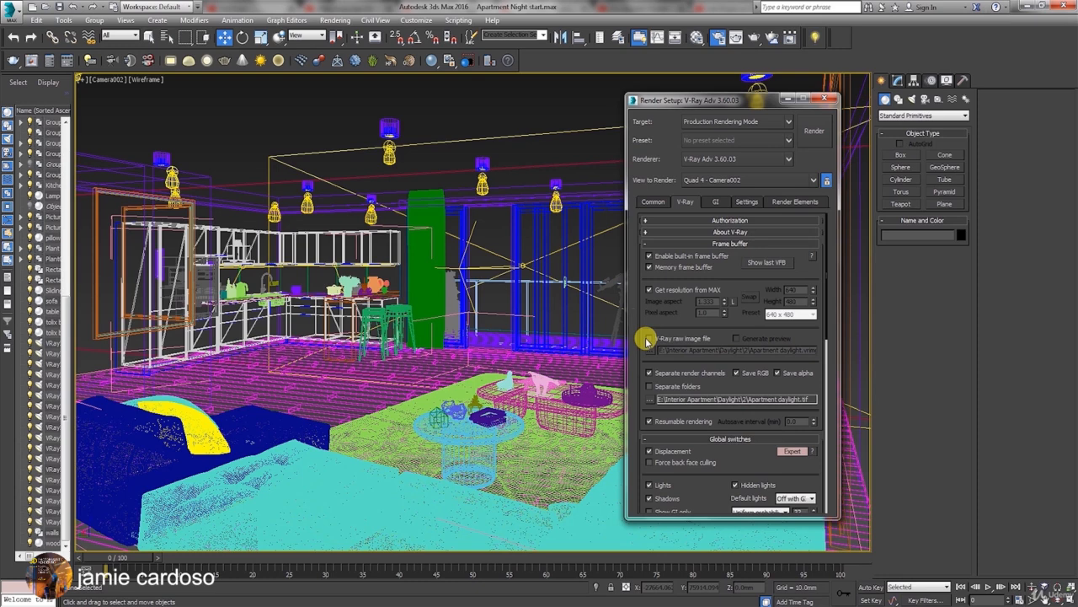
left_click(650, 372)
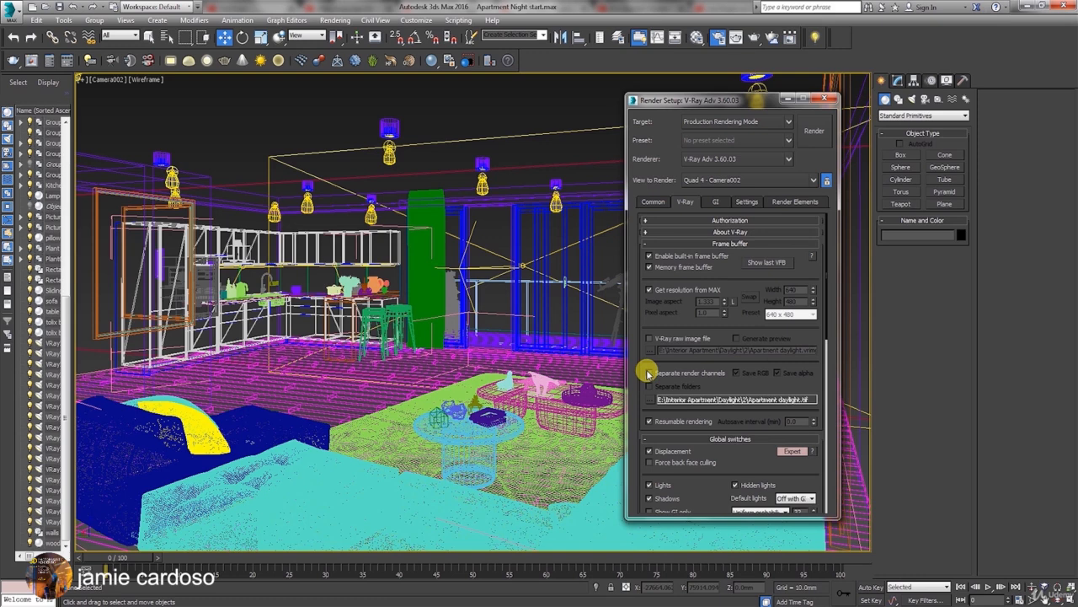
left_click(648, 372)
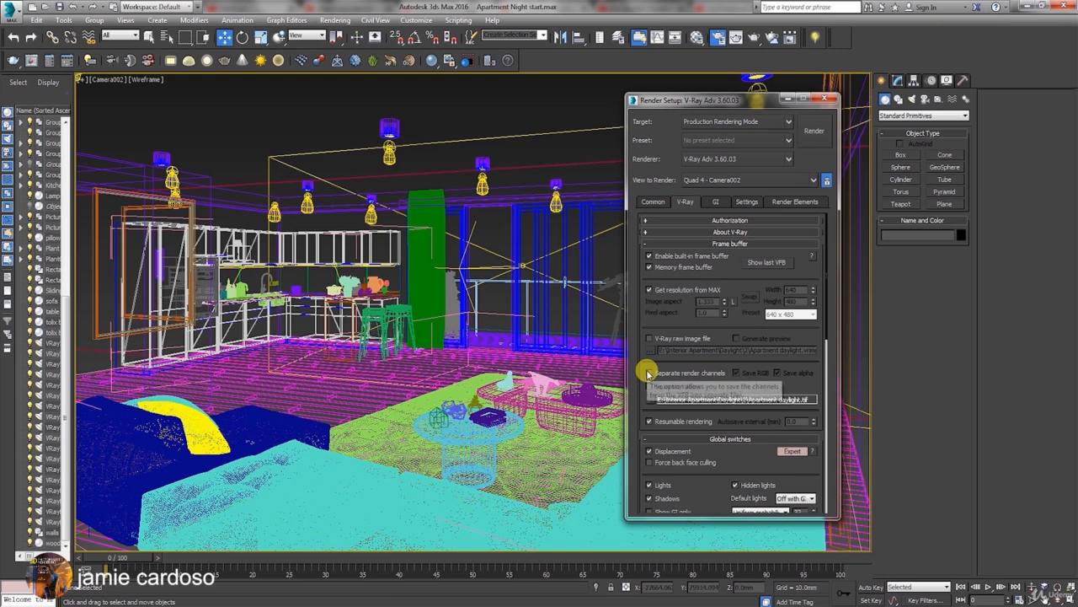
left_click(673, 424)
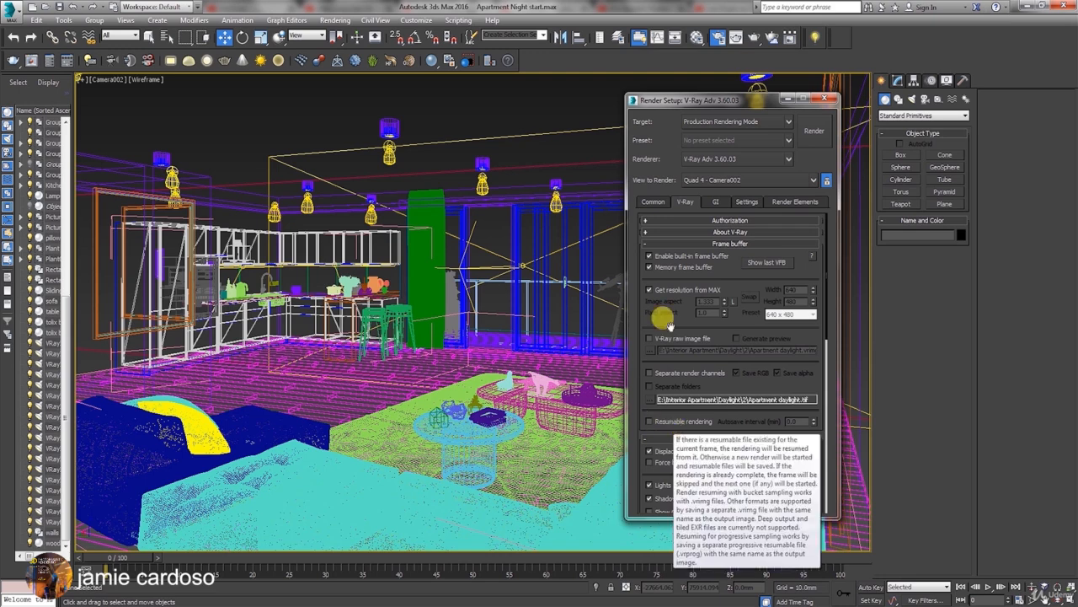
Step: Set the bucket image sampler to min subdivs 1, max subdivs 4 and noise threshold 0.01
left_click_drag(681, 337, 695, 130)
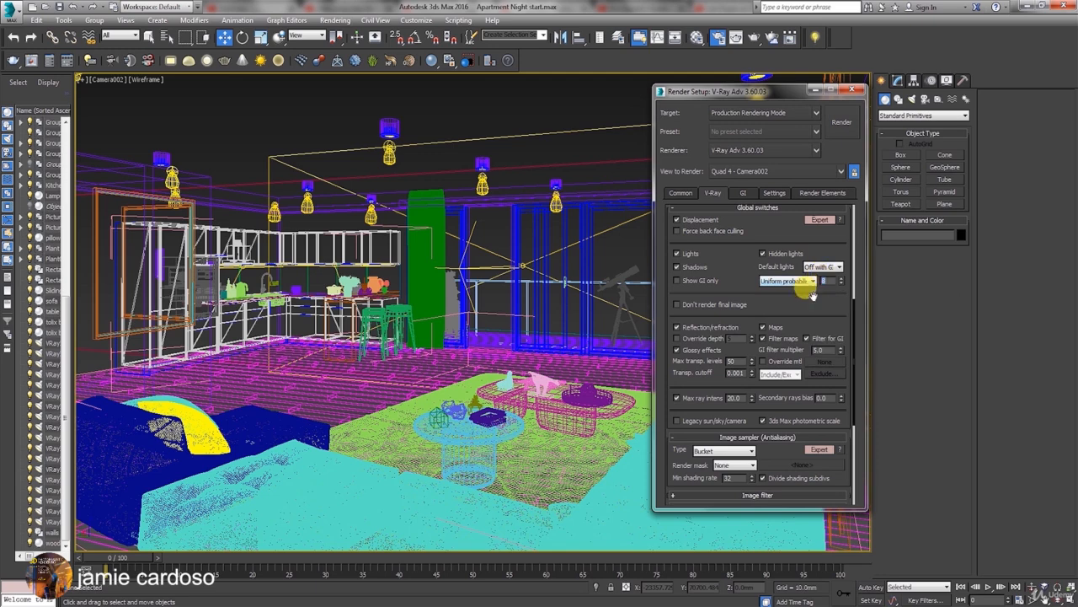
left_click_drag(811, 294, 807, 138)
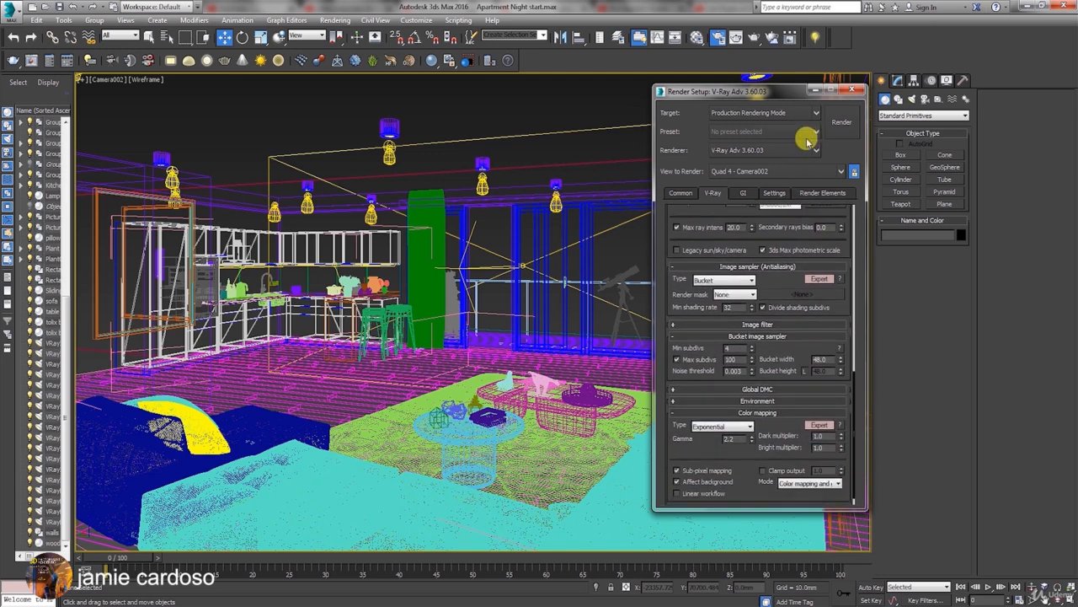
left_click_drag(729, 347, 700, 340)
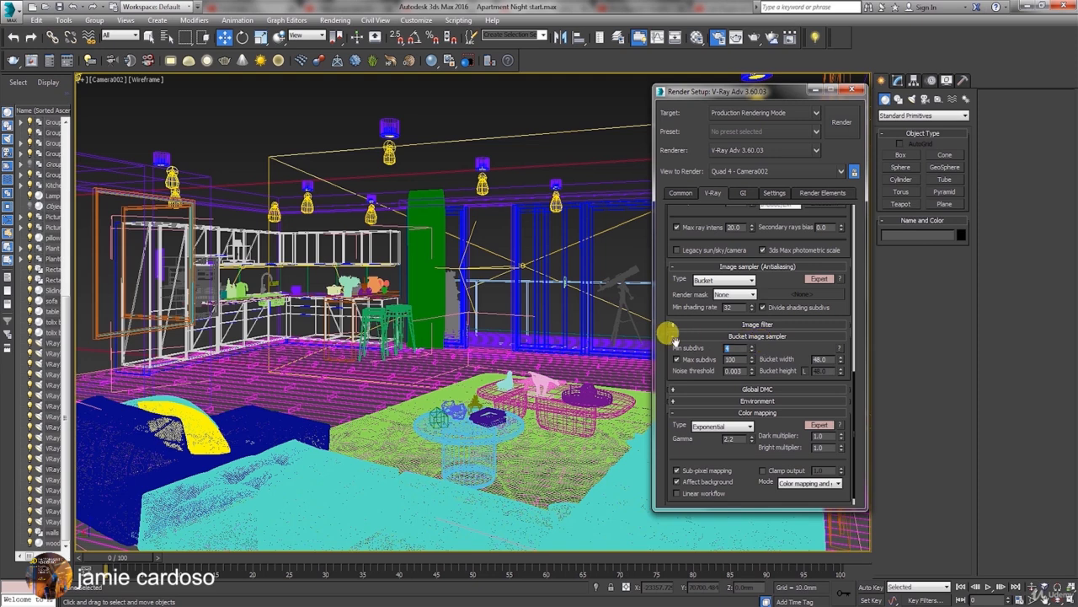
type("1")
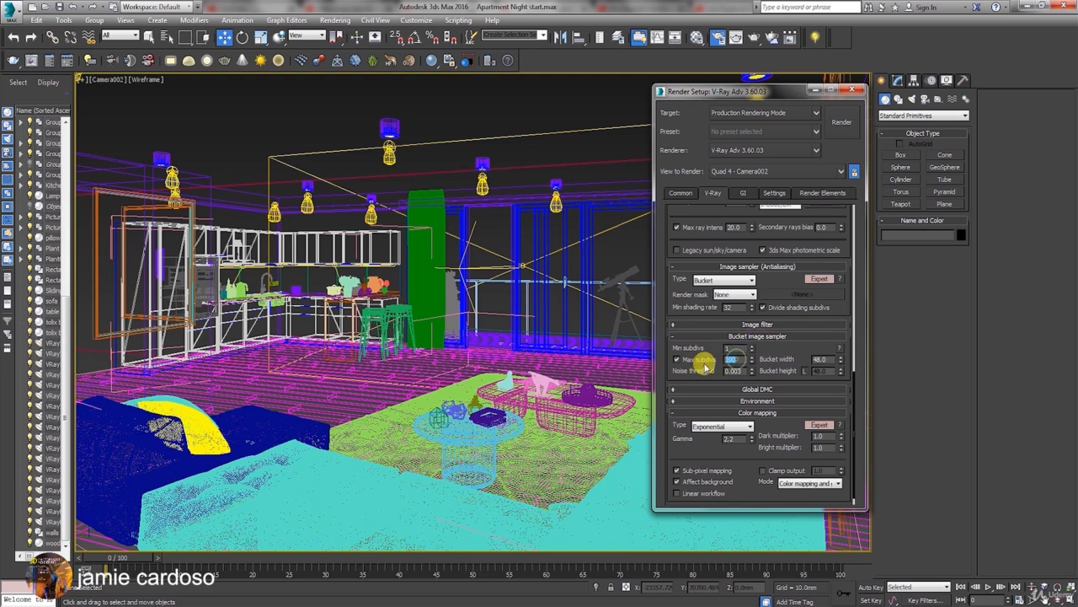
key("Tab")
type("8")
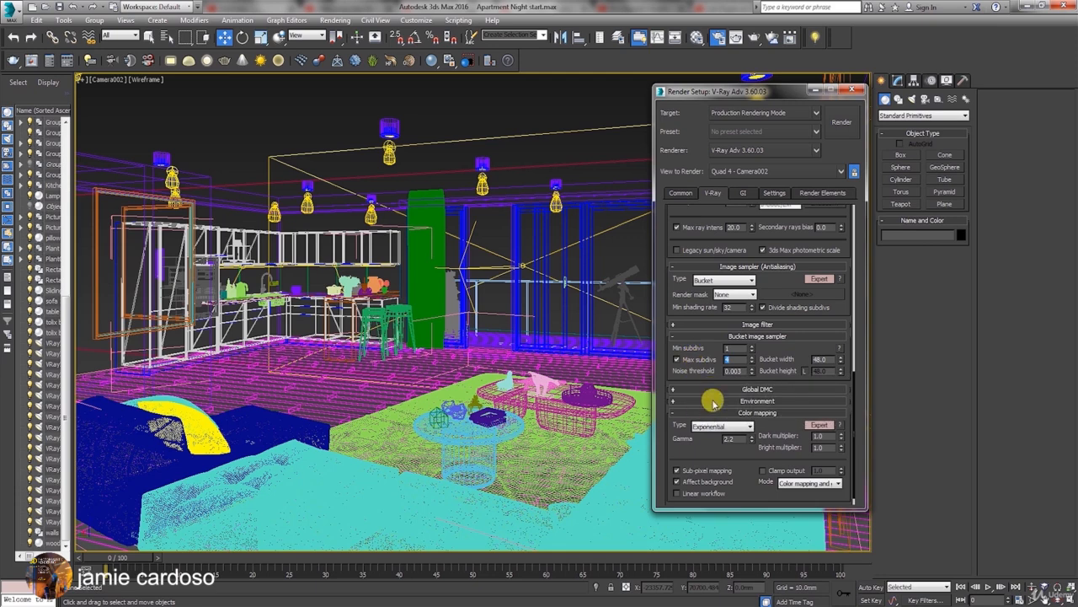
left_click_drag(731, 369, 748, 372)
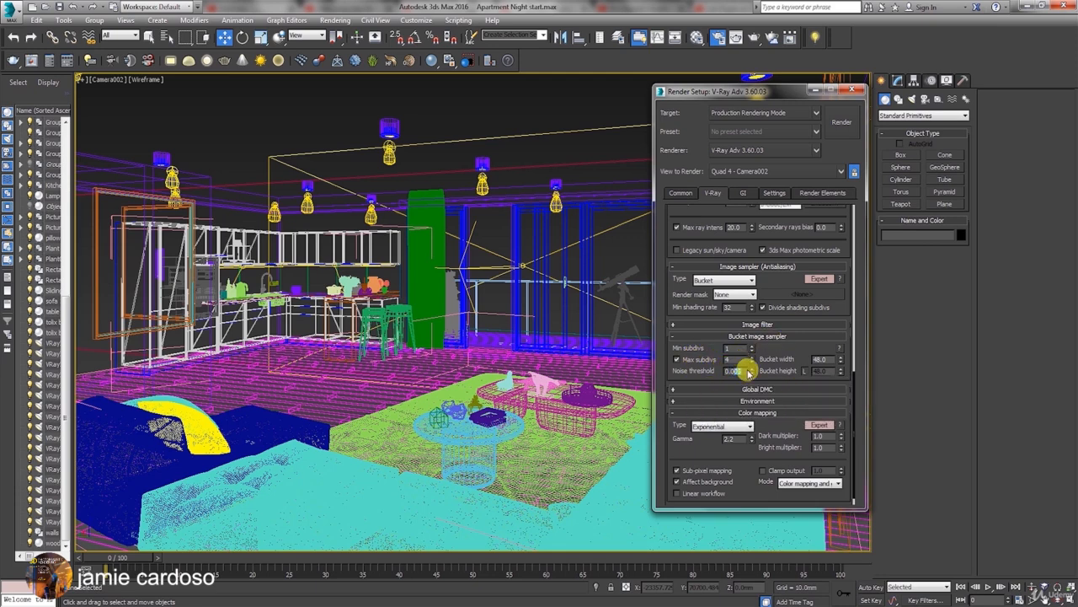
type("1")
key("Return")
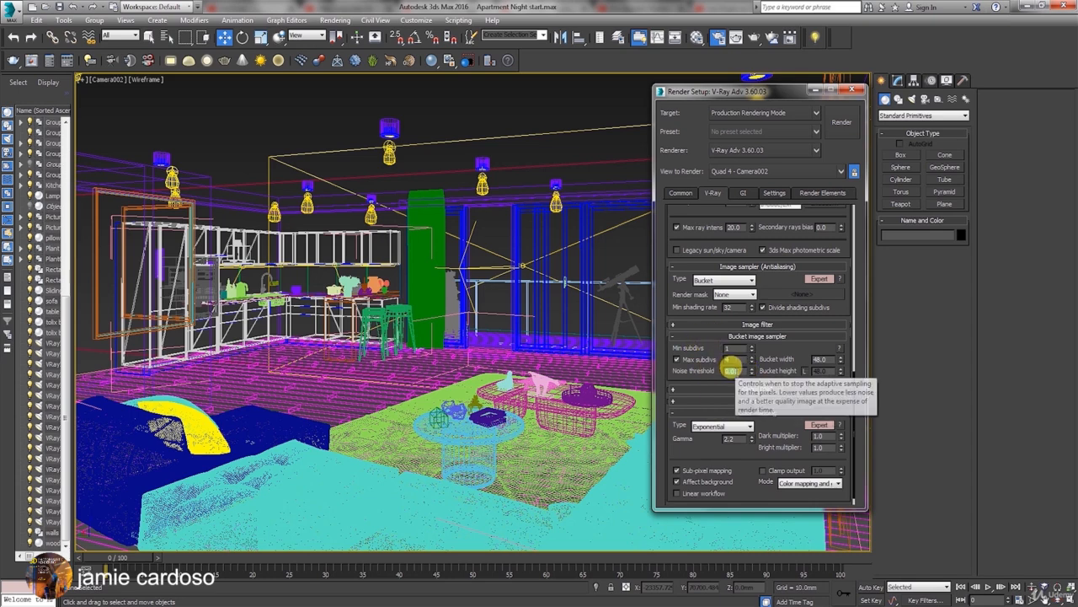
Step: Set the color mapping mode to Color mapping only (no gamma)
scroll(665, 290, "down", 1)
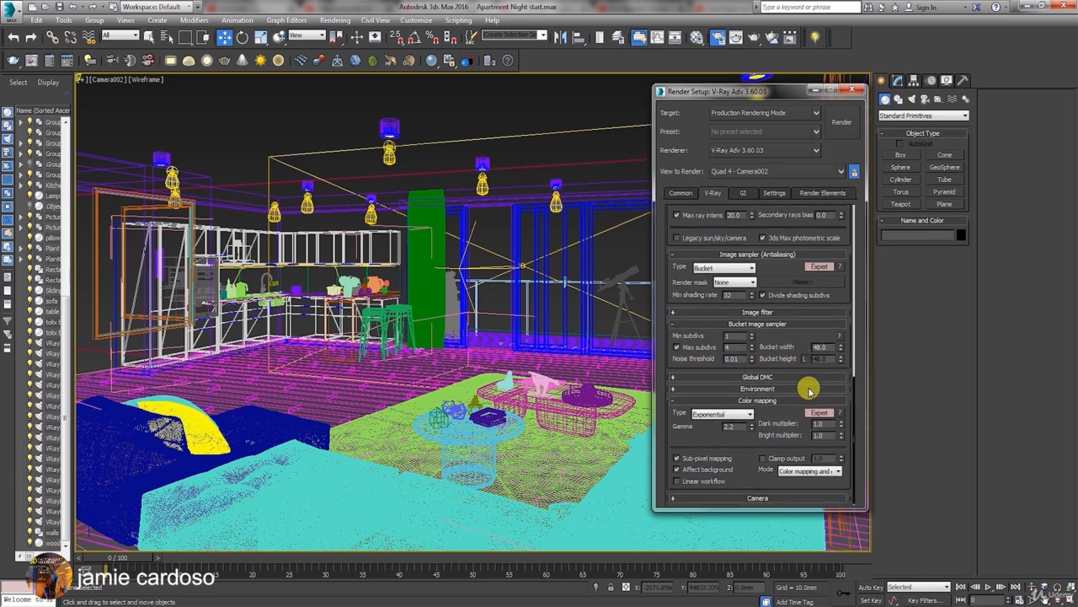
left_click(796, 470)
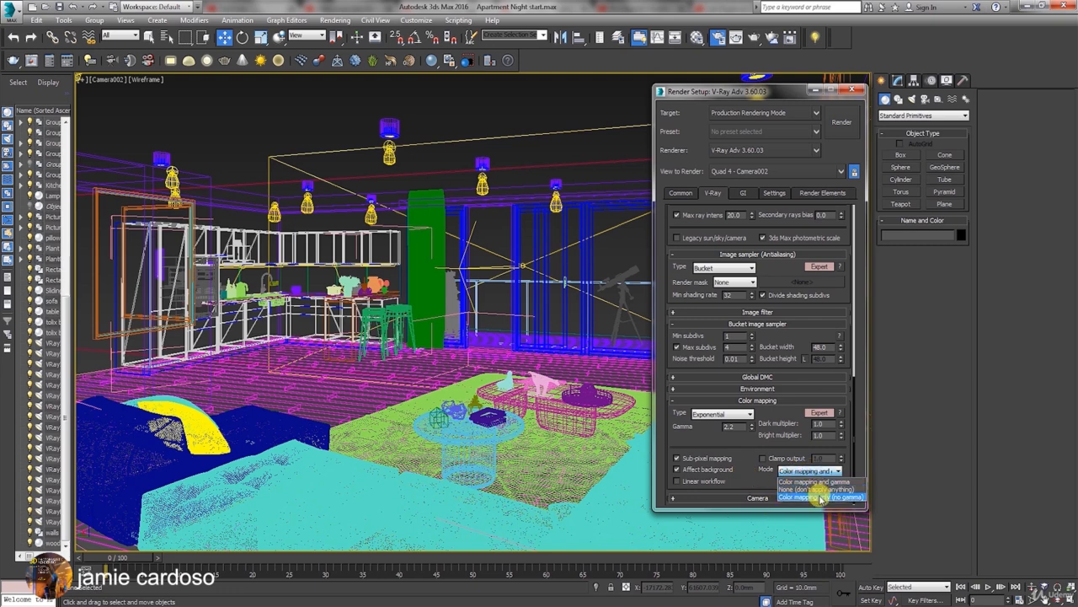
left_click(817, 496)
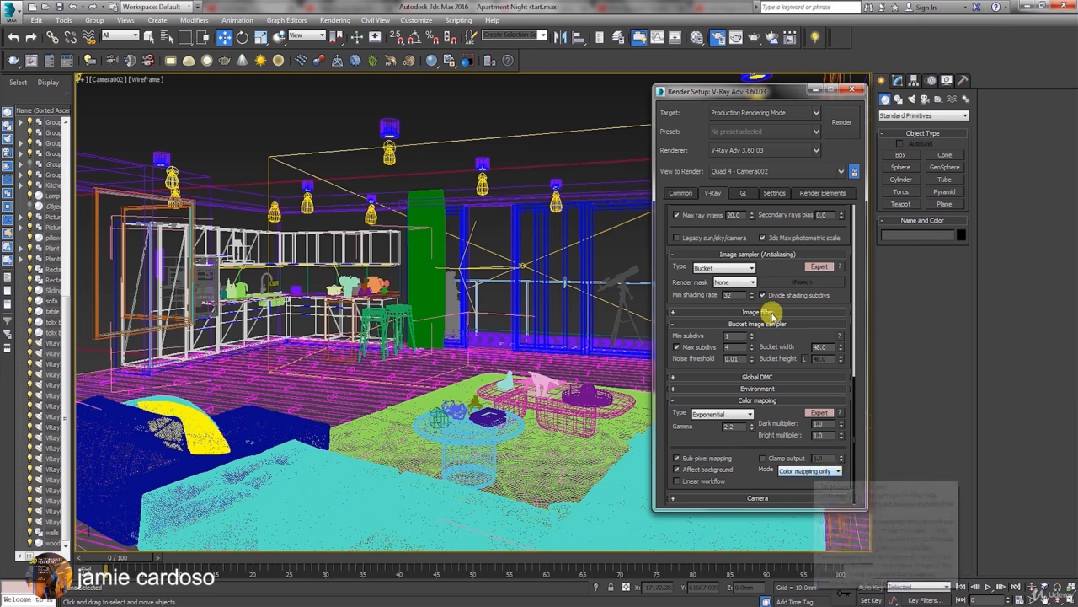
Step: Set the ambient occlusion subdivs to 8 and the irradiance map preset to Very low
left_click(743, 193)
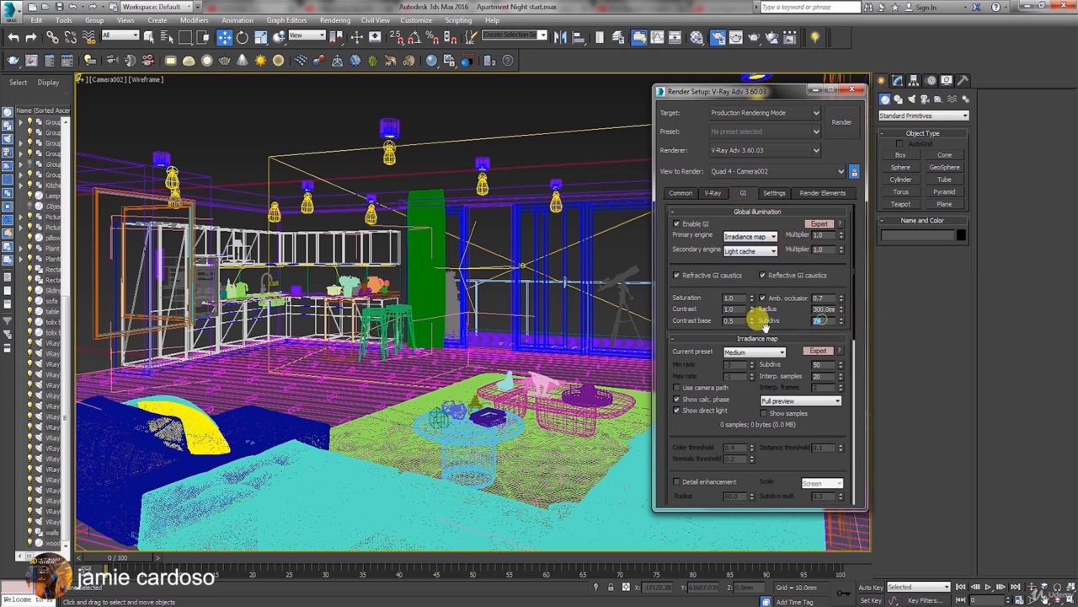
key("Tab")
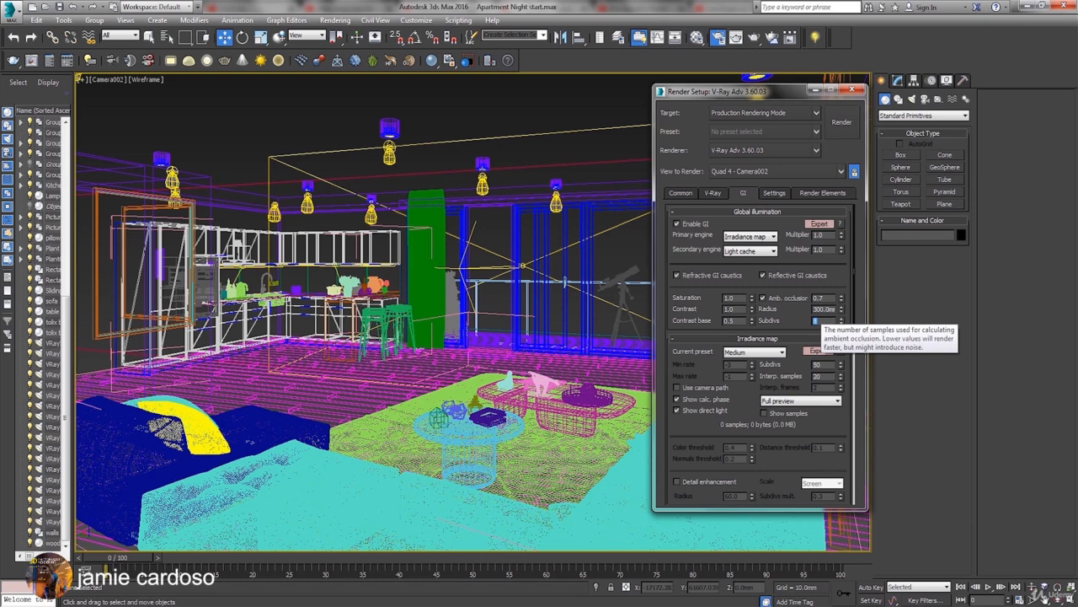
left_click(764, 354)
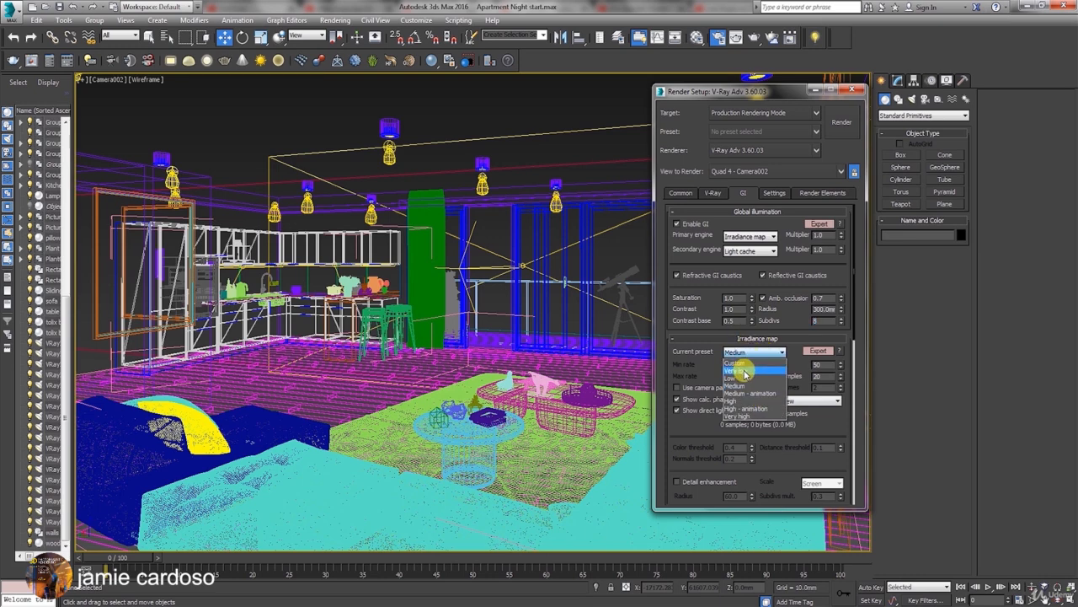
left_click(745, 371)
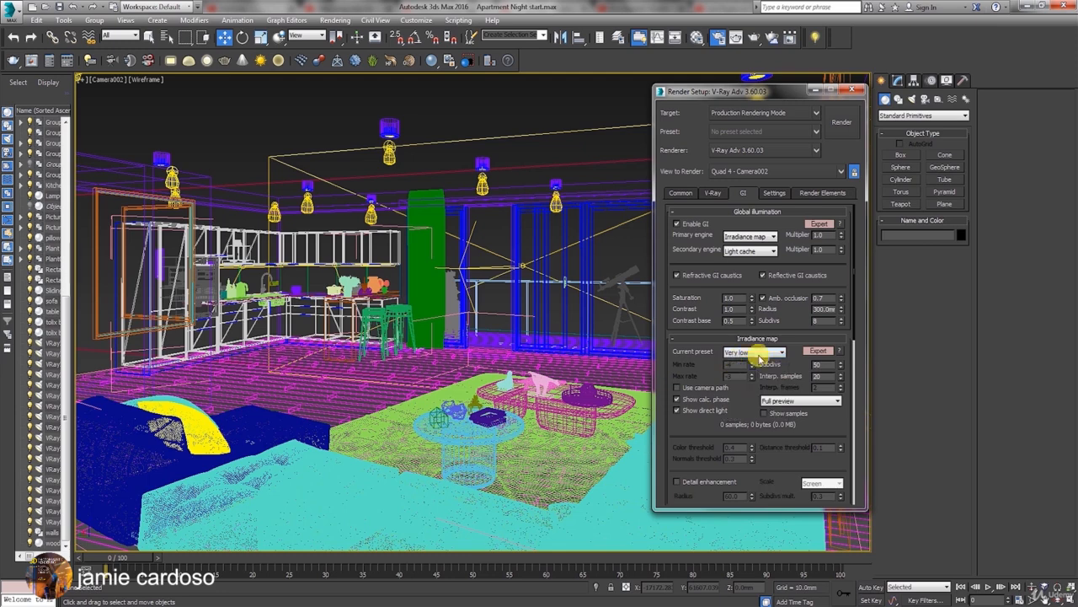
Step: Set the light cache subdivs to 600
scroll(800, 404, "down", 10)
scroll(738, 320, "down", 1)
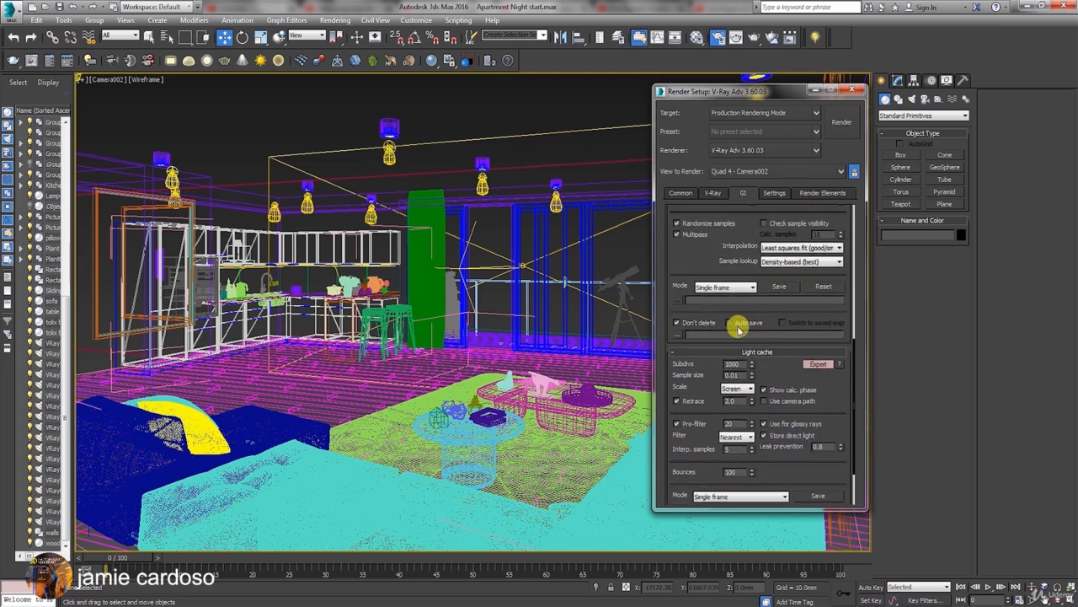
double_click(733, 363)
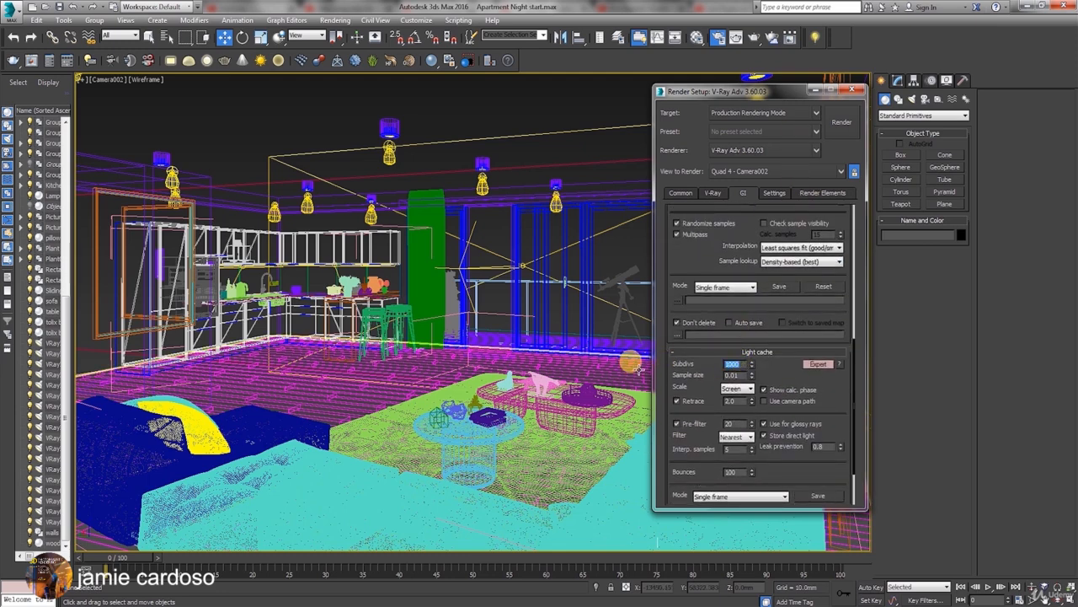
type("600")
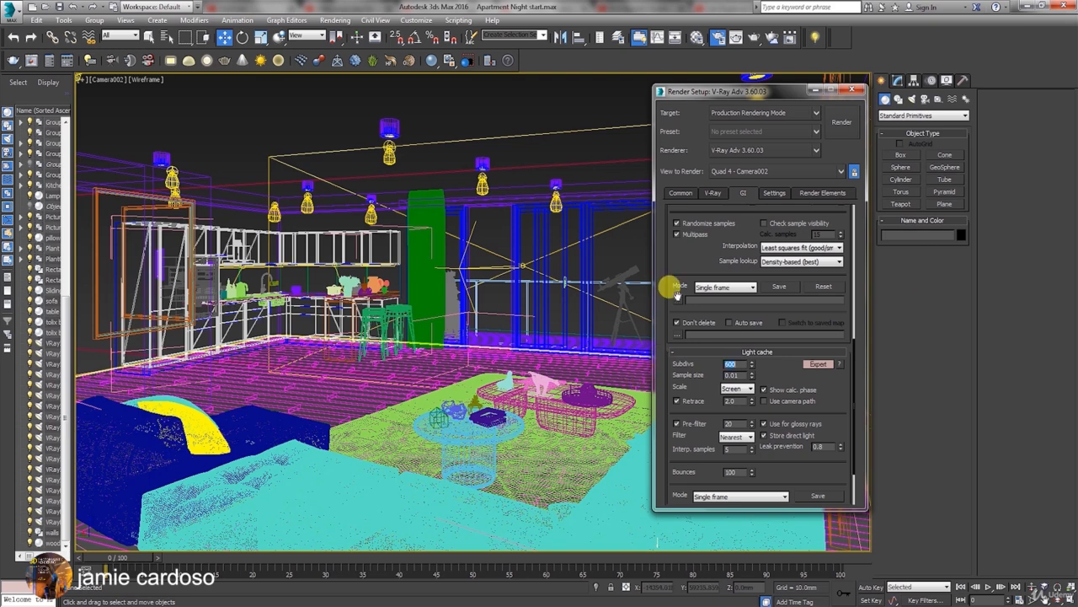
Step: Run a test render of the Camera002 view and arrange the render windows so the viewport can be seen
mouse_move(782, 92)
left_mouse_down()
mouse_move(425, 126)
mouse_move(450, 113)
mouse_move(800, 86)
left_mouse_up()
left_click(722, 200)
left_click(581, 198)
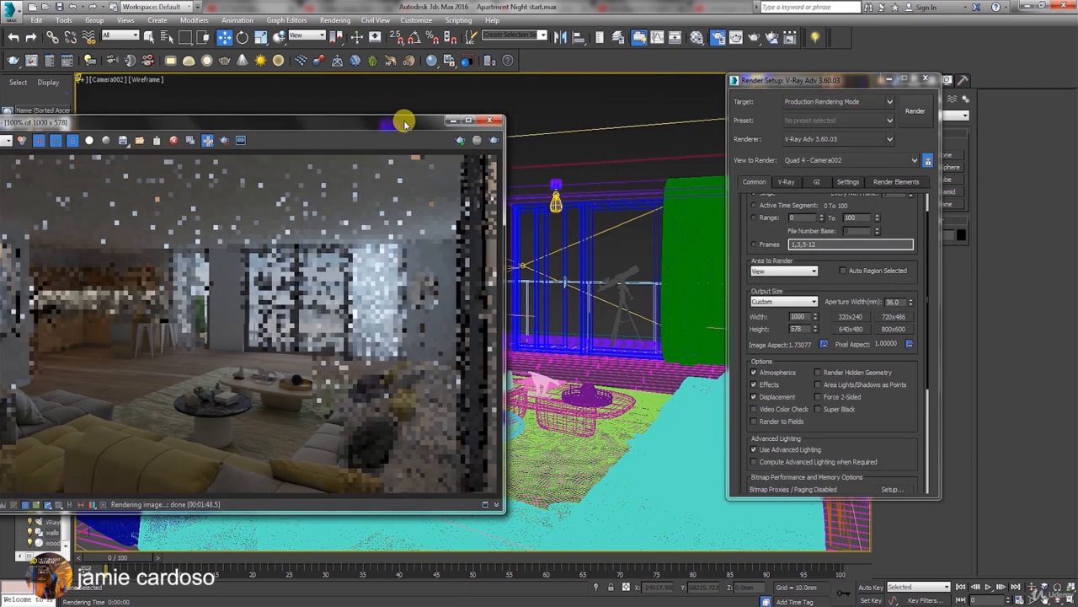
left_click_drag(404, 121, 427, 196)
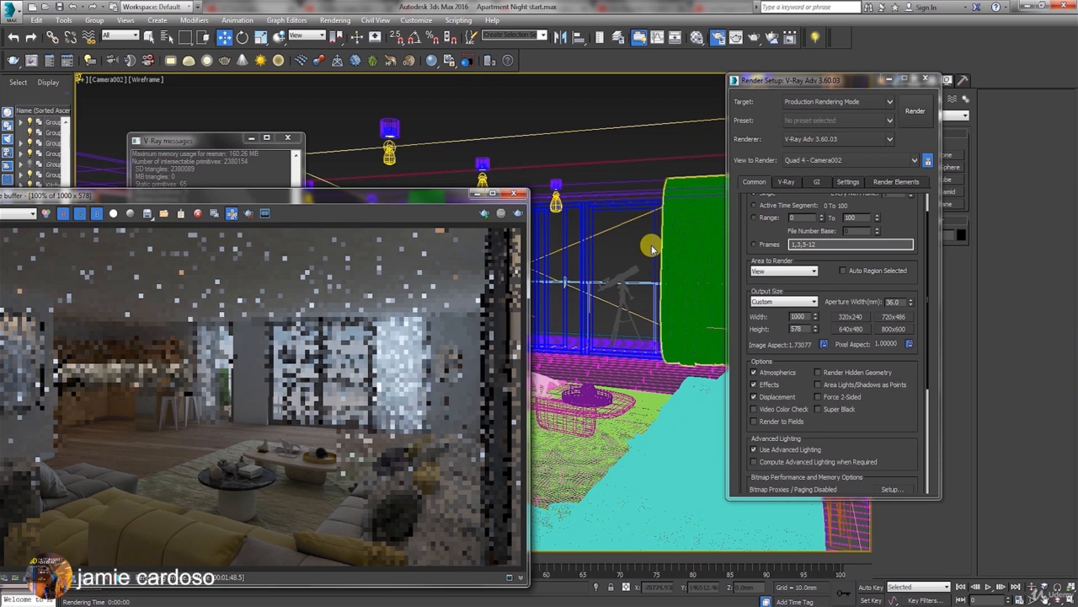
Step: Switch the camera viewport to shaded display and isolate the building outside the windows
left_click(150, 80)
left_click(175, 106)
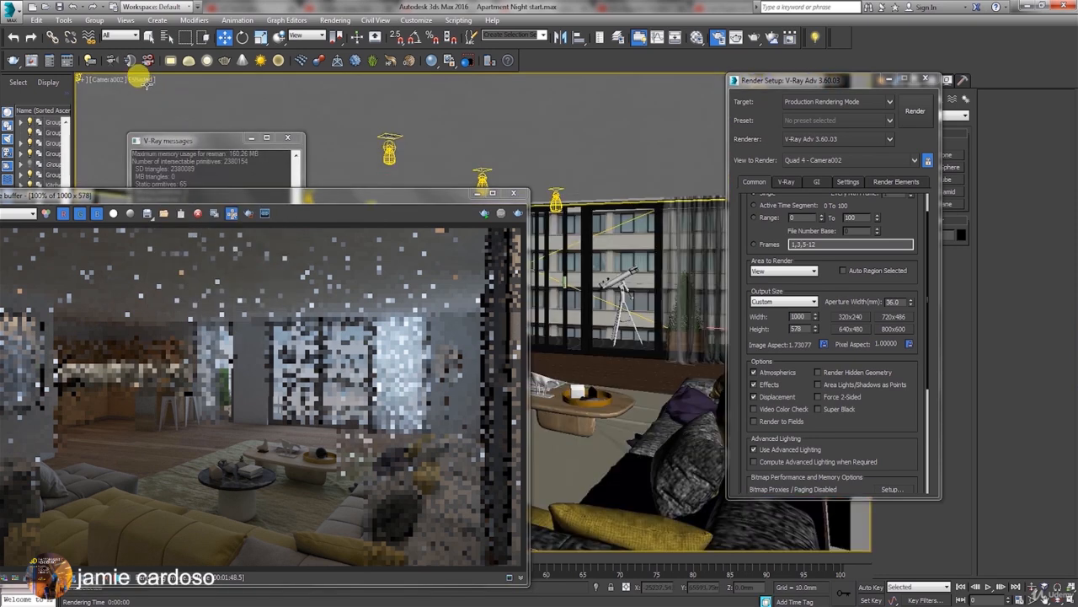
left_click(616, 240)
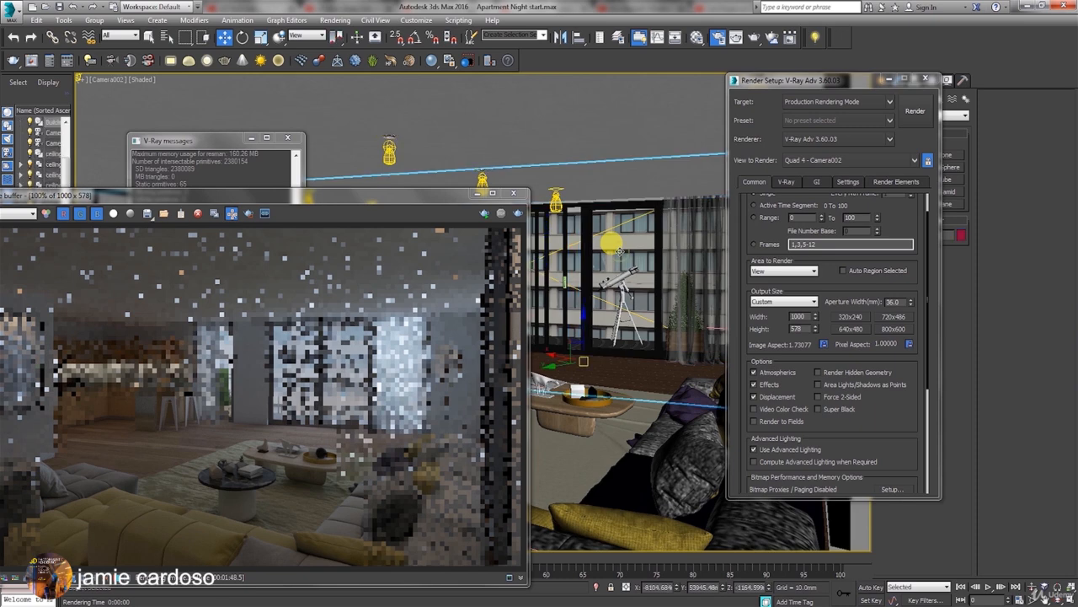
left_click_drag(779, 81, 219, 94)
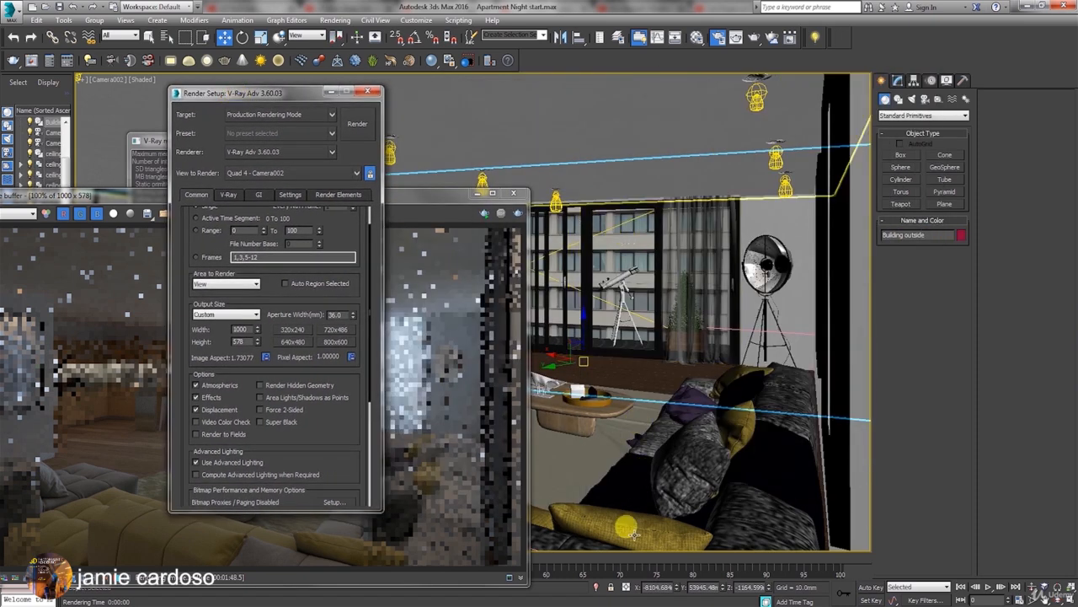
left_click(597, 587)
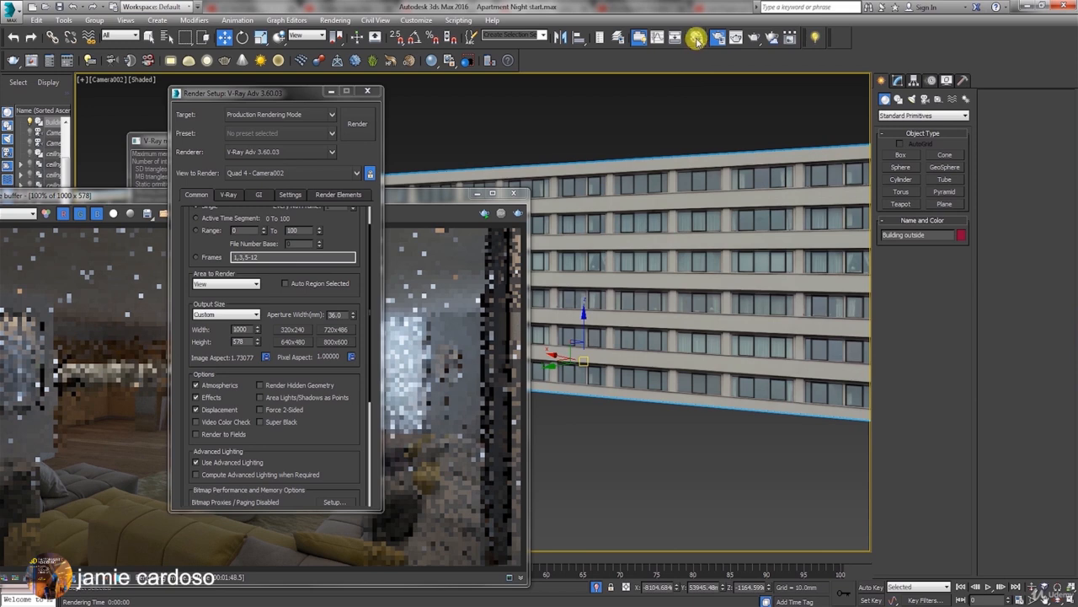
Step: Open the Building outside material in the Material Editor and bring up its basic parameters
left_click(696, 37)
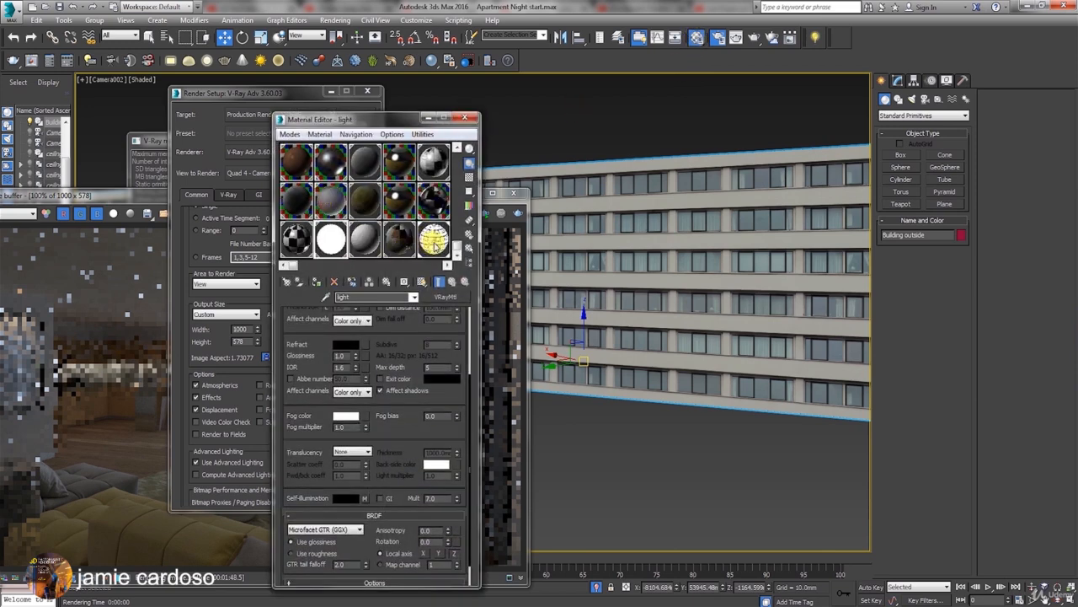
left_click(434, 240)
left_click(627, 208)
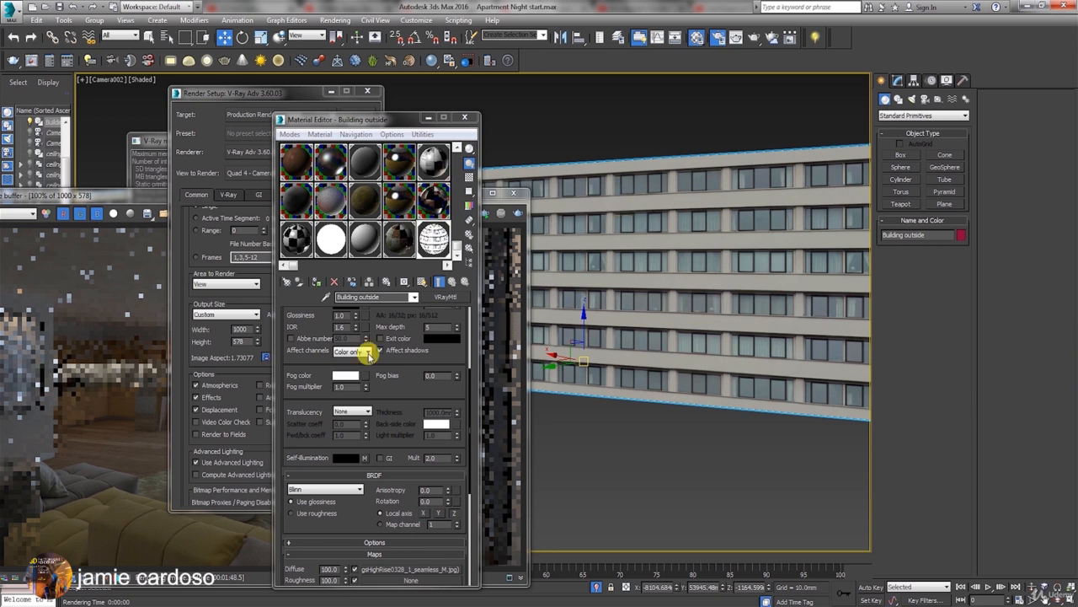
left_click_drag(394, 310, 414, 542)
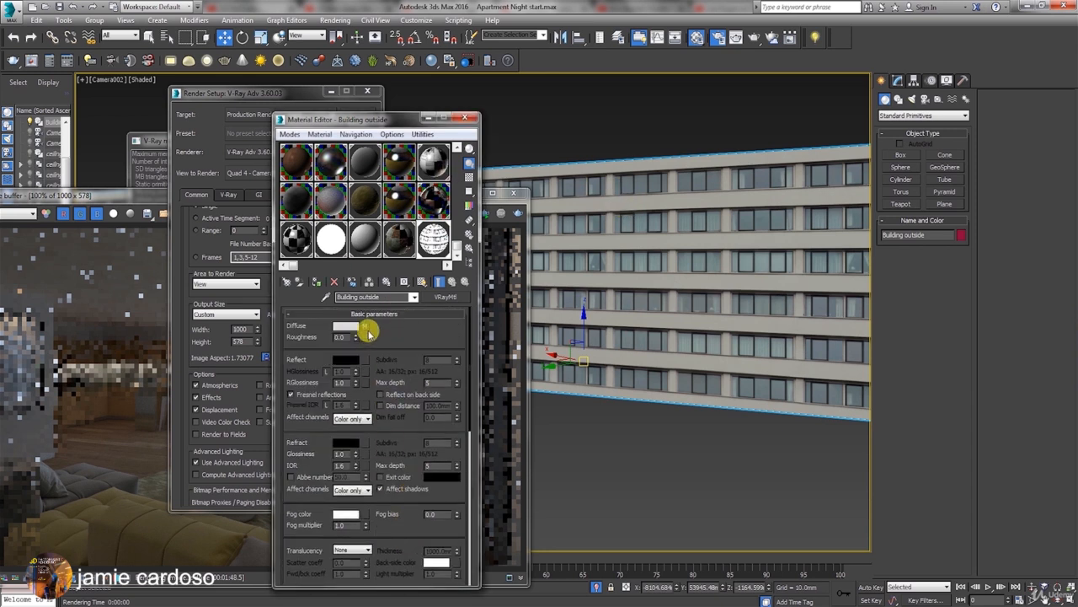
Step: Replace the outside building material's diffuse bitmap with HighRiseNight0058_1_seamless_L.jpg and move the Material Editor clear of the building
left_click(363, 326)
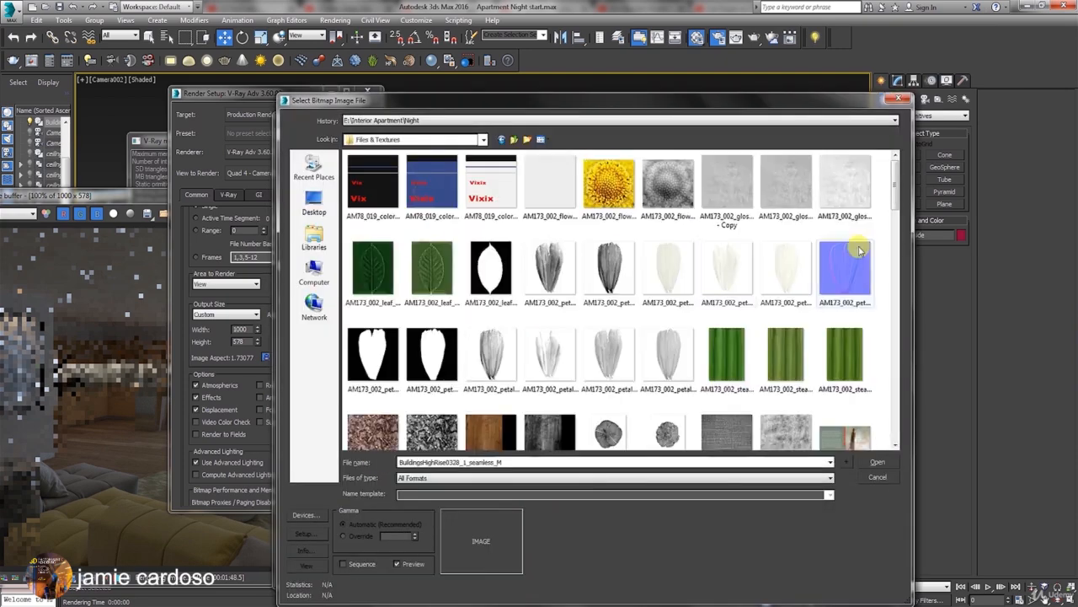
mouse_move(896, 253)
left_mouse_down()
mouse_move(898, 429)
mouse_move(898, 241)
mouse_move(898, 265)
left_mouse_up()
left_click(487, 296)
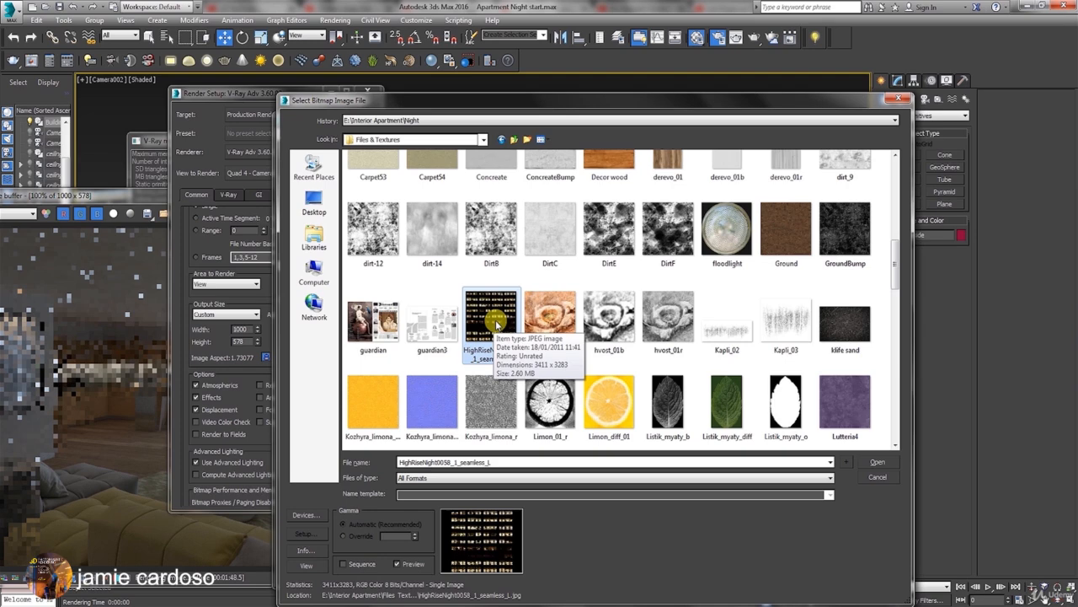
left_click(877, 462)
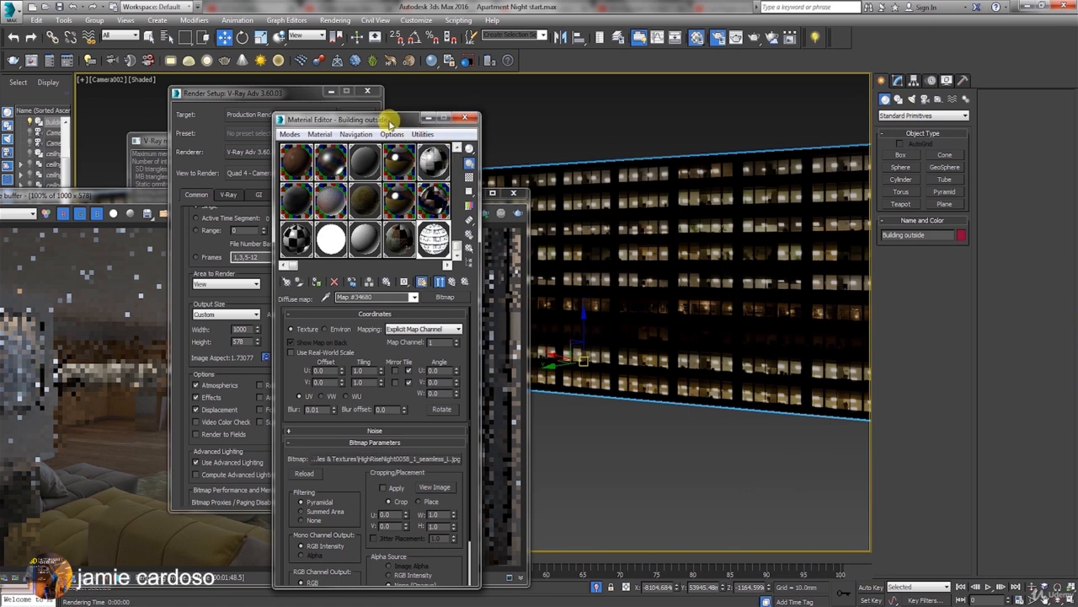
left_click_drag(390, 120, 352, 110)
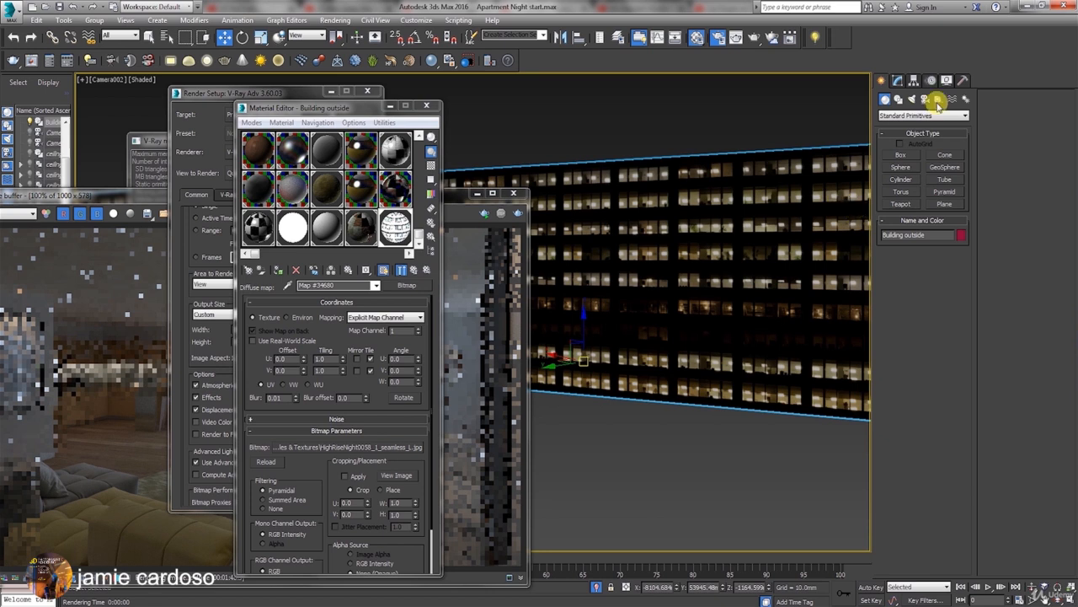
Step: Set the length, width and height of the outside building's box UVW Map to 3000 mm
left_click(897, 80)
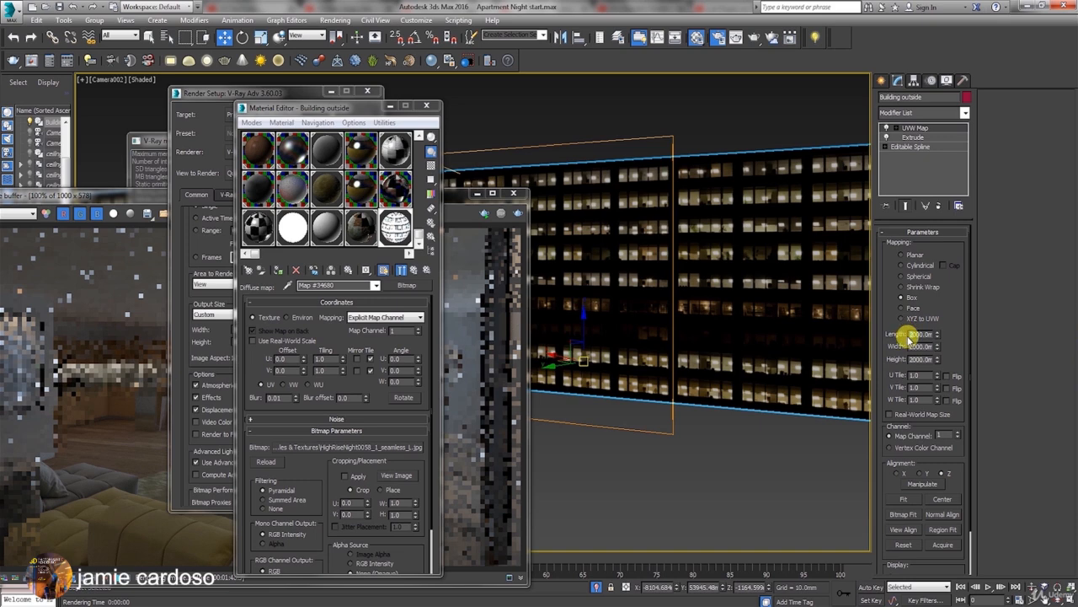
key("Return")
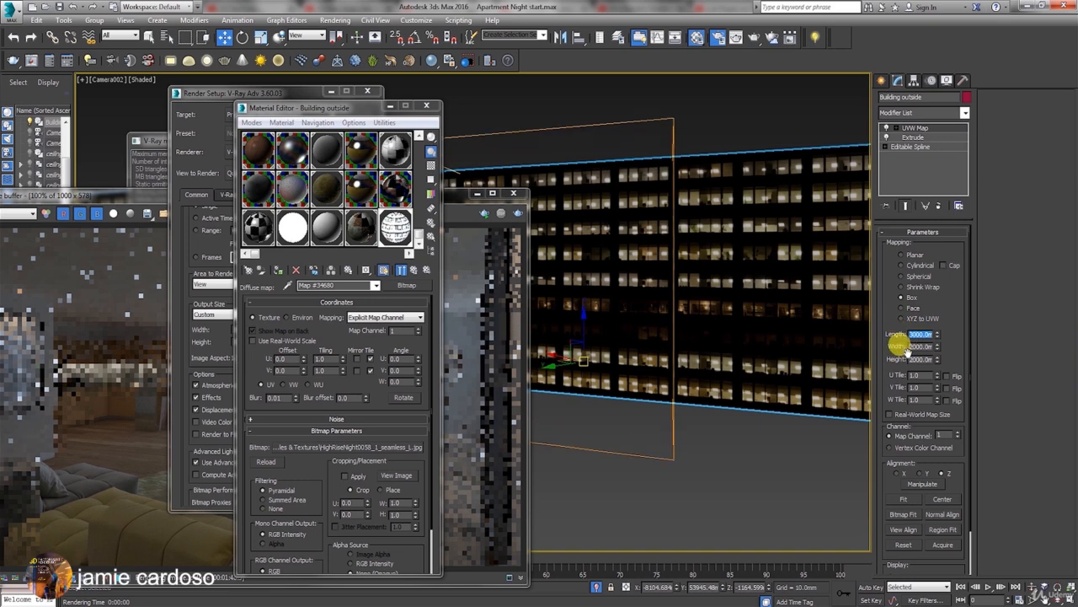
key("Tab")
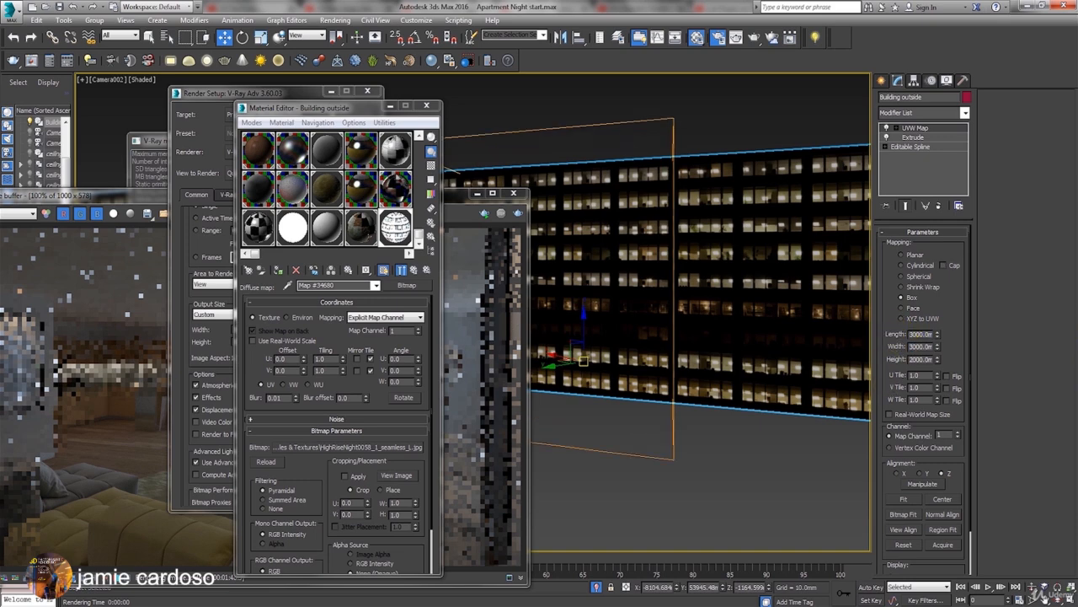
key("Return")
key("Tab")
type("3000")
key("Return")
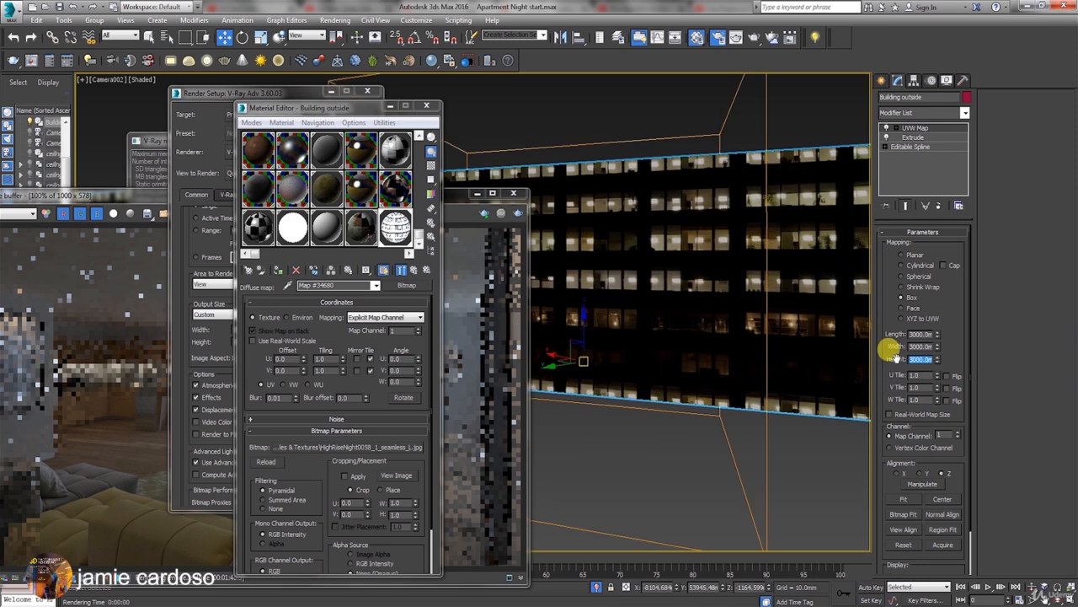
Step: Lower the outside building's UVW Map gizmo by about 553 mm along Z to shift the window texture
left_click(933, 133)
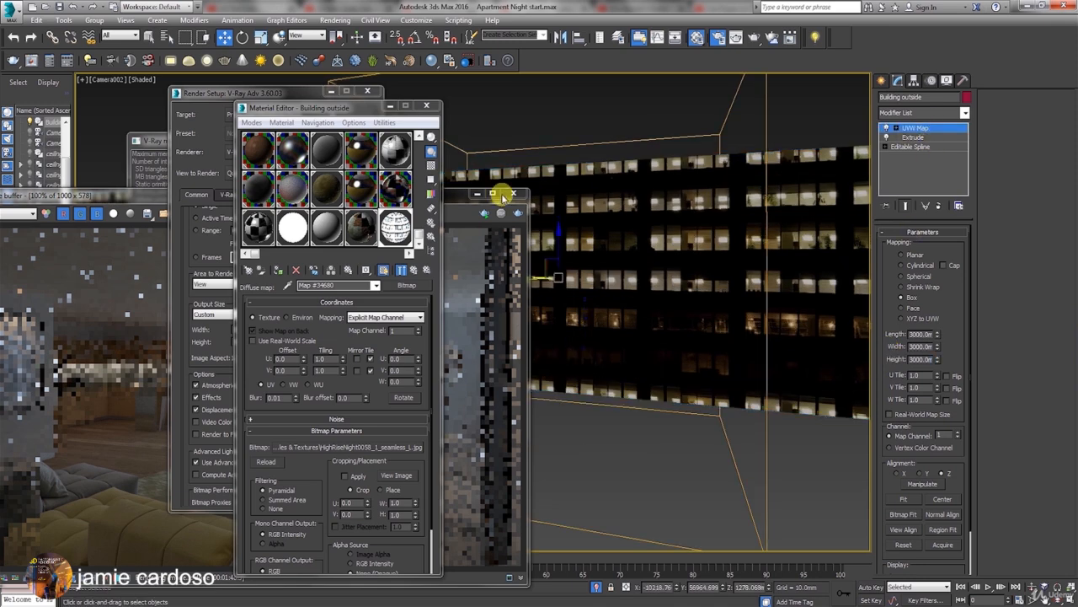
left_click(450, 196)
left_click_drag(563, 243, 572, 267)
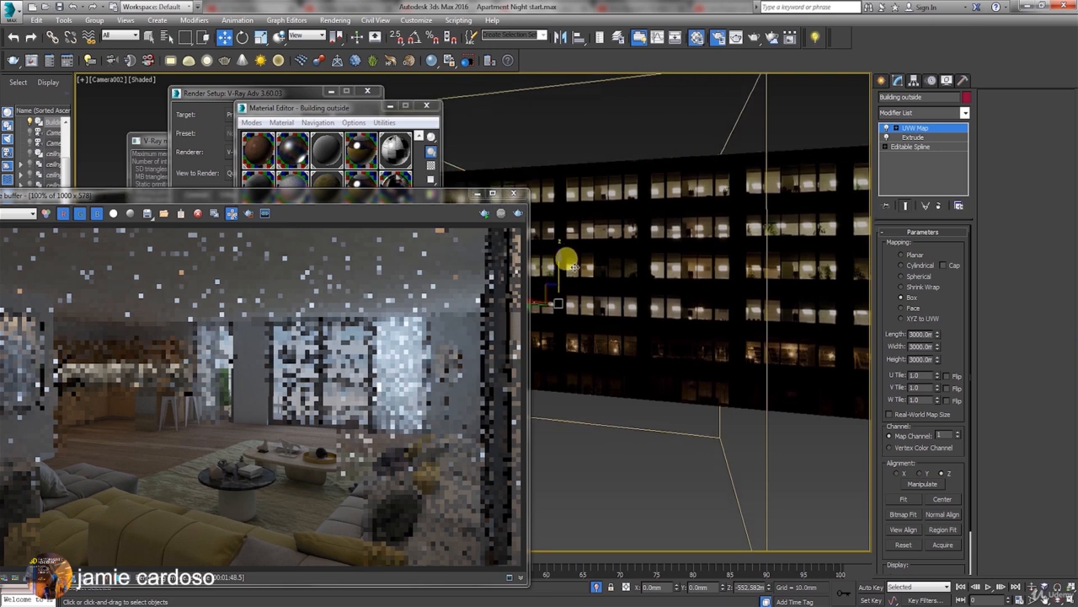
left_click(883, 81)
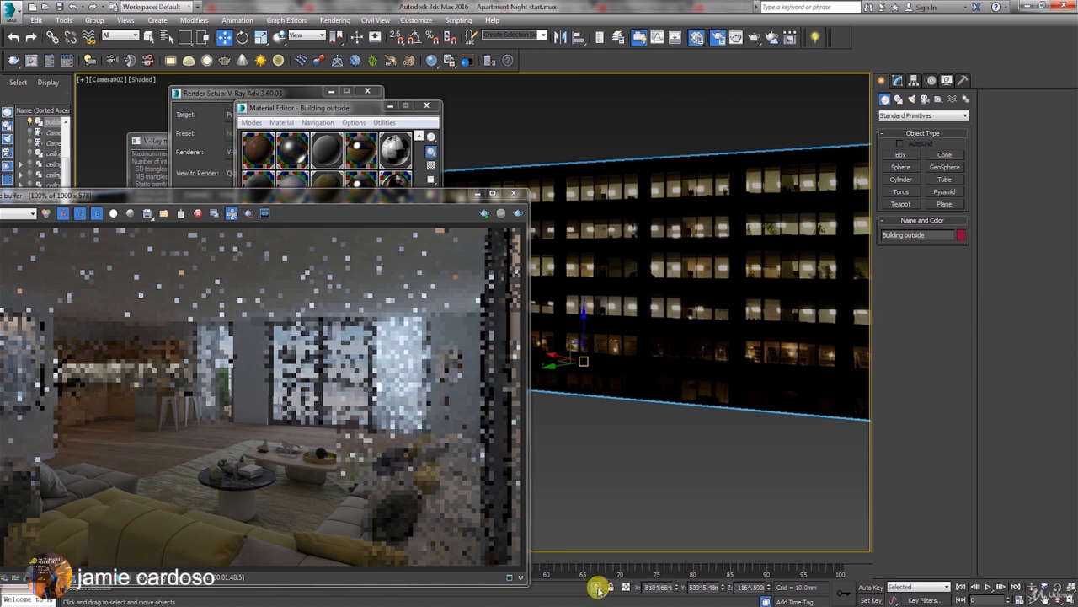
Step: End the building's isolation, reposition the V-Ray frame buffer, and put away the Material Editor and Render Setup windows
left_click(596, 585)
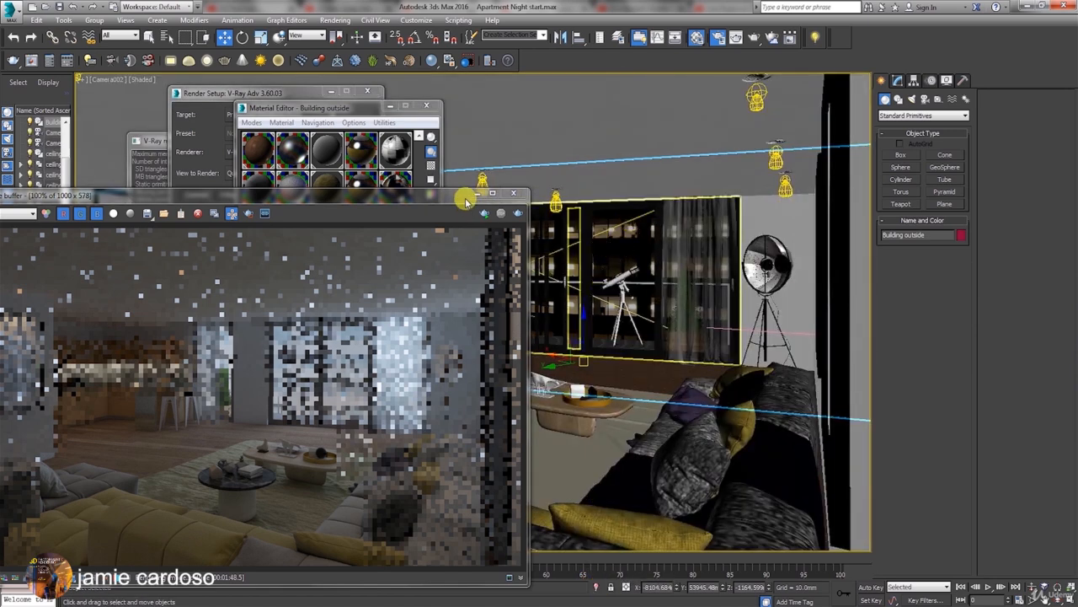
left_click_drag(464, 195, 794, 238)
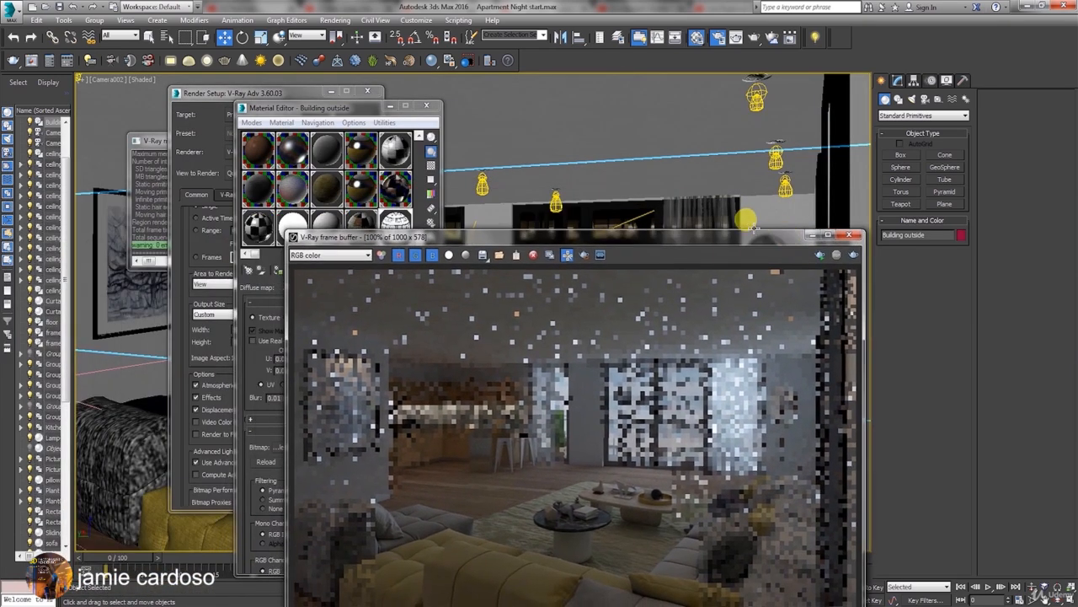
left_click_drag(712, 243, 713, 179)
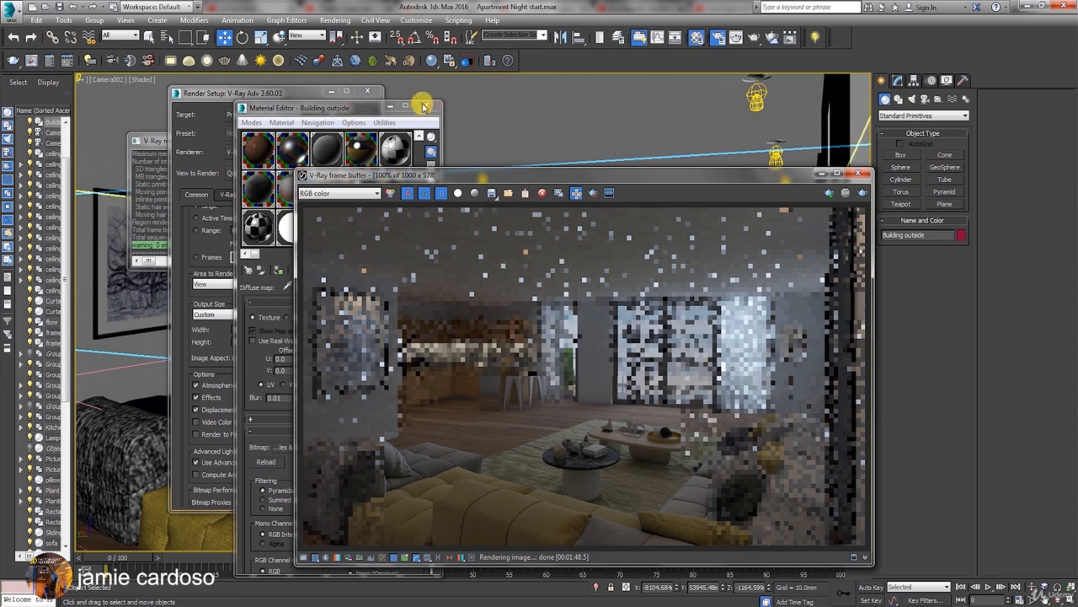
left_click(435, 107)
left_click(333, 91)
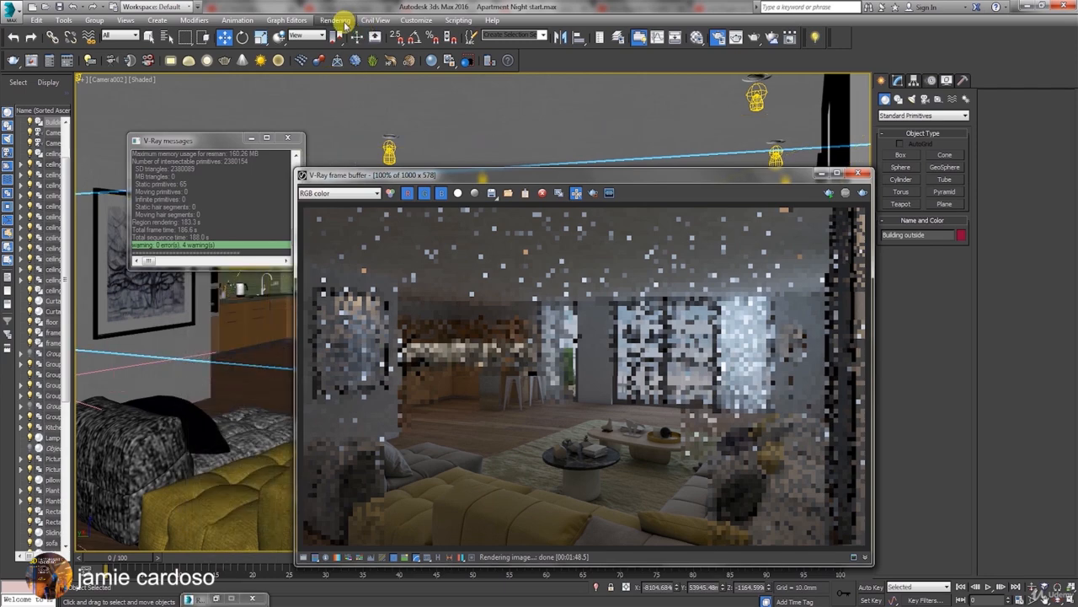
Step: Open the first night interior image from the Photo References folder and place it beside the render for comparison
left_click(335, 20)
left_click(375, 290)
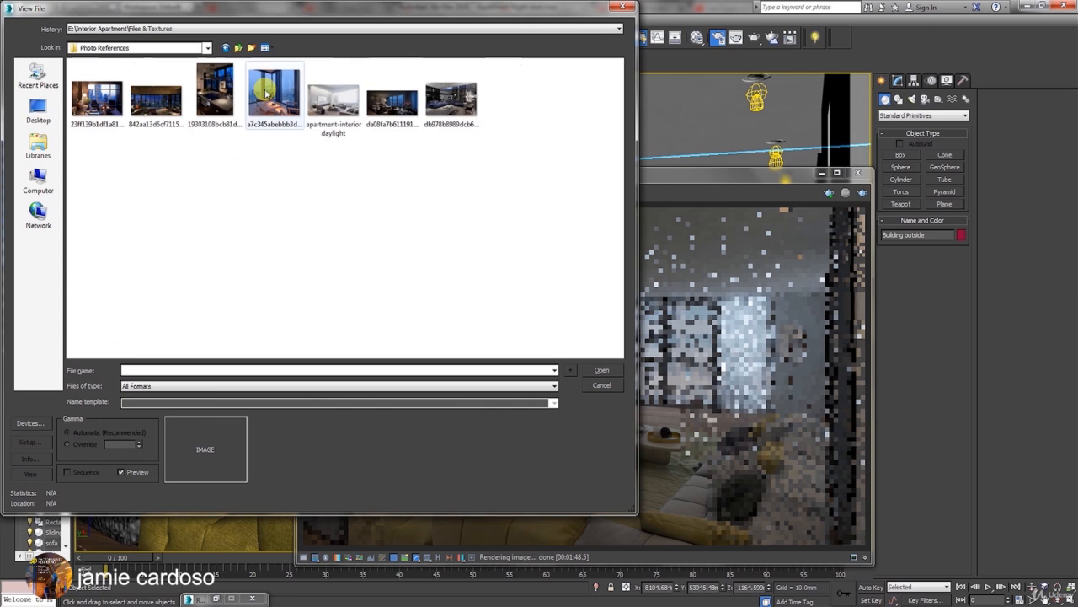
left_click(96, 98)
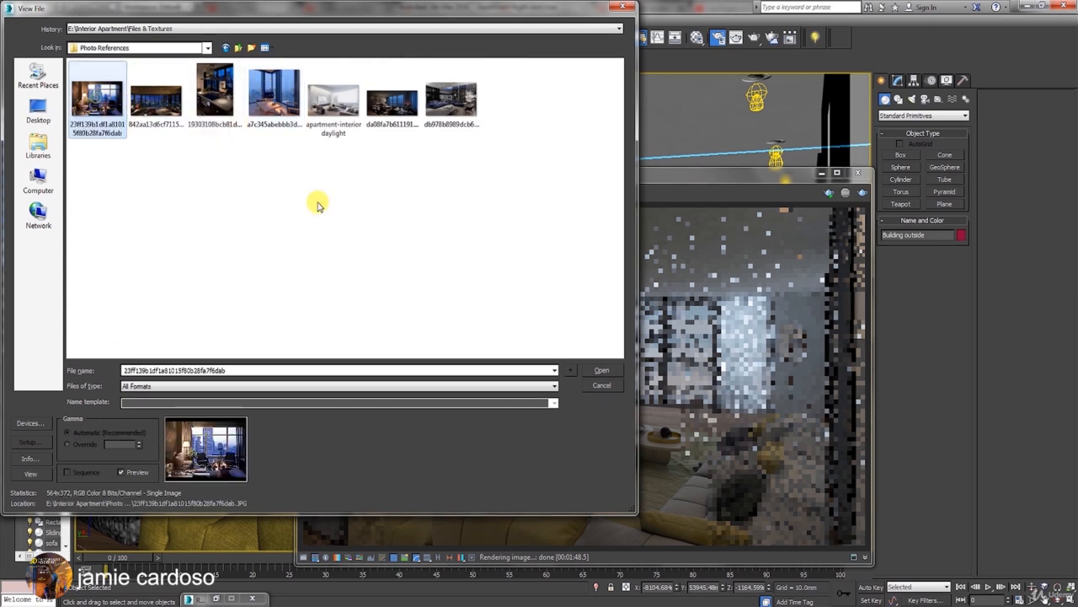
left_click(583, 370)
left_click_drag(561, 205, 244, 250)
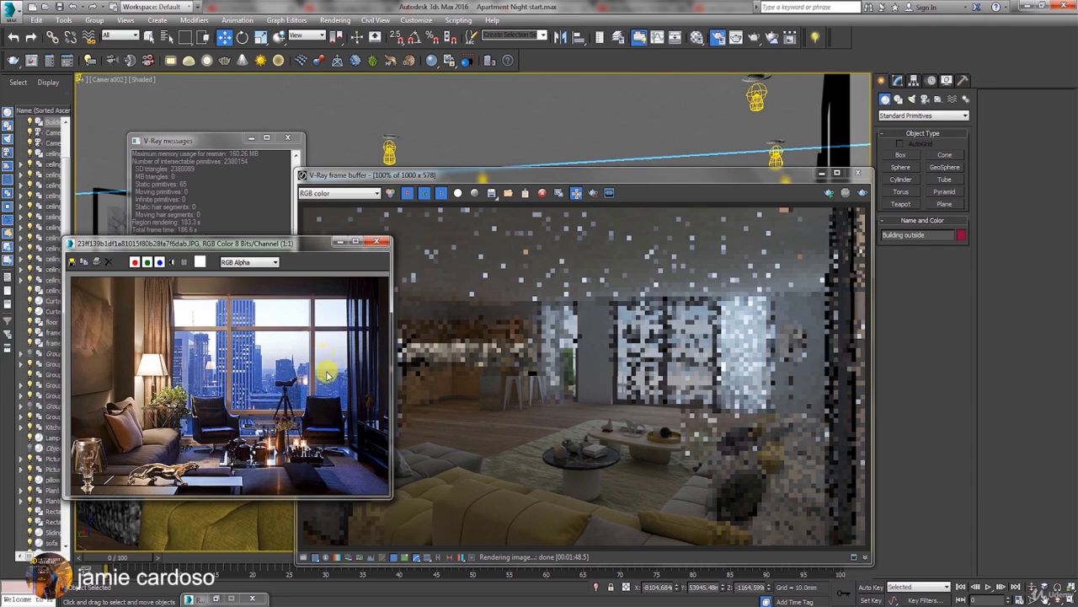
left_click_drag(313, 243, 330, 238)
Step: Minimize the reference image and frame buffer, restore the four-viewport layout, and move the V-Ray messages window off the Top view
left_click(357, 236)
left_click(821, 174)
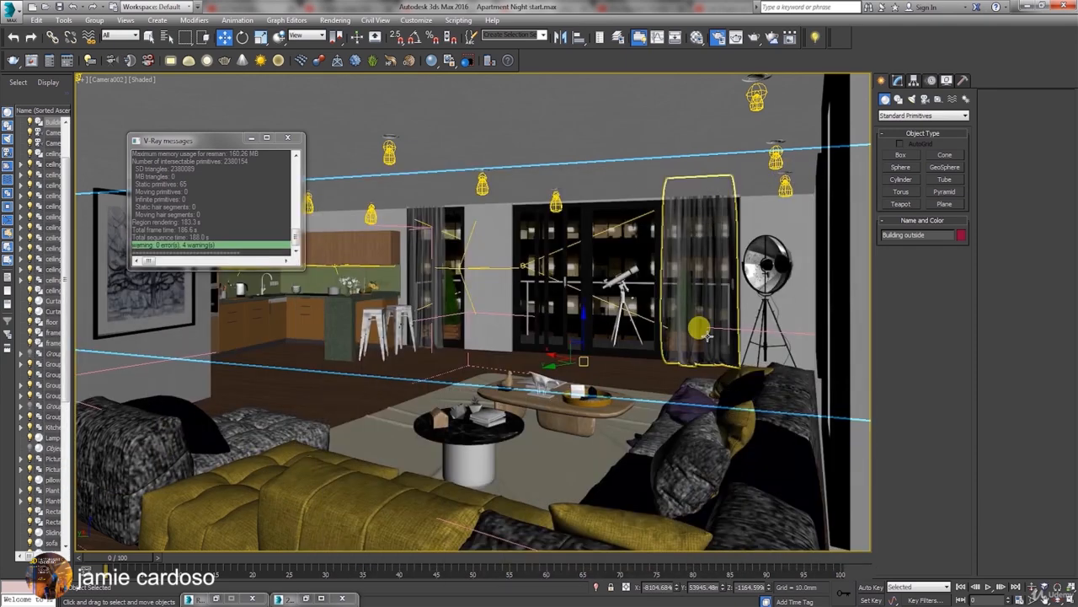
left_click(1070, 598)
left_click_drag(227, 141, 275, 328)
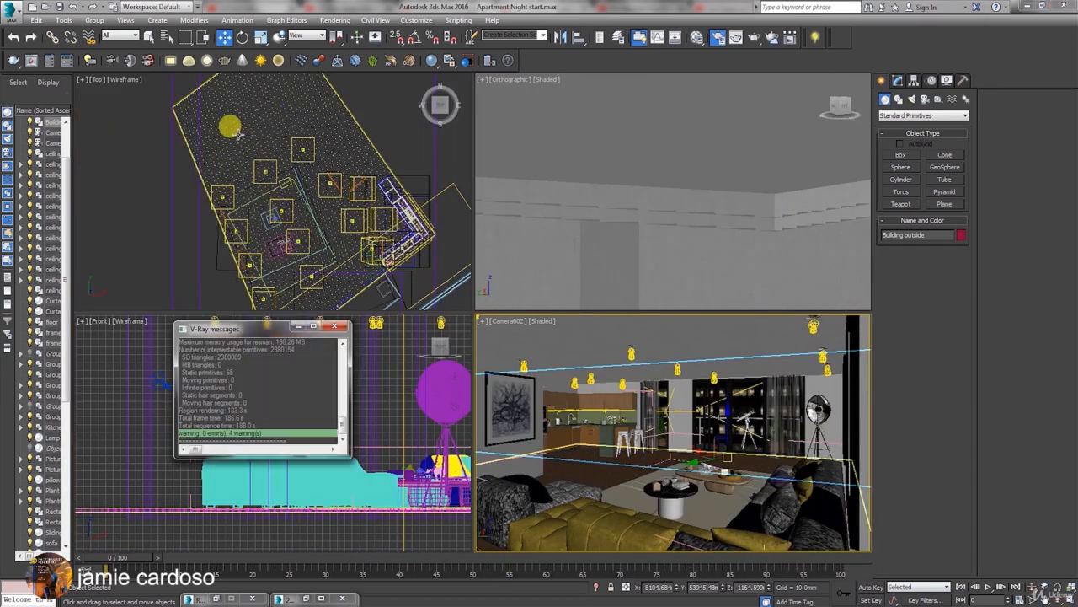
Step: Select the VRayLight_window light outside the windows in the Top view and display its parameters
scroll(342, 251, "down", 2)
middle_click_drag(342, 252, 315, 190)
scroll(317, 202, "down", 3)
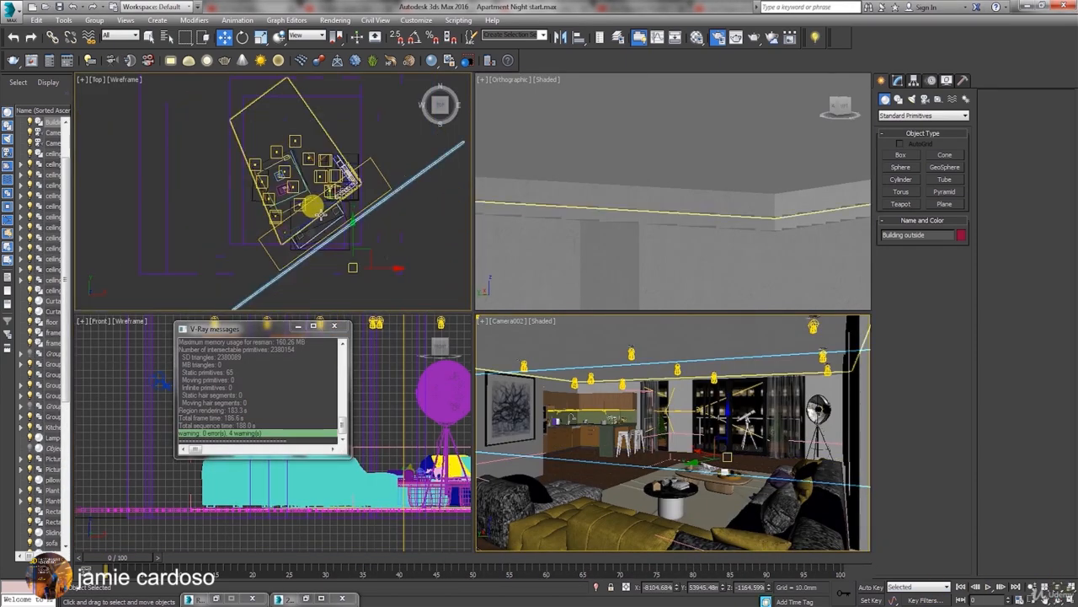
left_click(293, 258)
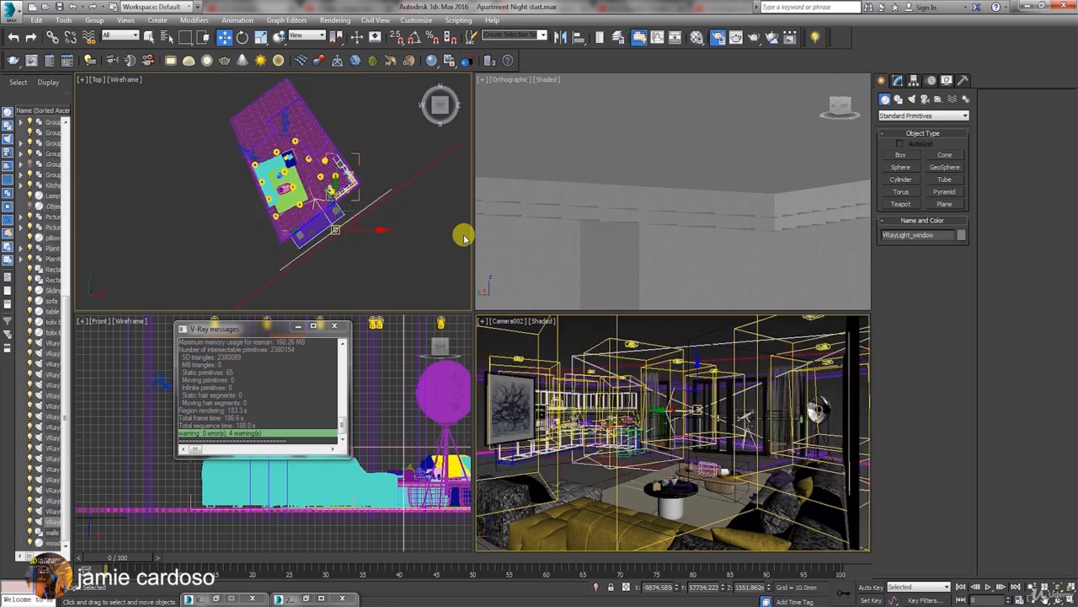
left_click(898, 80)
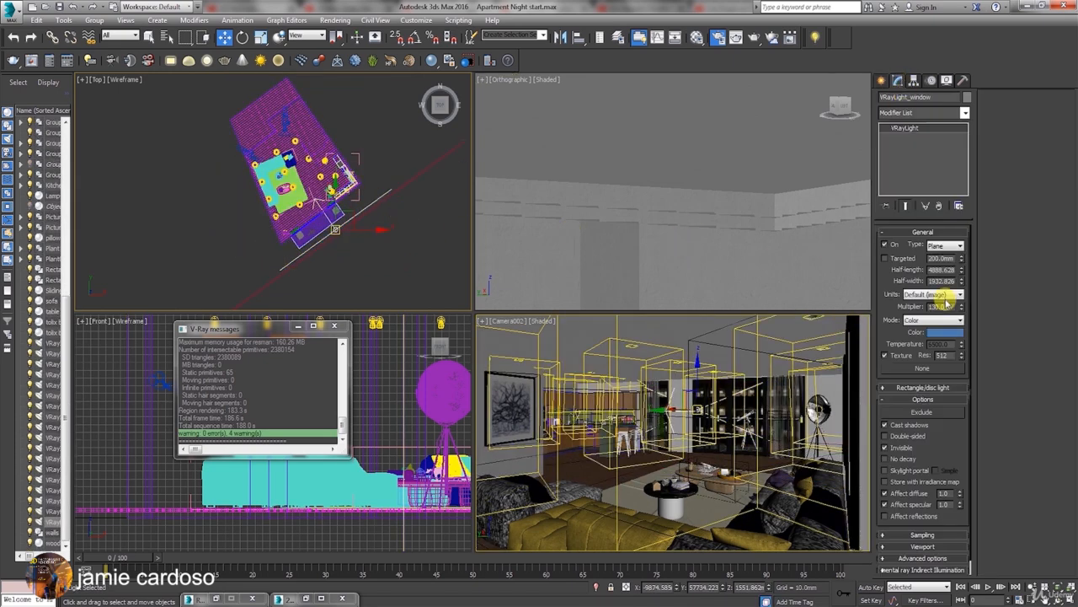
Step: Set the VRayLight_window color to a blue sampled from the reference photo, darkened to a value of 135
left_click(945, 332)
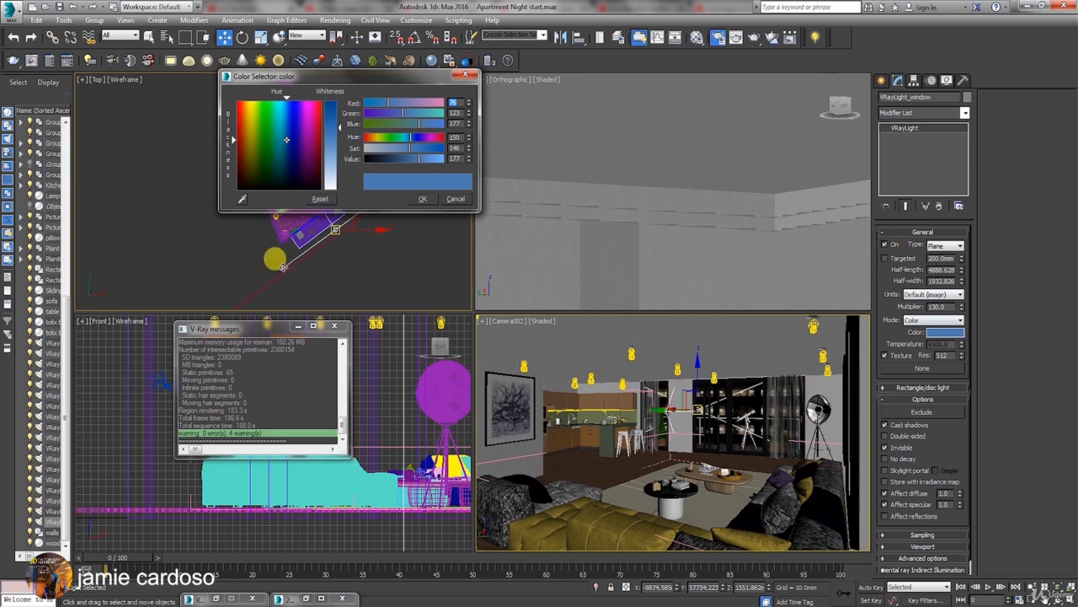
left_click(295, 597)
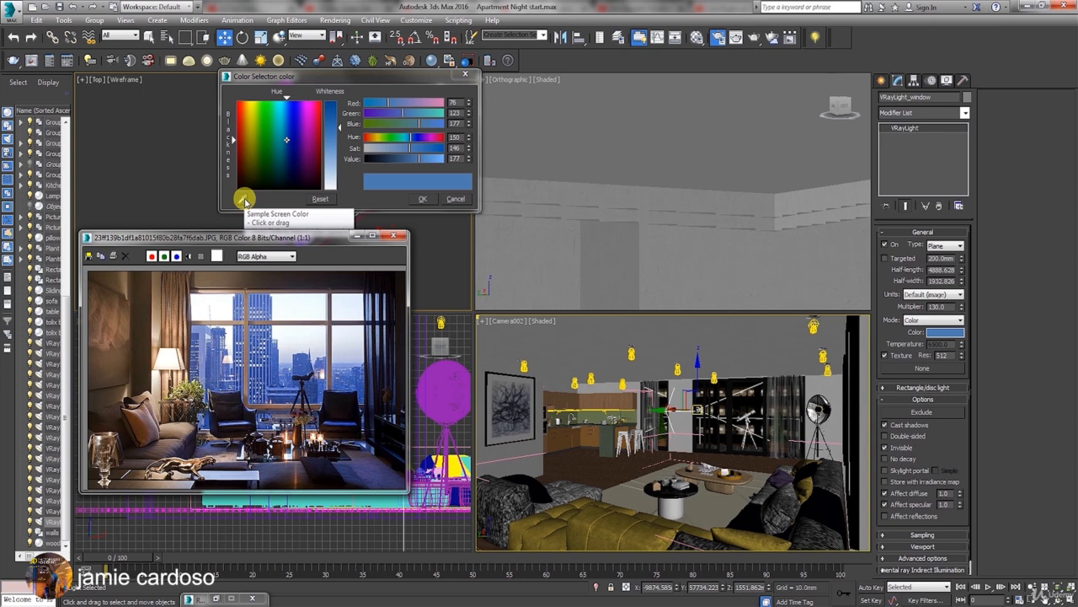
left_click(244, 199)
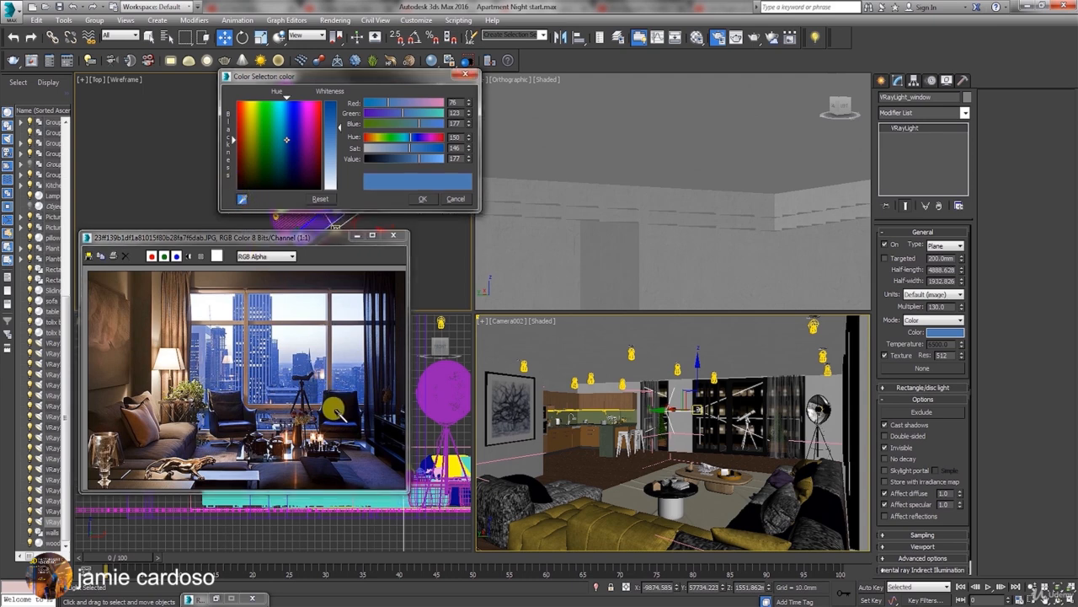
left_click(336, 411)
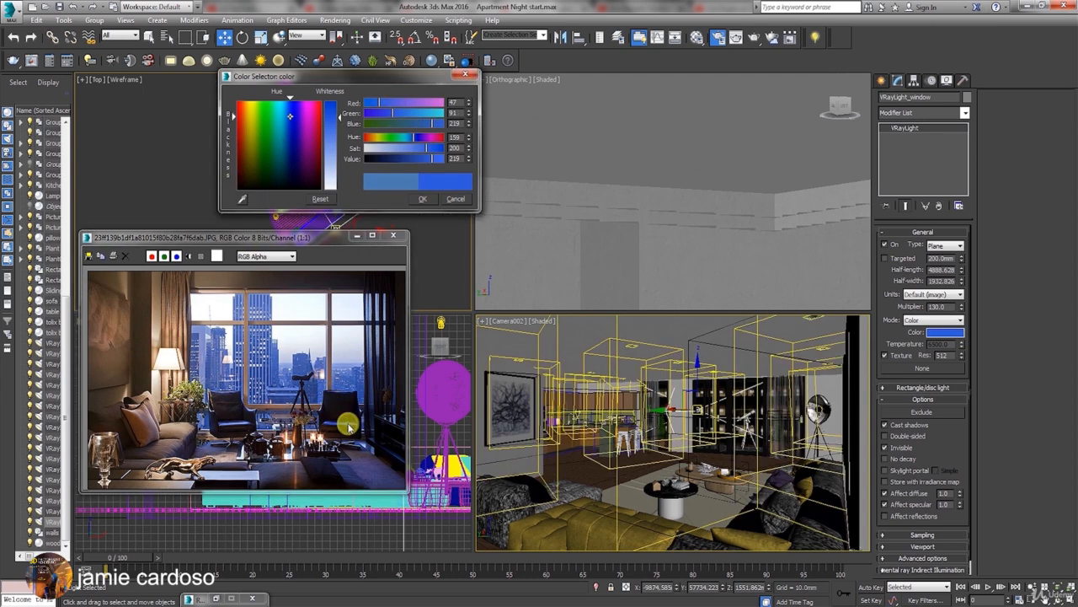
left_click(414, 160)
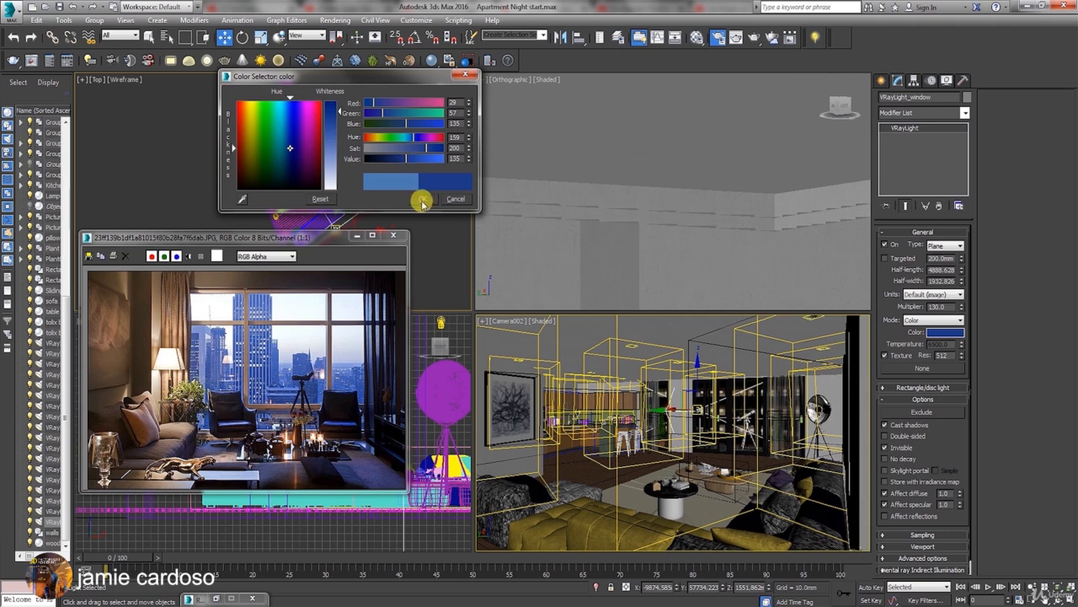
left_click(421, 199)
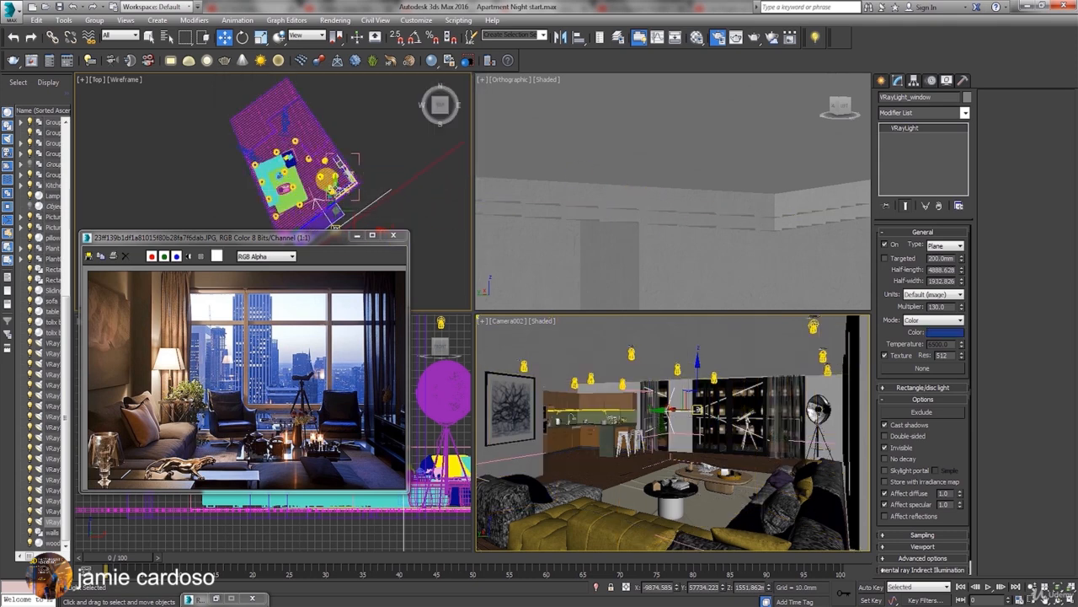
Step: Create a plane VRayLight beyond the outside building in the Top view, about 1845 mm half-length by 2479 mm half-width
left_click(881, 80)
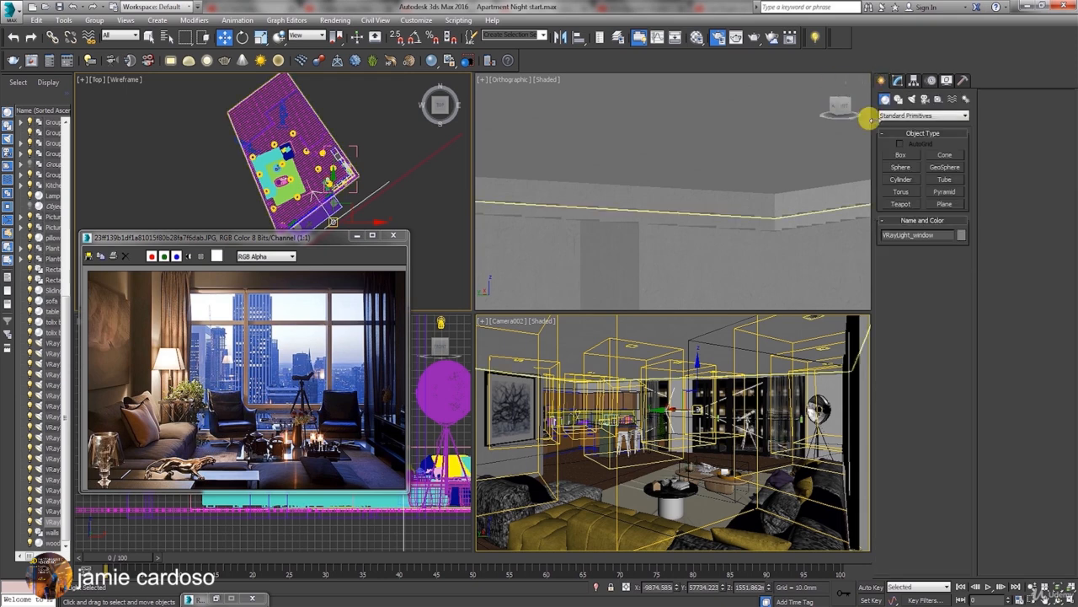
left_click(913, 99)
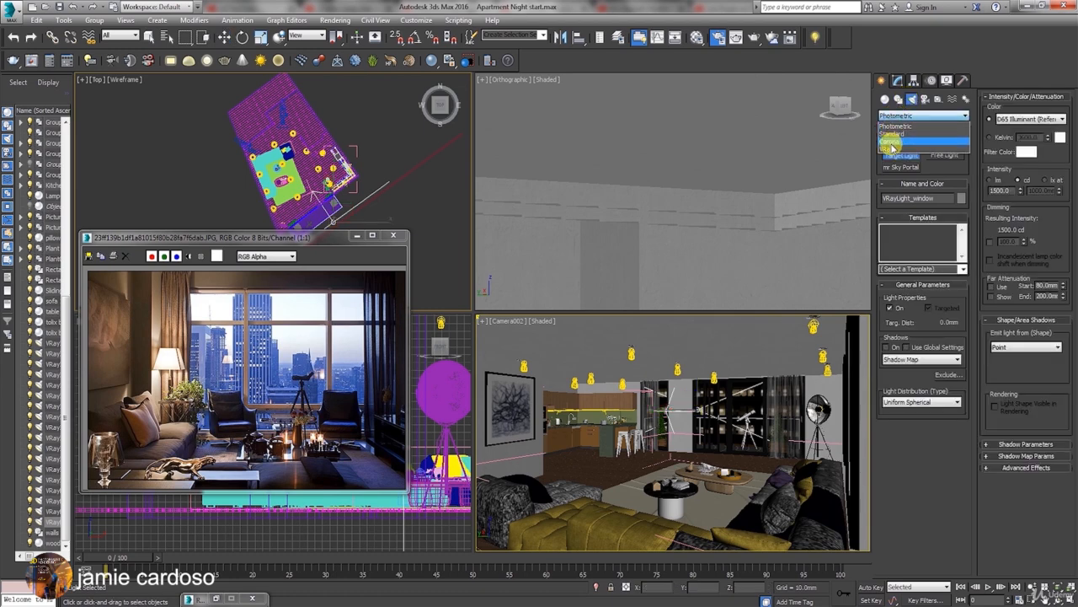
left_click(923, 115)
left_click(886, 148)
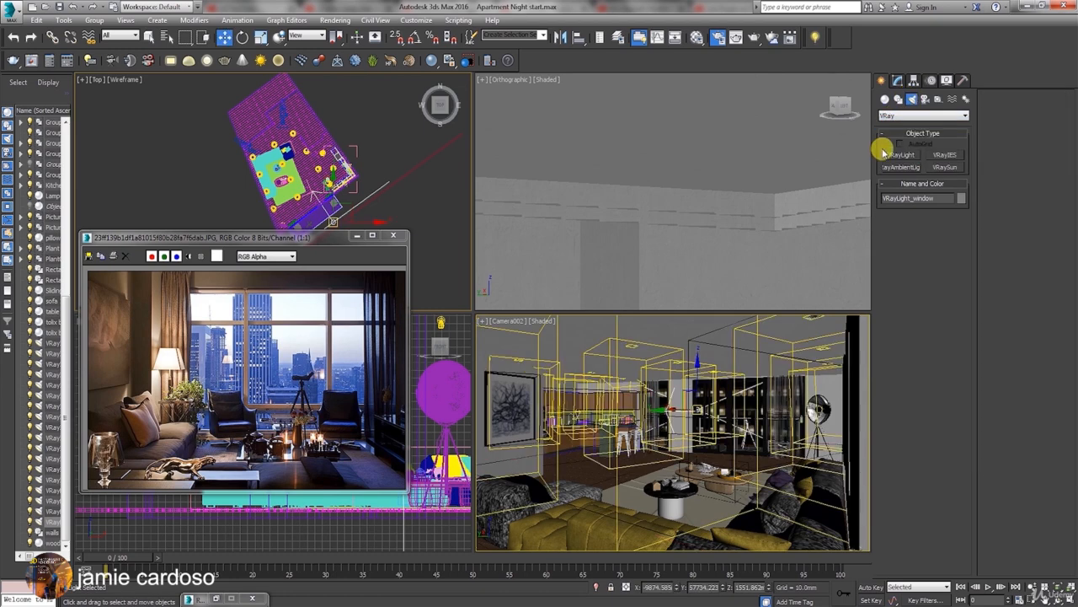
left_click(901, 155)
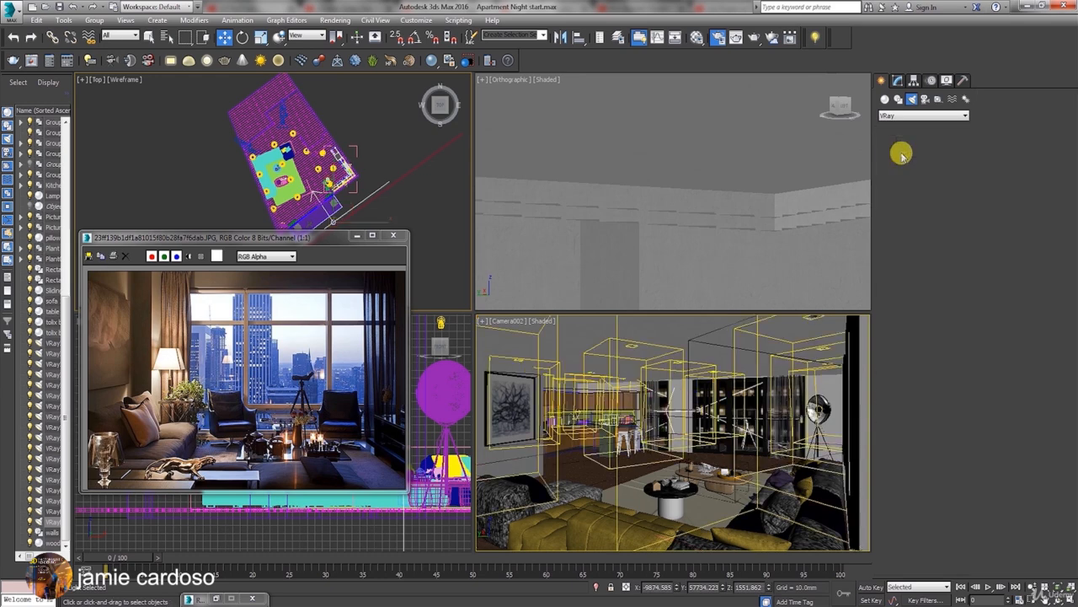
middle_click_drag(310, 202, 286, 177)
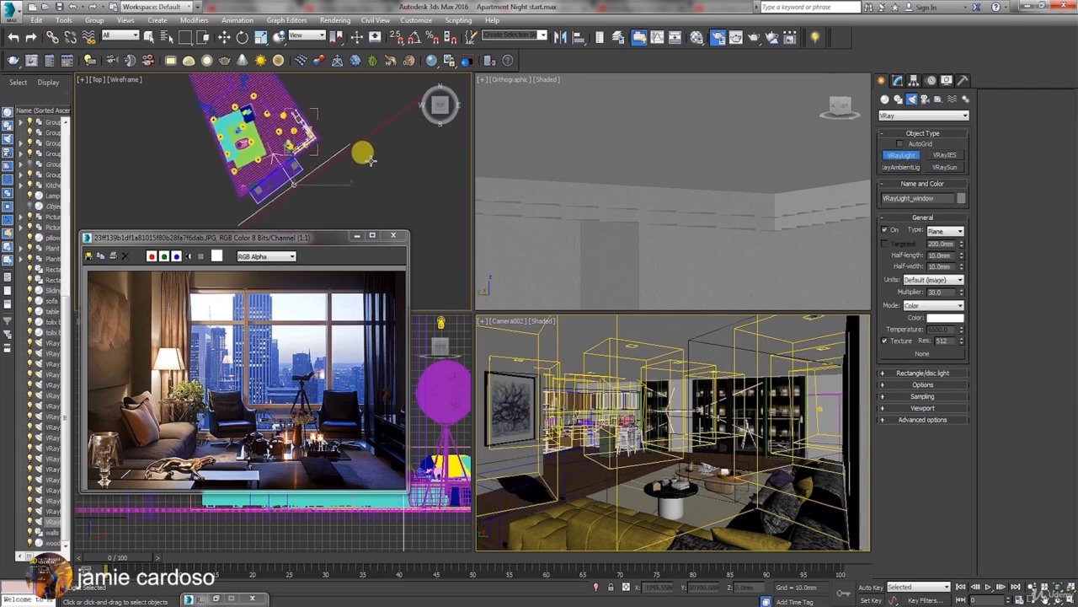
left_click_drag(372, 162, 403, 166)
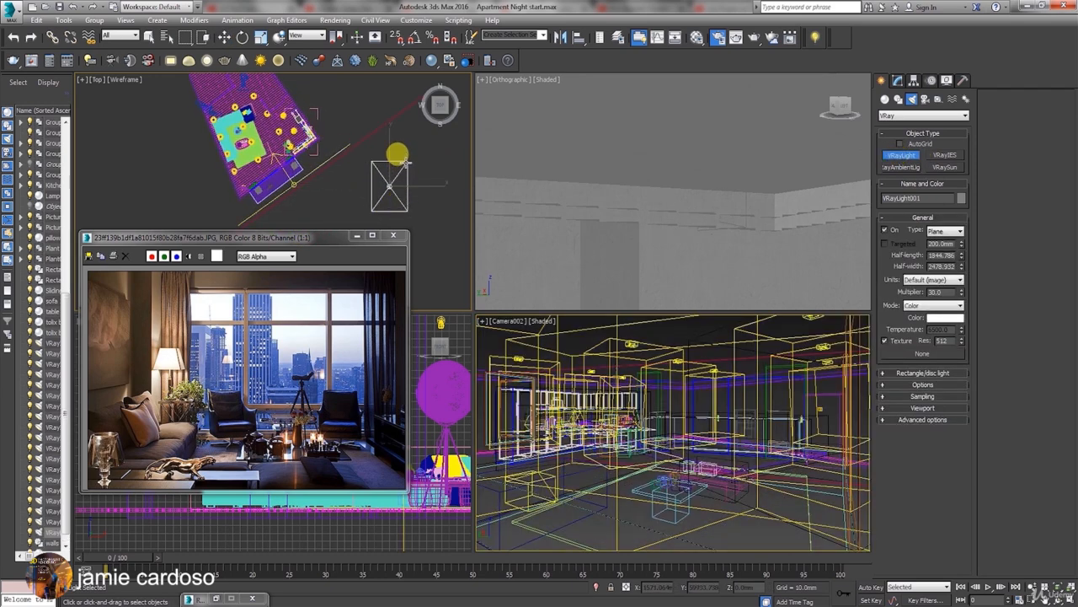
Step: Finish creating the new VRayLight beyond the outside building and change its type to Dome
right_click(404, 162)
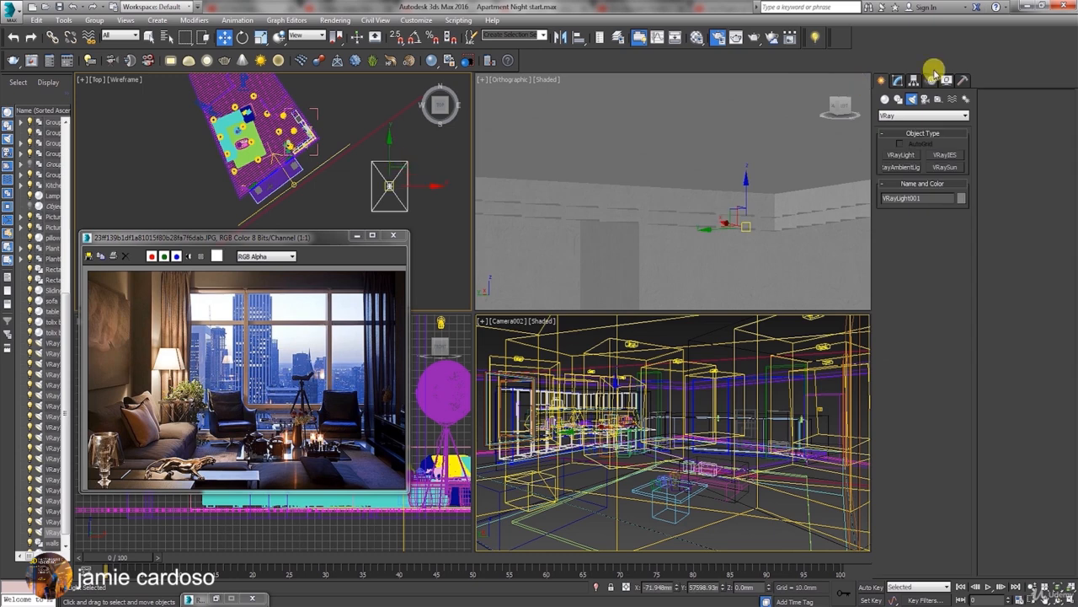
left_click(896, 79)
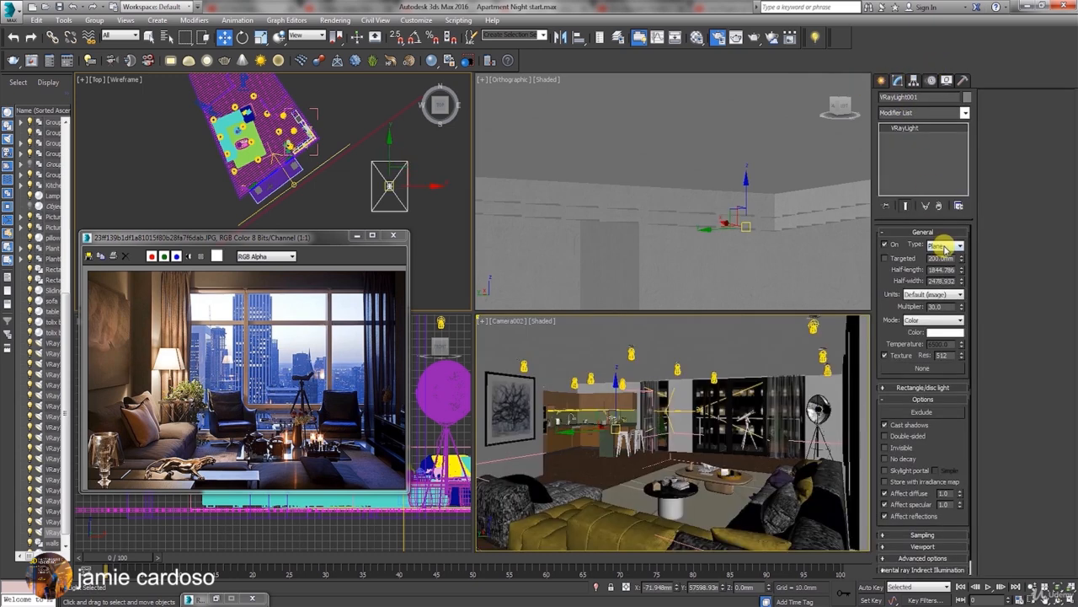
left_click(946, 246)
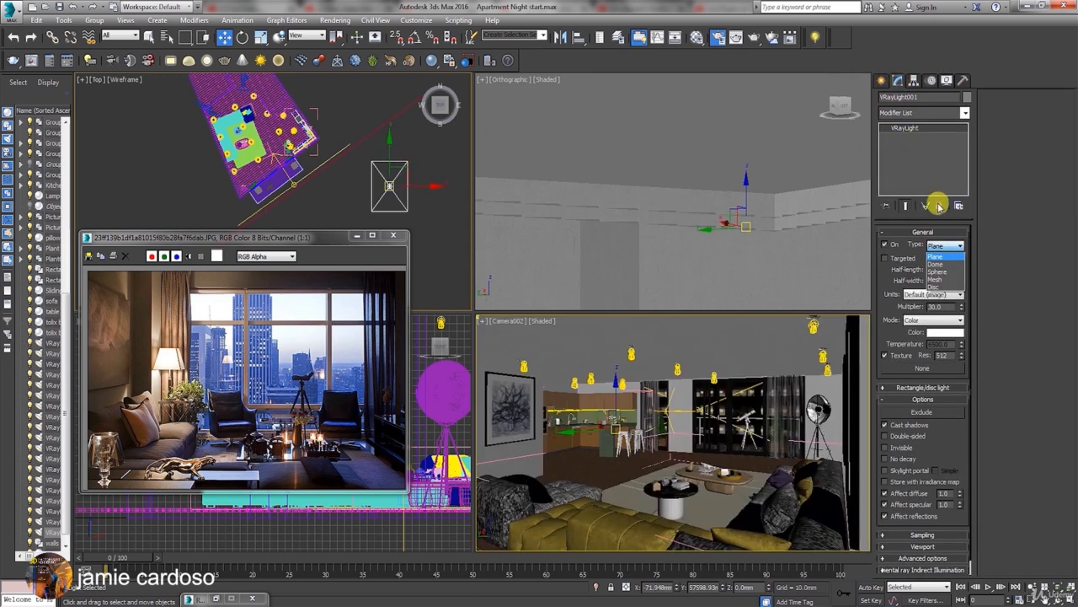
left_click(937, 266)
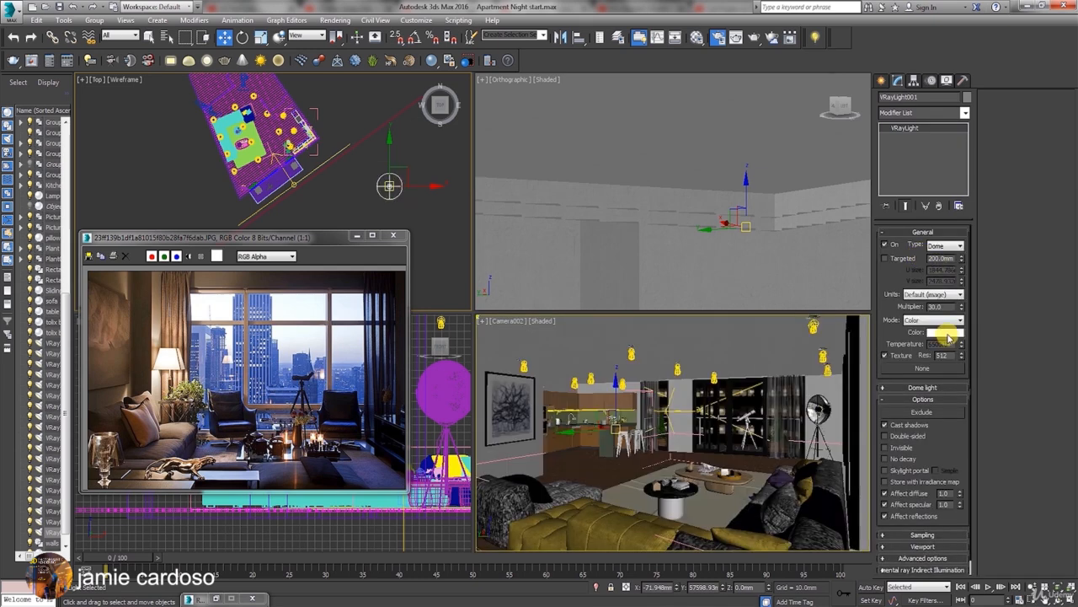
Step: Copy the blue color of VRayLight_window and paste it onto the dome light's color
left_click(943, 332)
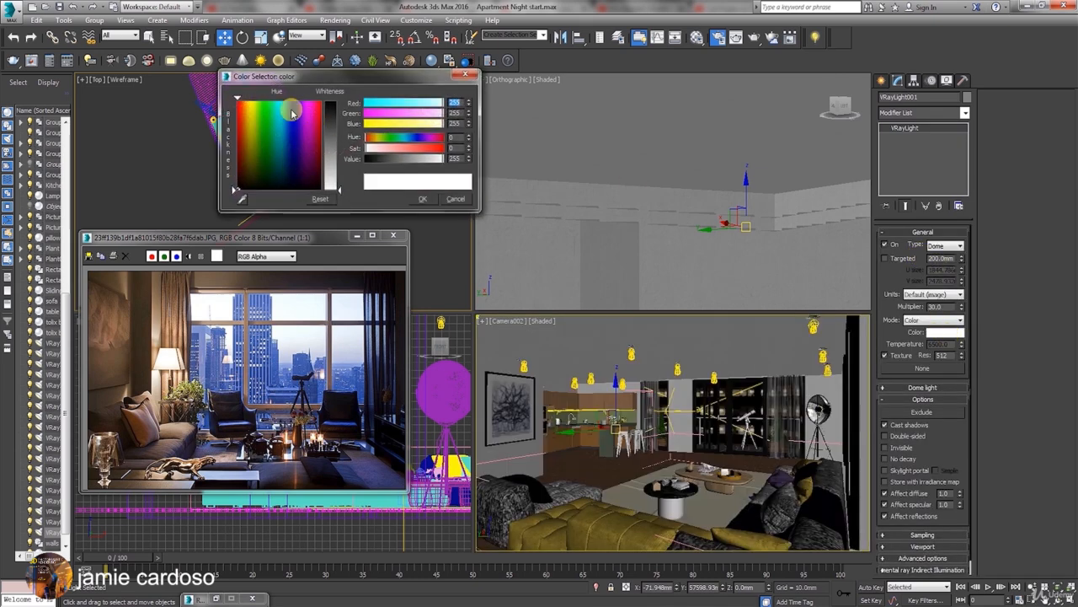
left_click_drag(314, 77, 558, 41)
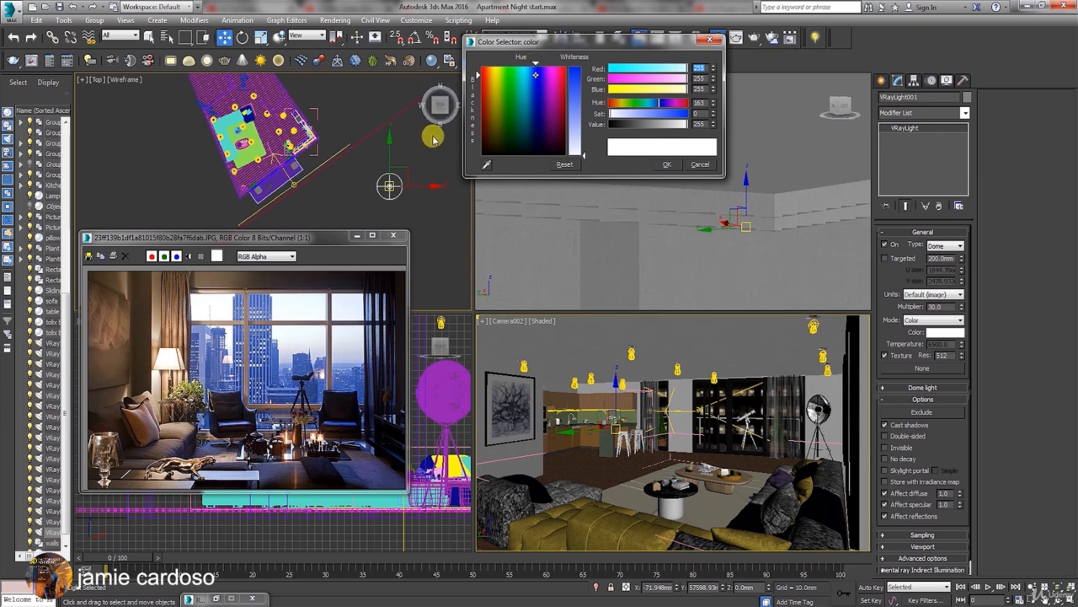
left_click(328, 150)
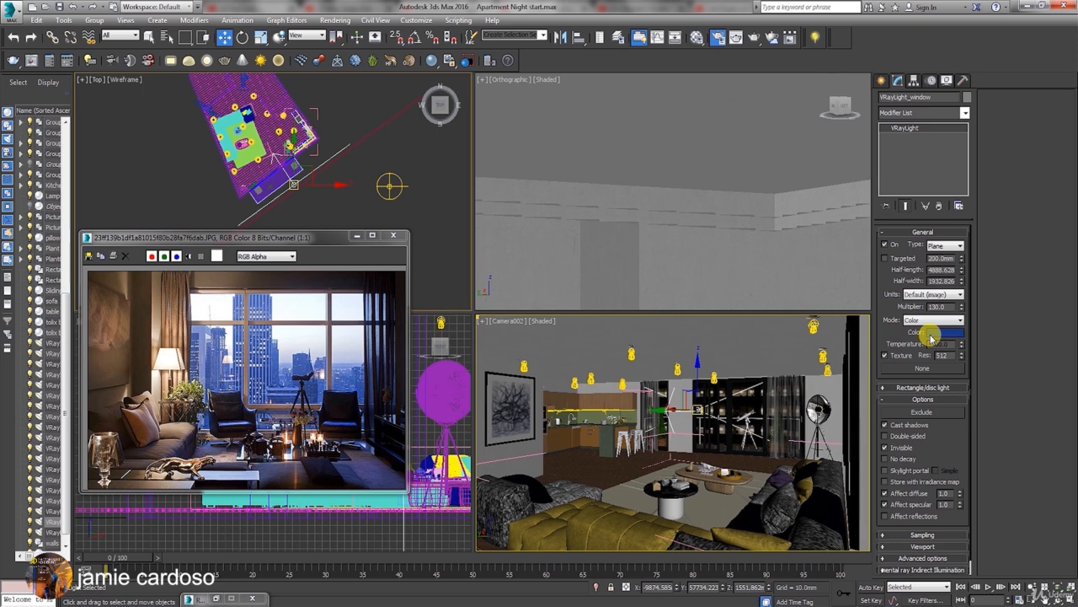
right_click(930, 337)
left_click(961, 343)
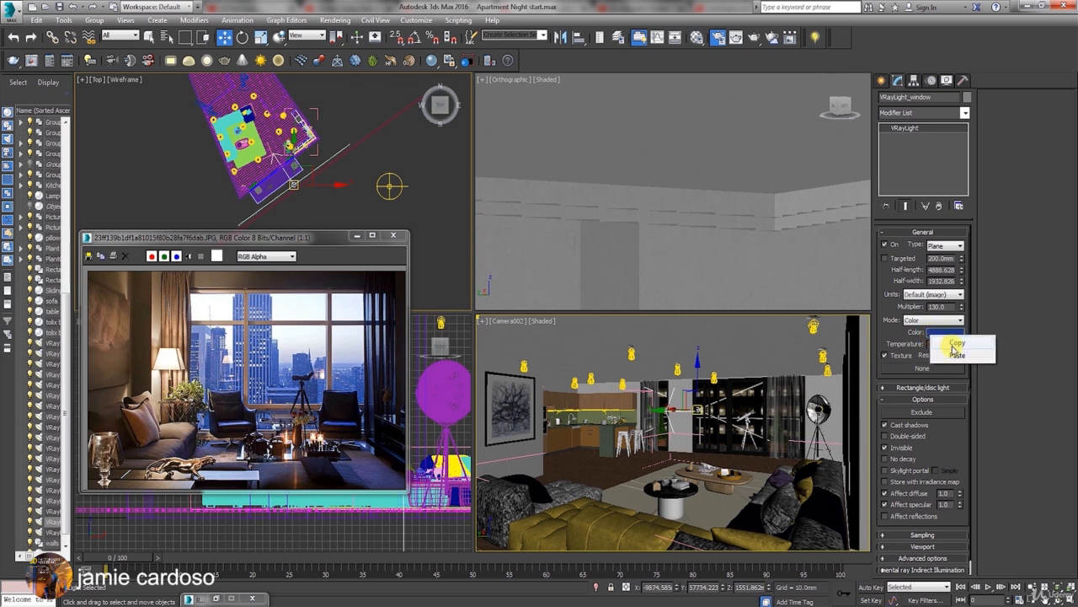
left_click(388, 186)
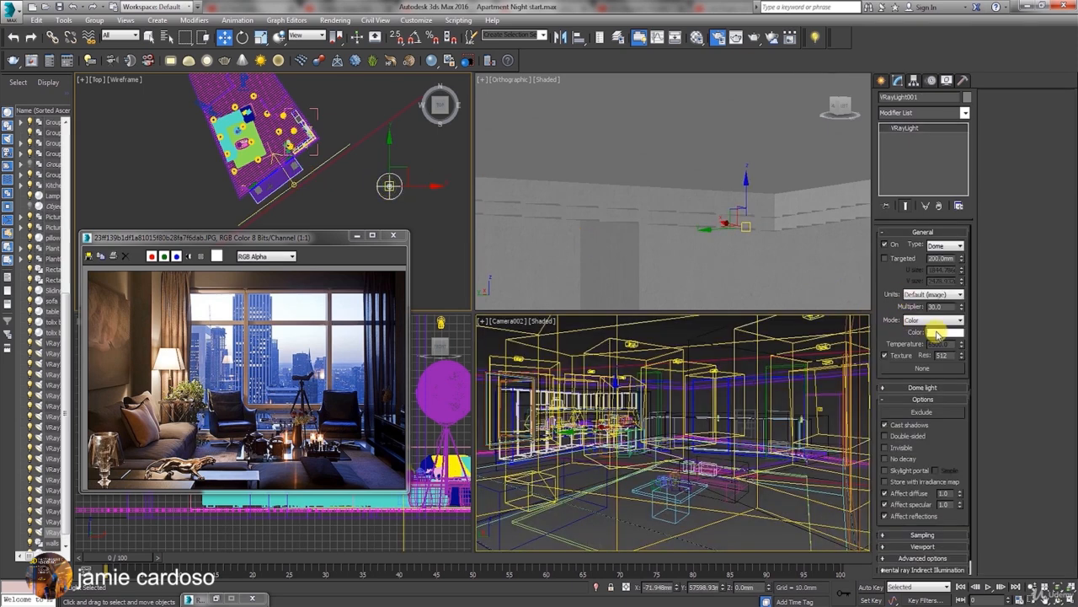
right_click(931, 335)
left_click(952, 357)
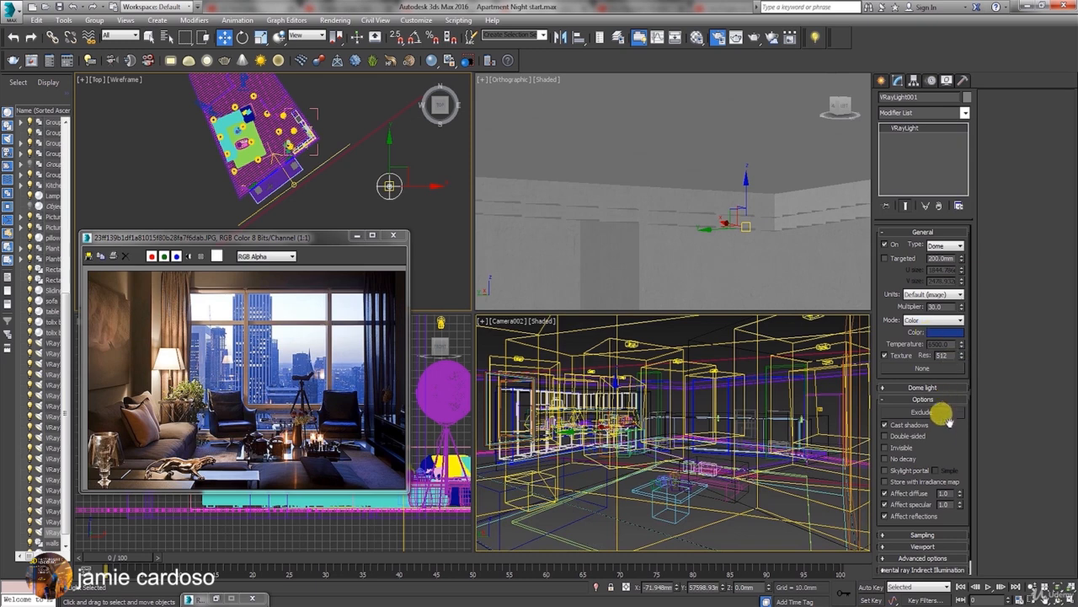
Step: Make the dome light invisible and turn off its Affect specular and Affect reflections options
scroll(940, 421, "down", 1)
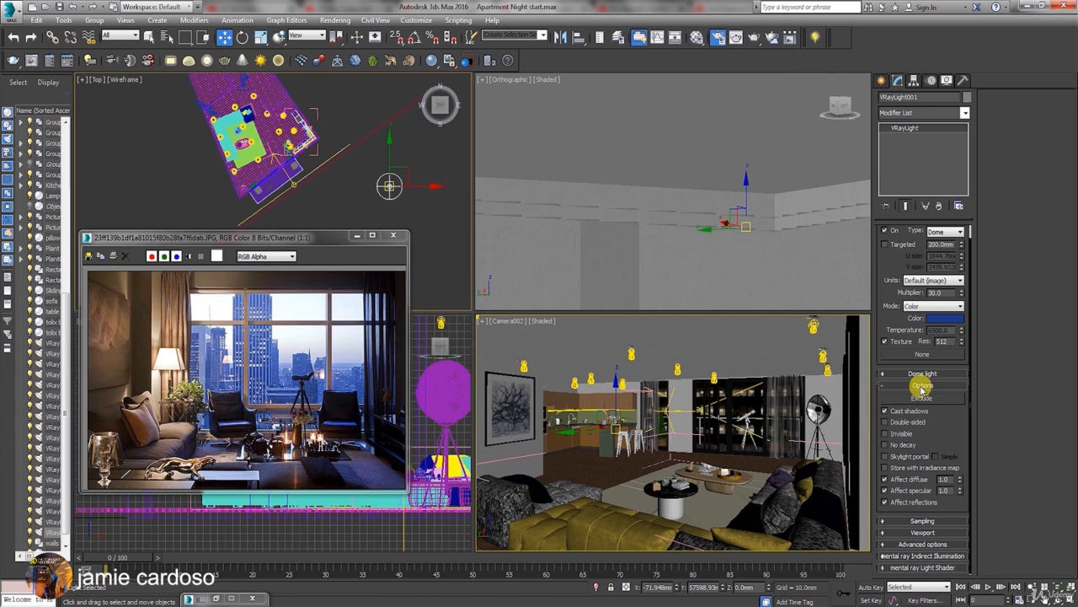
left_click(885, 433)
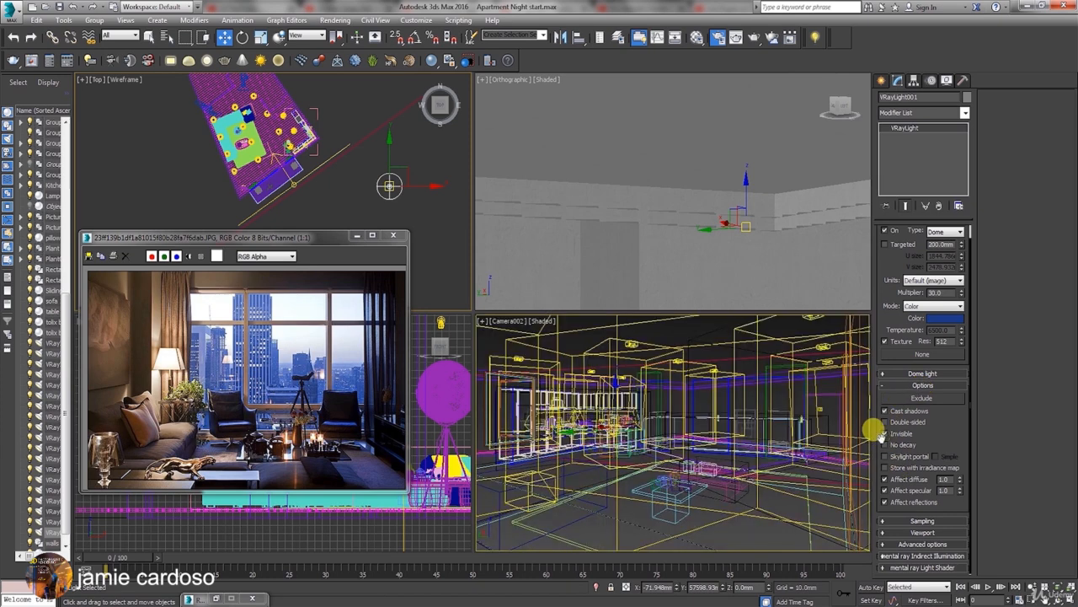
left_click(883, 433)
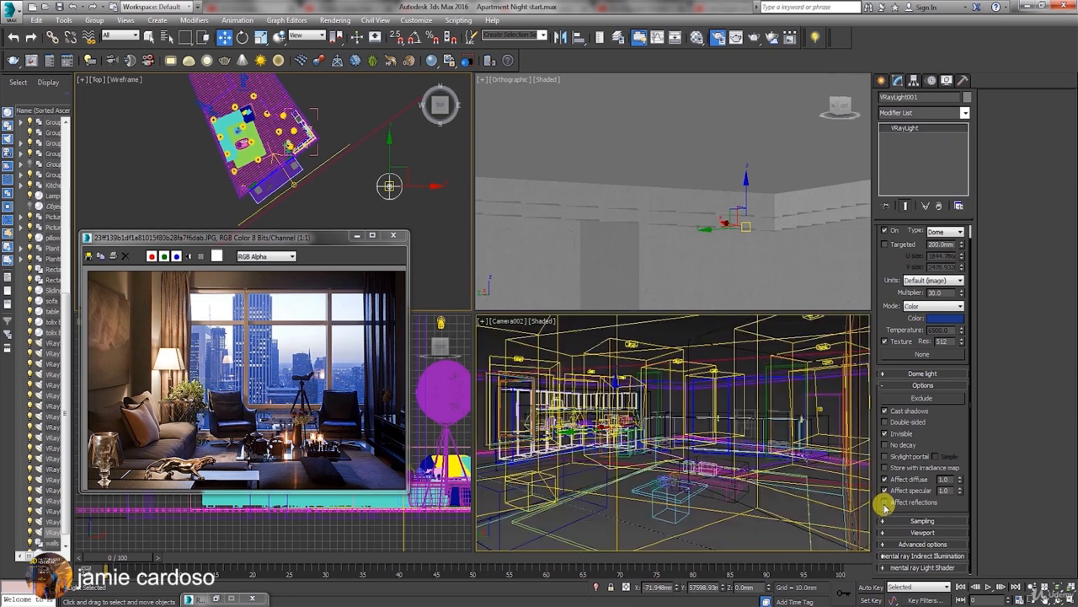
left_click(886, 492)
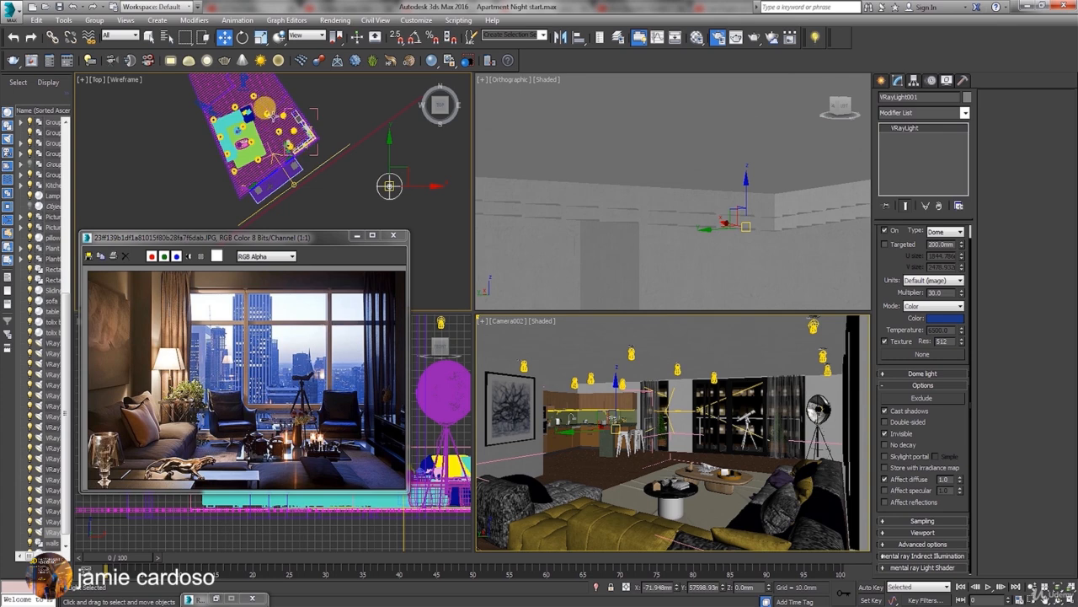
Step: Activate and maximize the Camera002 view and start a V-Ray test render of it
left_click(263, 125)
left_click(754, 426)
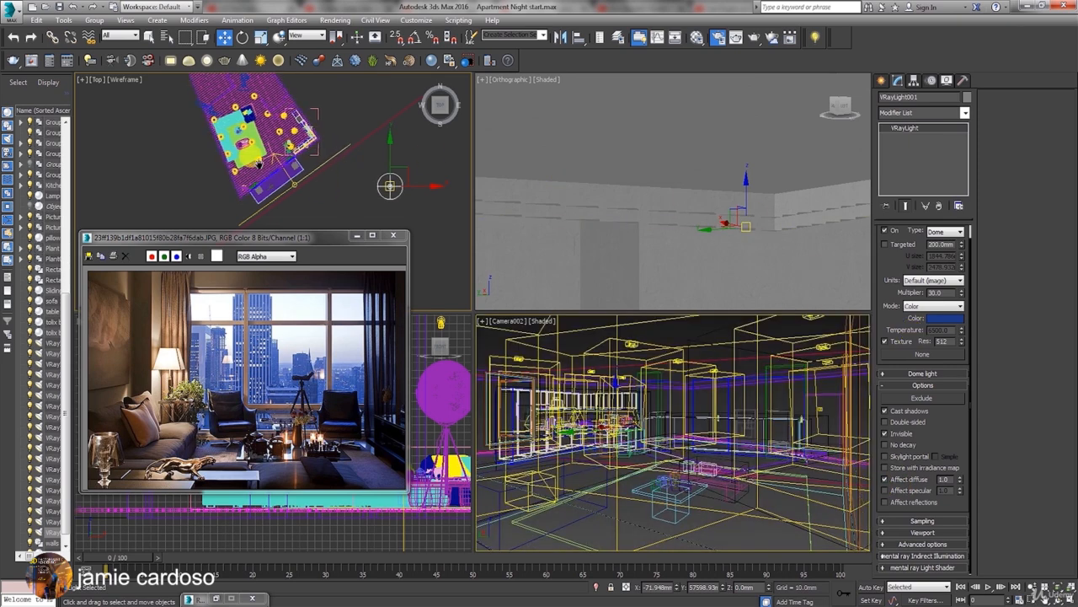
middle_click_drag(254, 176, 255, 180)
scroll(263, 186, "up", 3)
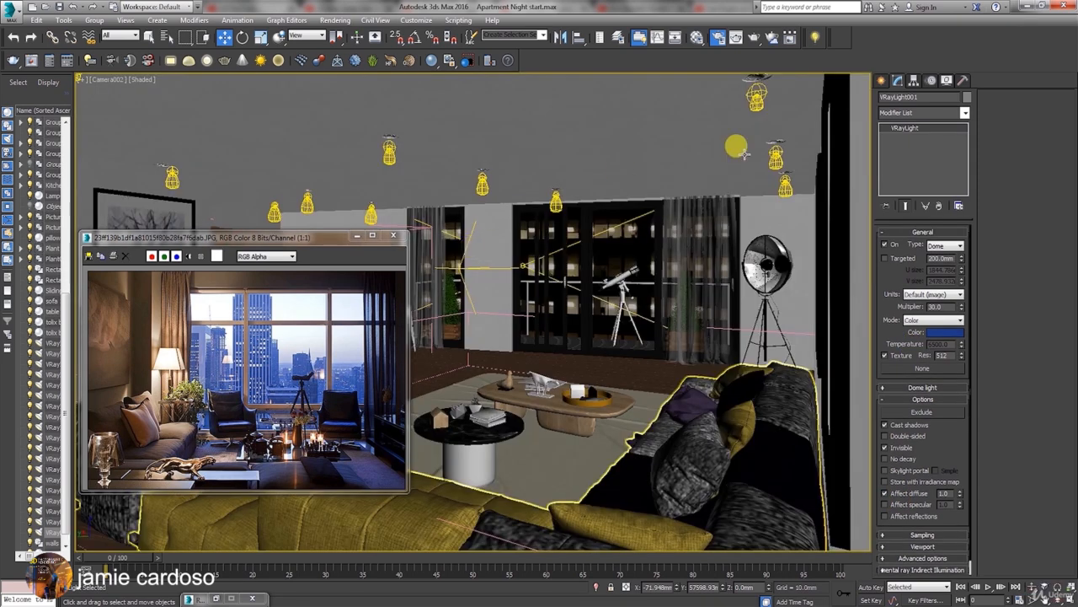
left_click(881, 80)
left_click(753, 37)
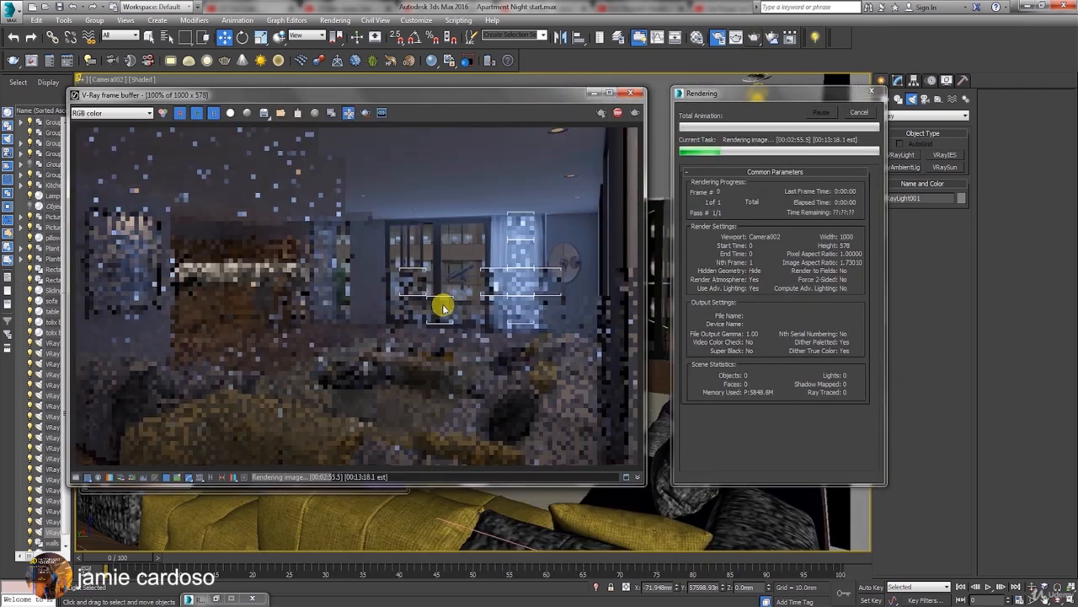
Step: Examine the blue light around the windows and curtains in the test render, and stop the rendering
scroll(442, 308, "down", 1)
scroll(441, 308, "up", 1)
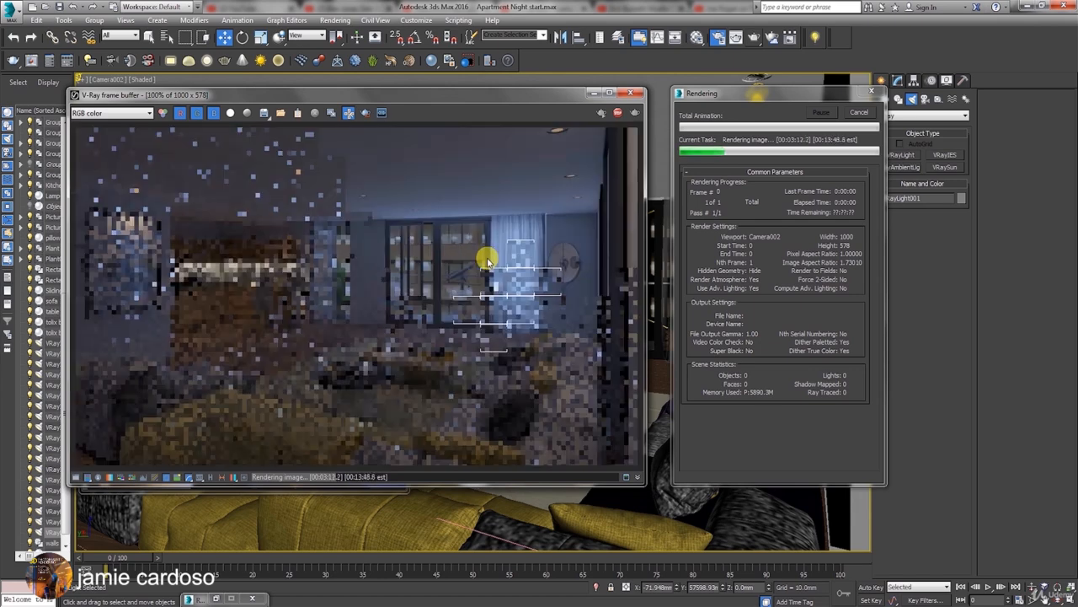
scroll(465, 330, "up", 1)
scroll(466, 331, "down", 1)
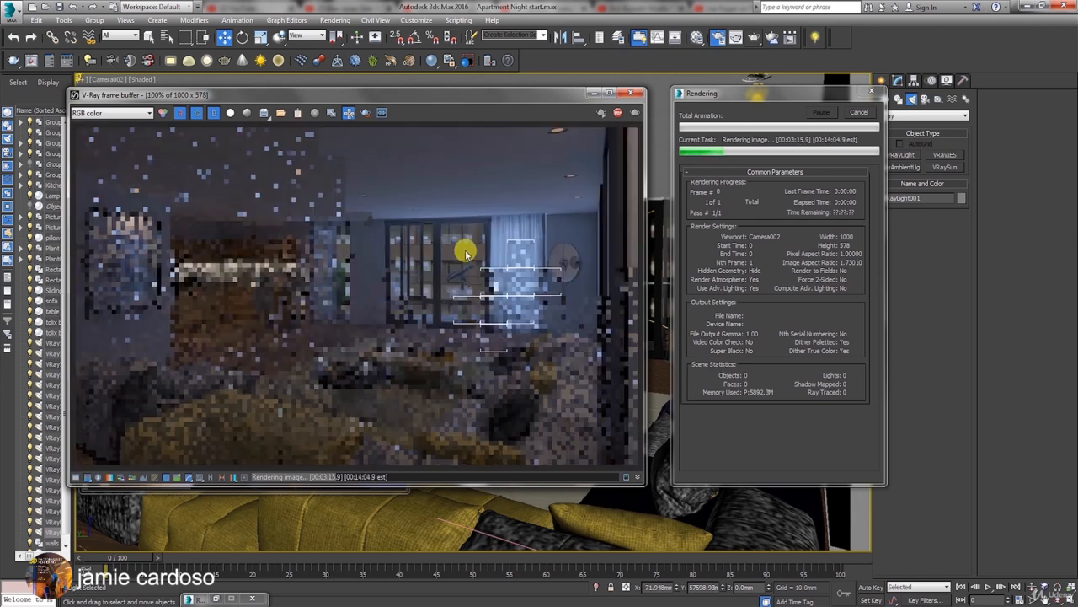
scroll(463, 288, "up", 1)
scroll(457, 284, "down", 1)
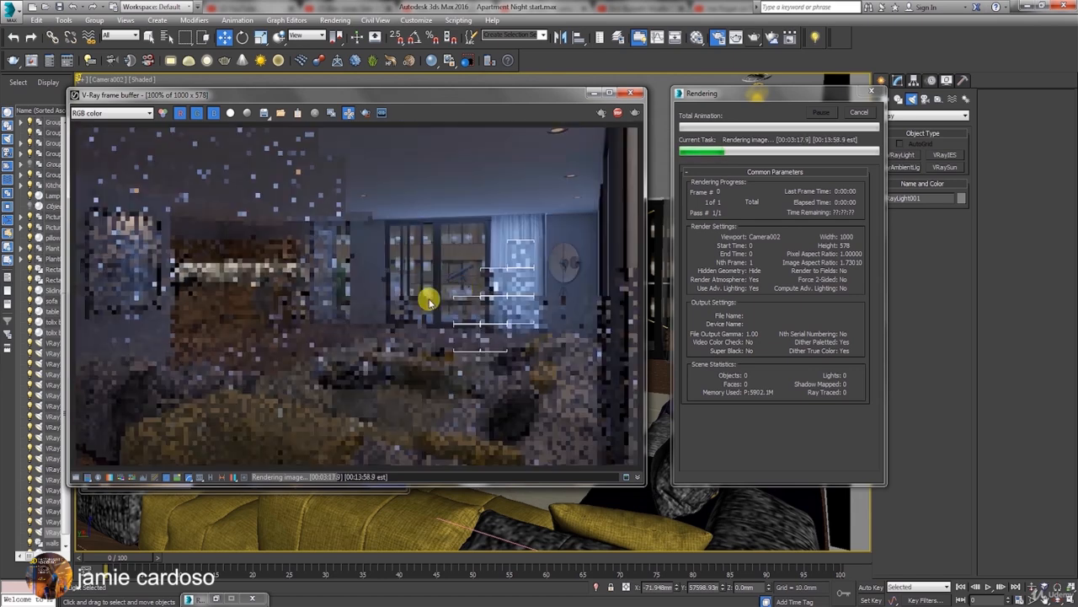
scroll(445, 298, "up", 1)
scroll(447, 298, "down", 1)
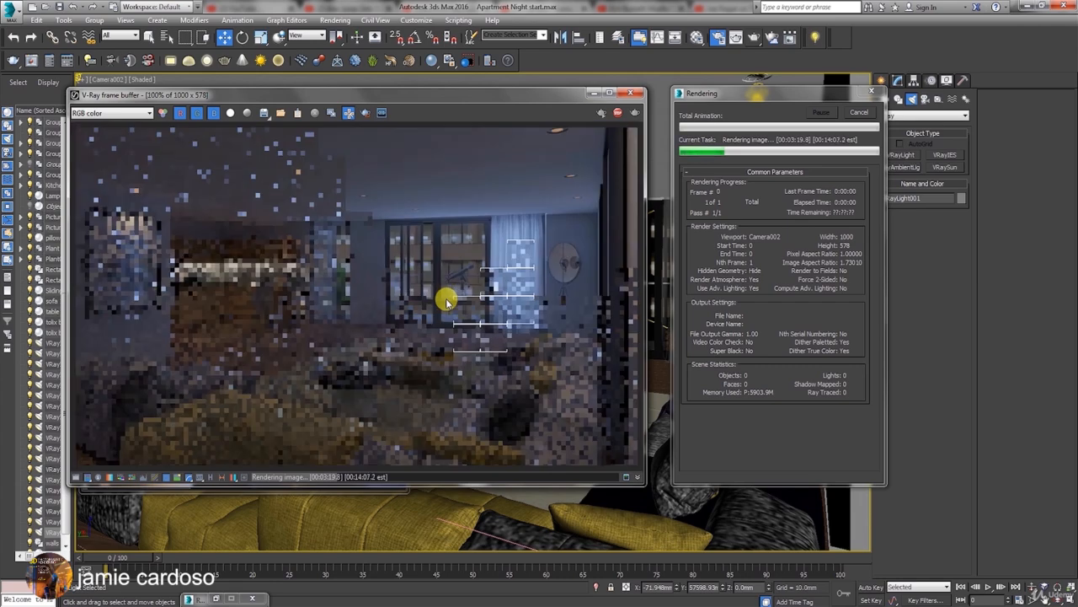
left_click(859, 111)
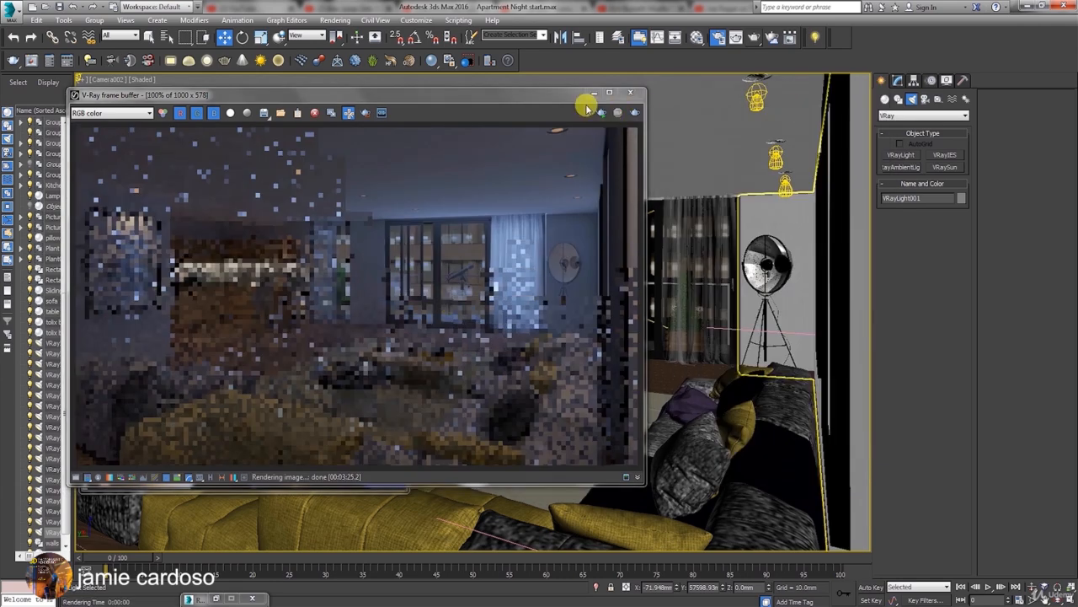
Step: Select the dome light in the four-viewport layout's Top view and rename it VRayLight_dome
left_click_drag(564, 99, 519, 128)
left_click(632, 240)
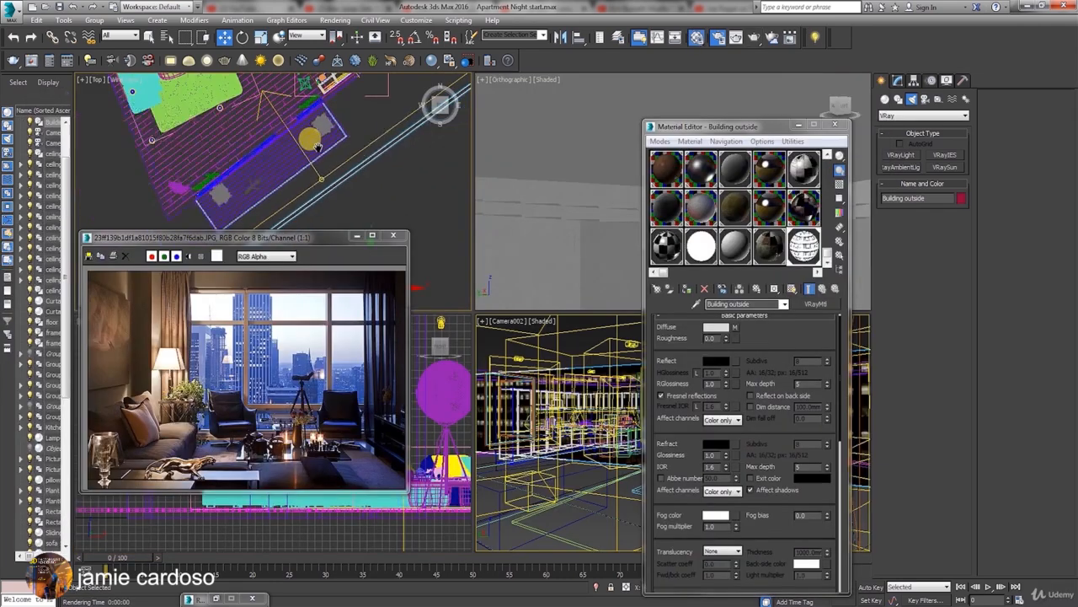
scroll(414, 163, "down", 2)
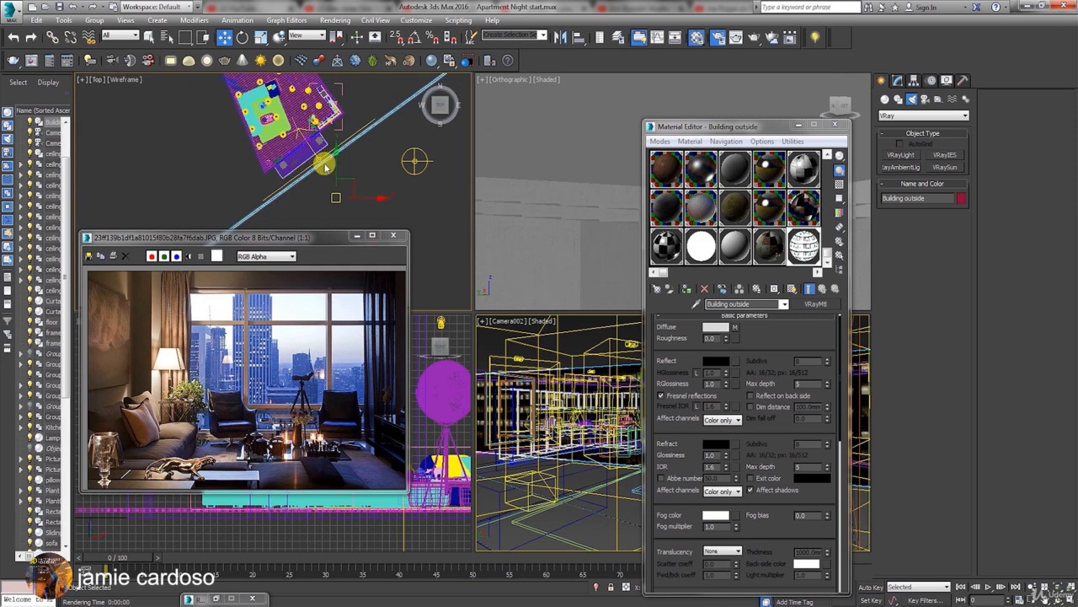
scroll(421, 156, "up", 1)
left_click(402, 151)
left_click_drag(792, 126, 605, 195)
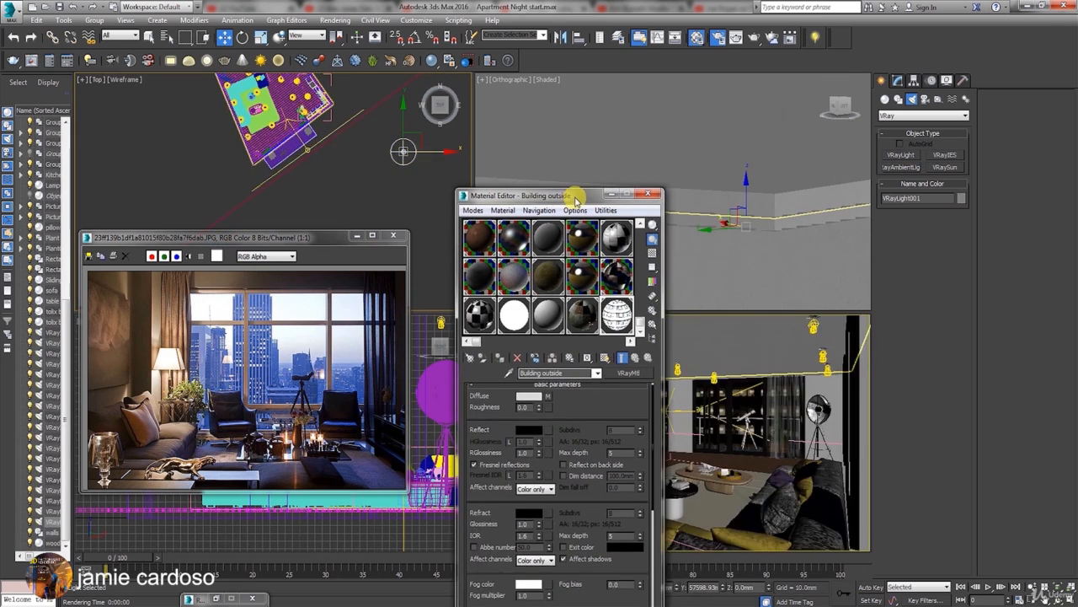
double_click(906, 199)
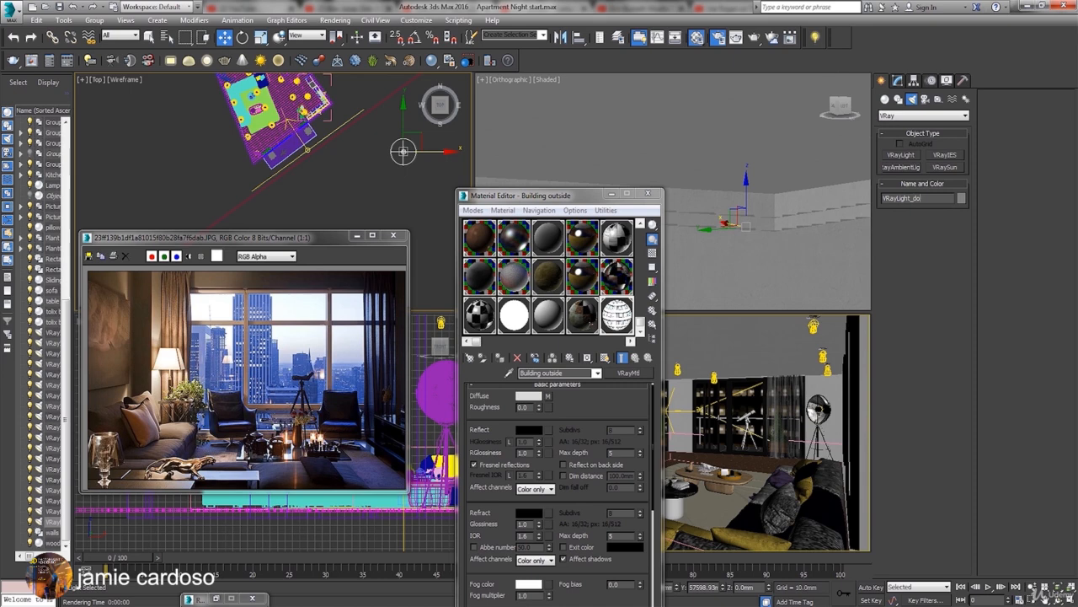
Step: Set the VRayLight_dome color to red 0, green 41 and blue 117
left_click(897, 80)
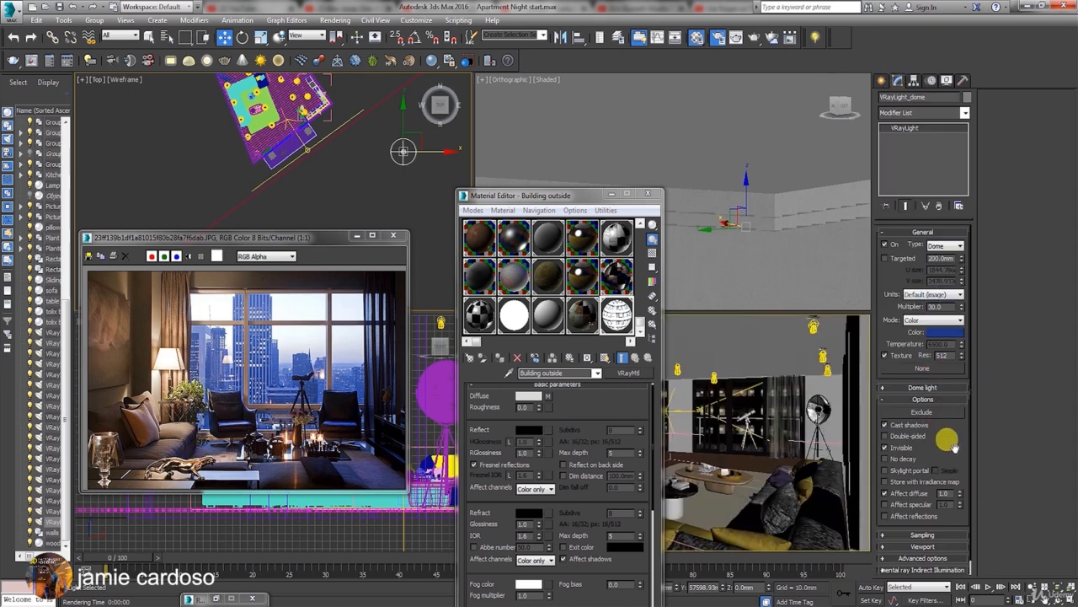
mouse_move(955, 447)
left_mouse_down()
mouse_move(950, 398)
mouse_move(951, 418)
left_mouse_up()
left_click(939, 334)
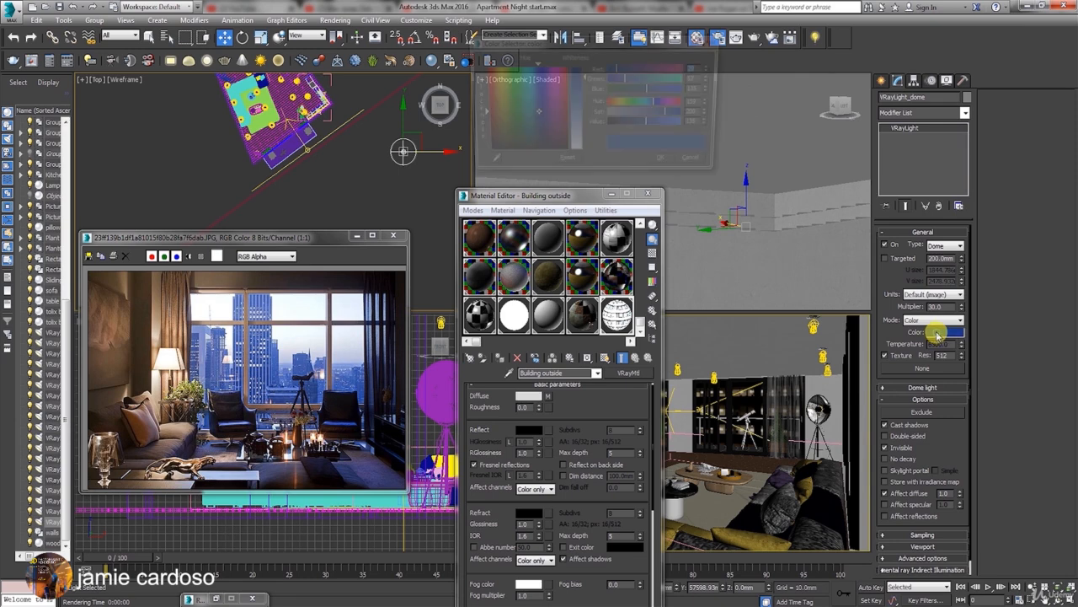
double_click(699, 67)
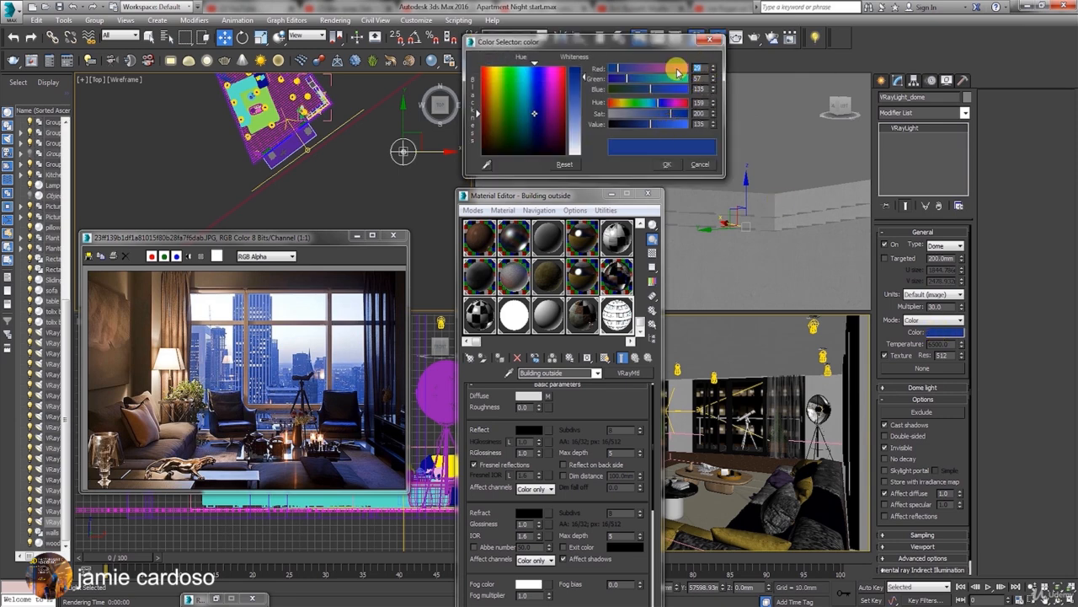
key("Tab")
type("41")
key("Tab")
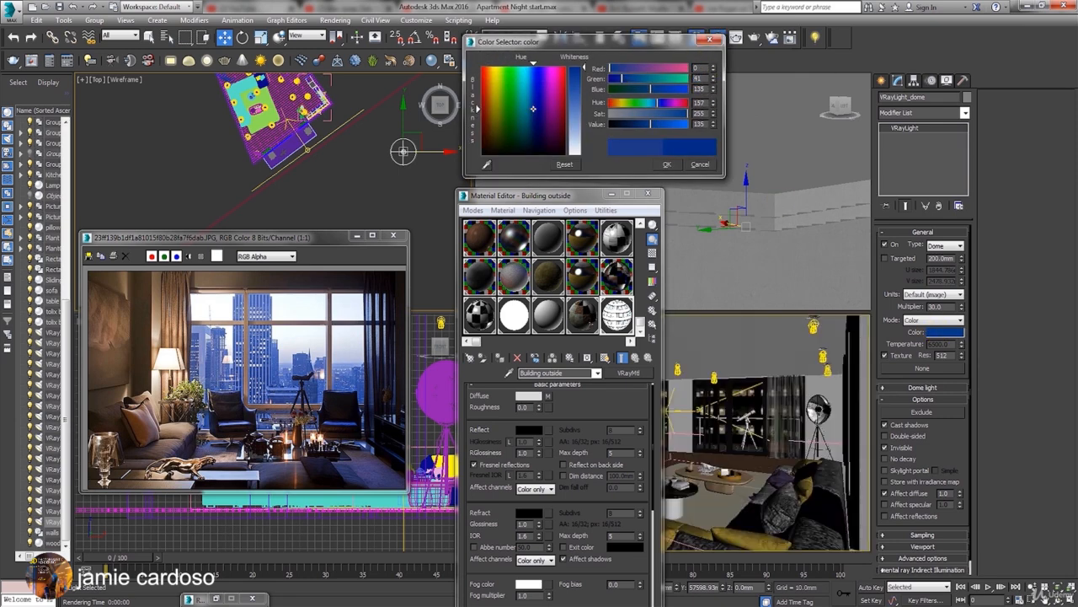
type("117")
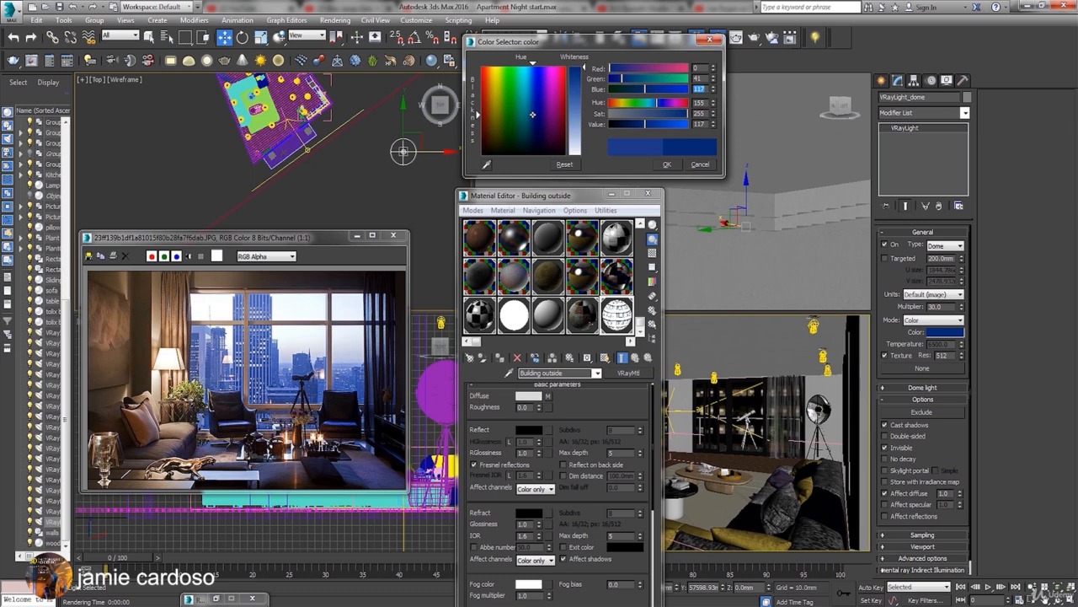
left_click(666, 164)
Step: Copy the dome light's color onto VRayLight_window and render the Camera002 view
right_click(947, 336)
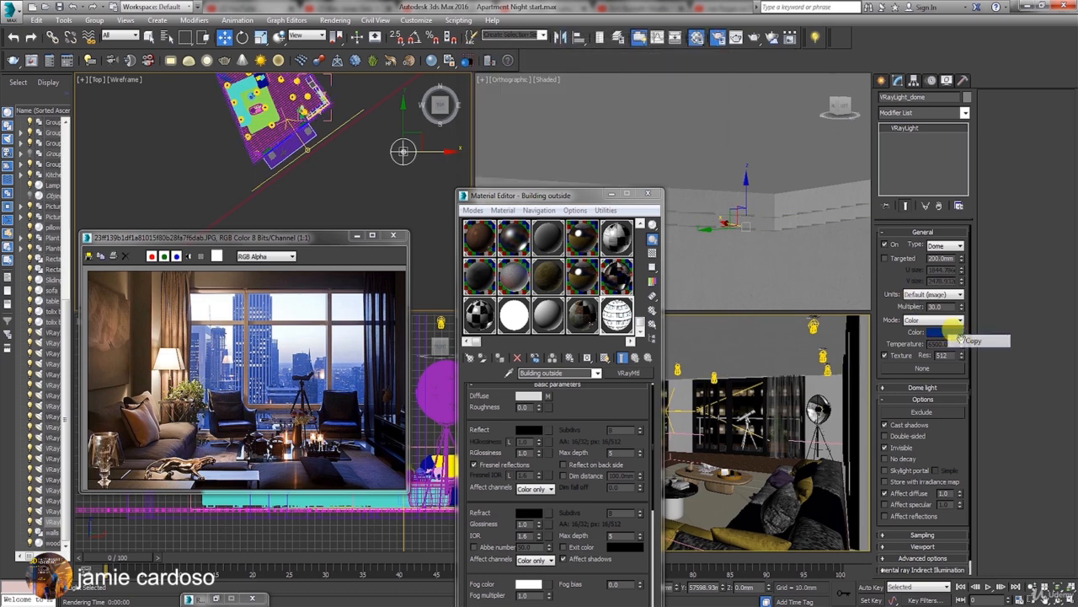
left_click(968, 337)
left_click(355, 110)
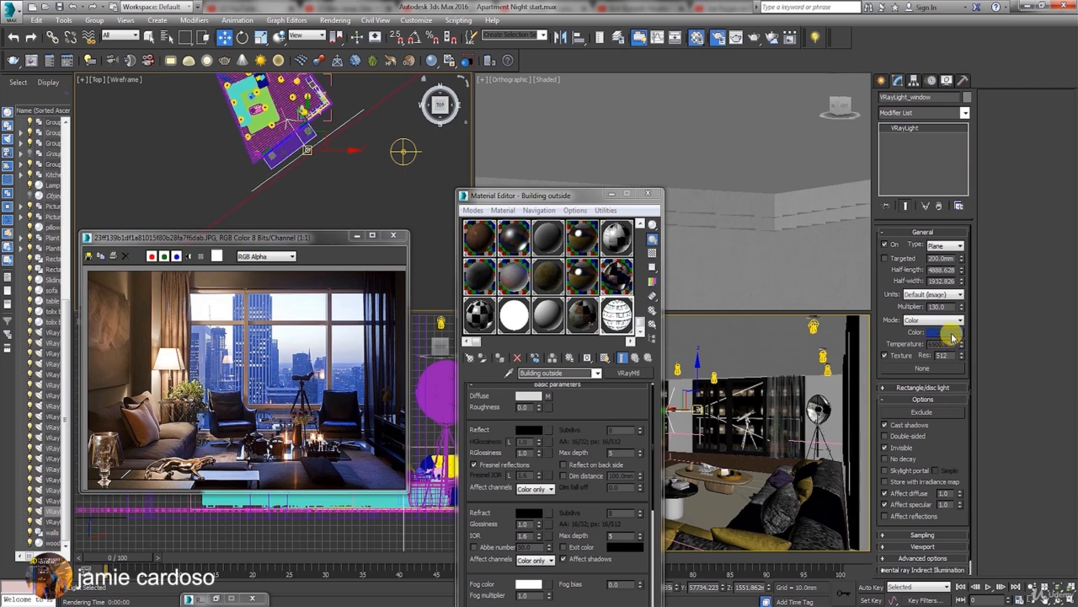
right_click(953, 336)
left_click(972, 353)
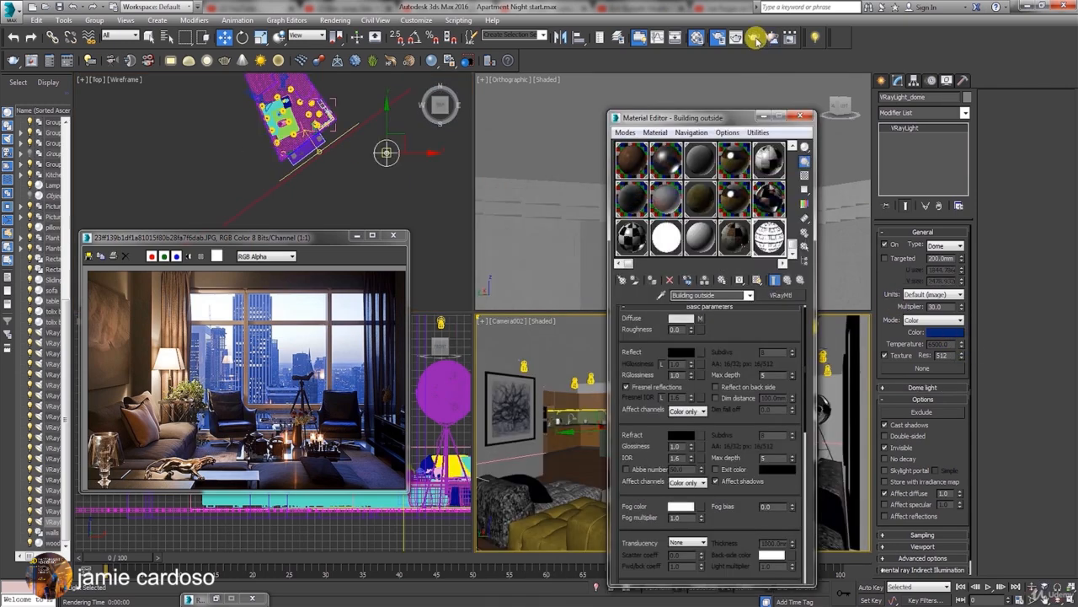
left_click(755, 38)
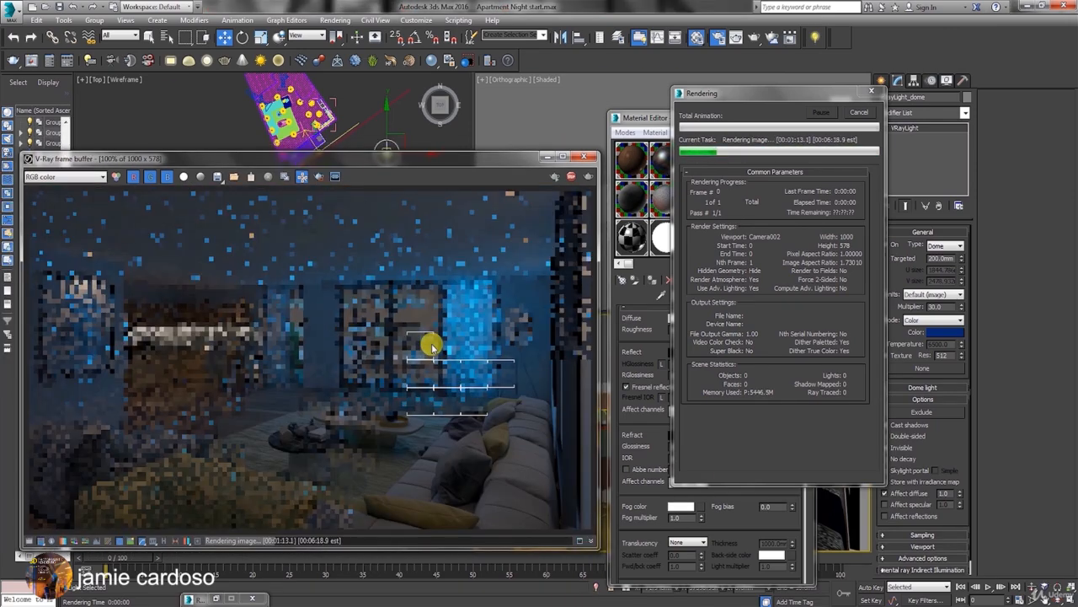
Step: Examine the blue window light and the telescope area in the running test render, and stop the rendering
left_click_drag(435, 160, 464, 114)
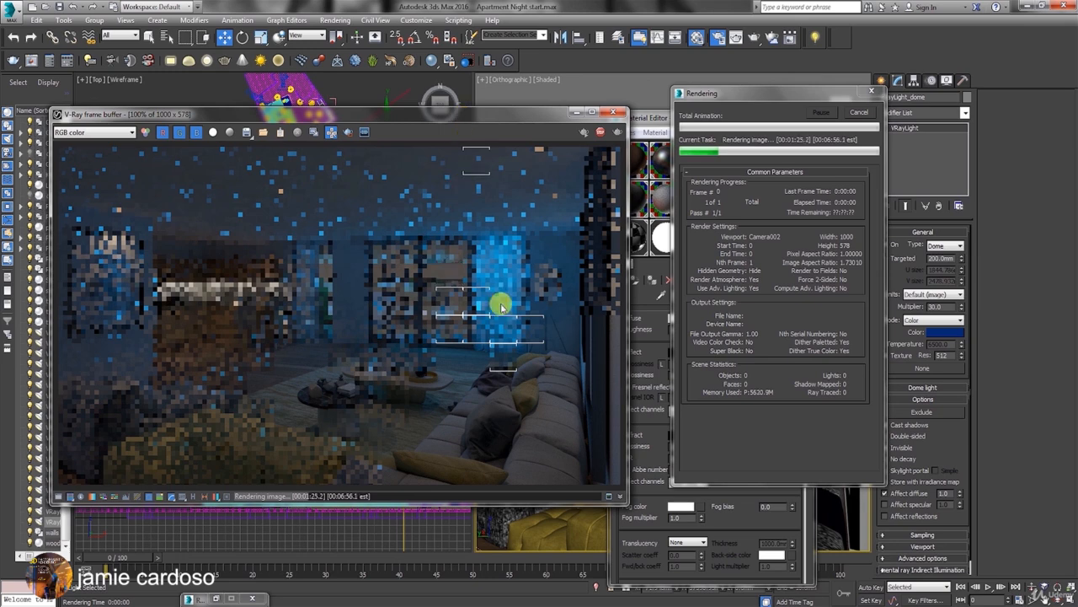
scroll(458, 308, "up", 2)
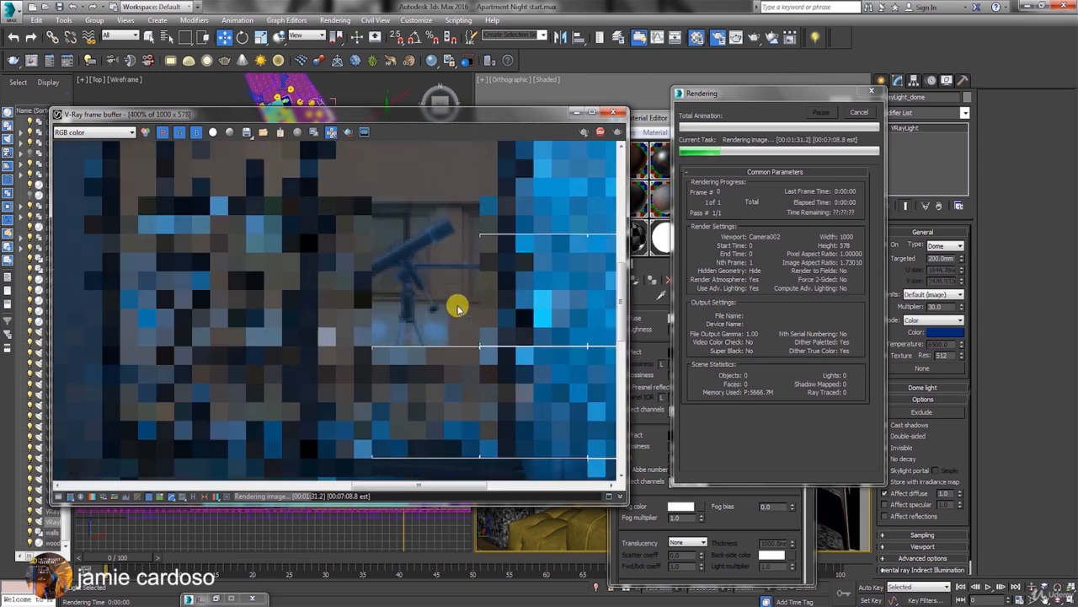
scroll(458, 309, "down", 2)
scroll(458, 308, "up", 1)
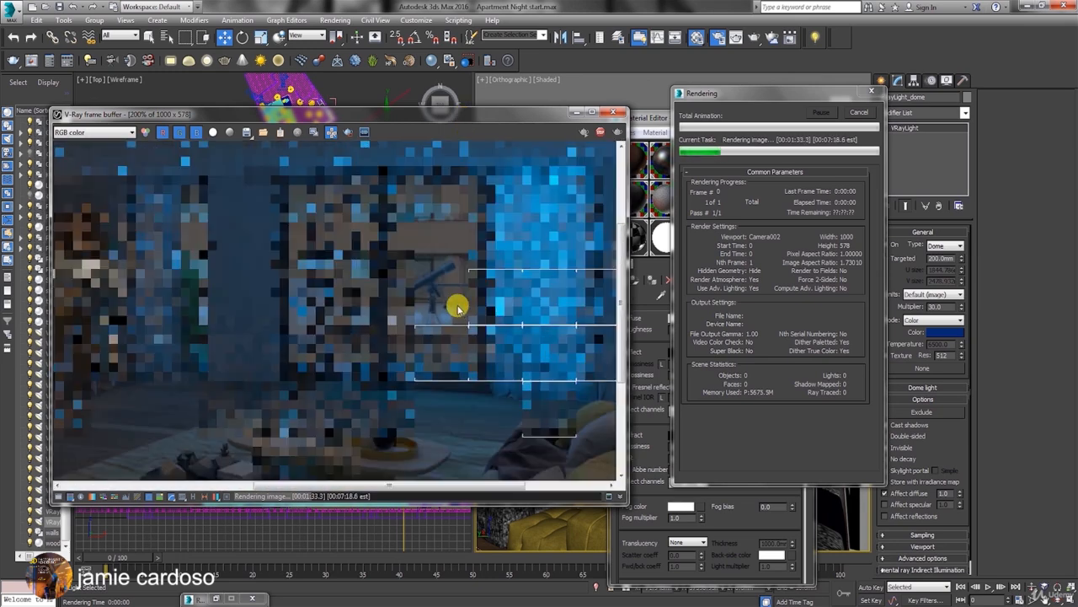
scroll(457, 309, "down", 1)
scroll(433, 292, "up", 1)
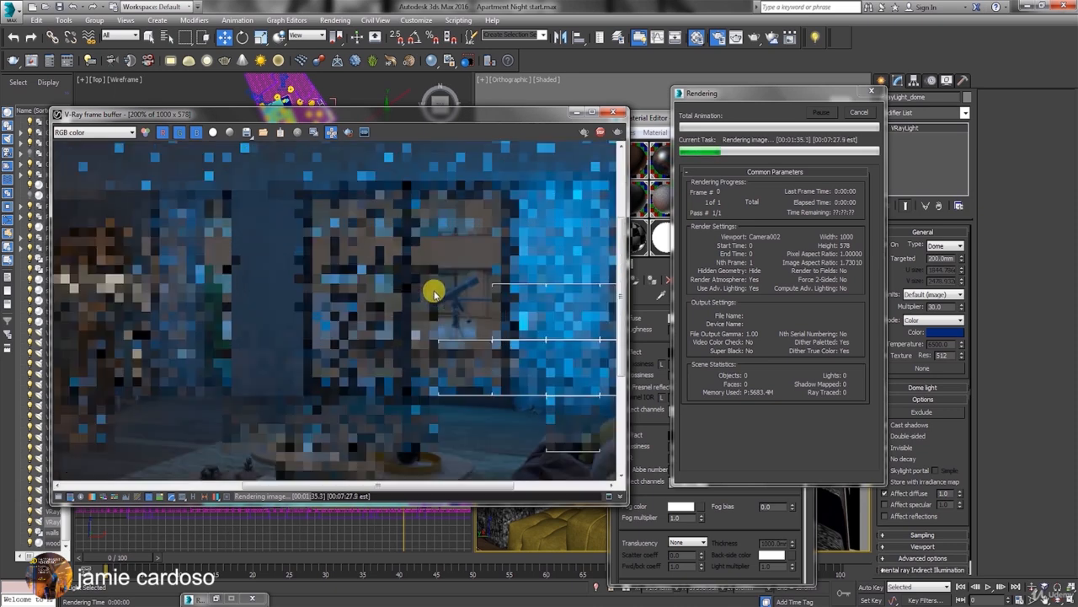
scroll(434, 293, "down", 1)
scroll(434, 293, "up", 1)
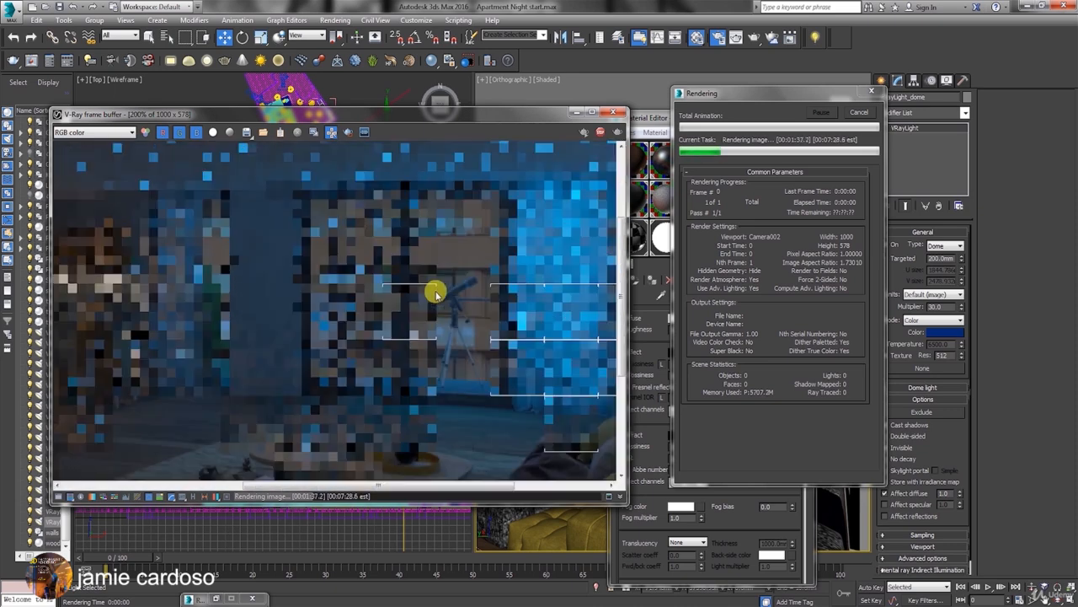
scroll(435, 293, "down", 1)
scroll(455, 323, "up", 1)
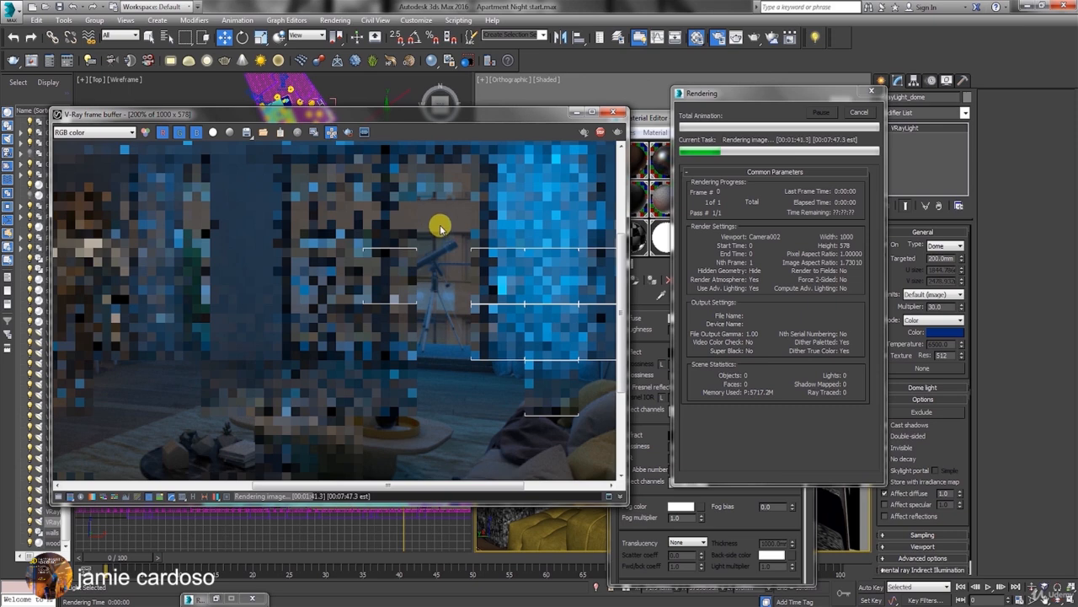
left_click(850, 111)
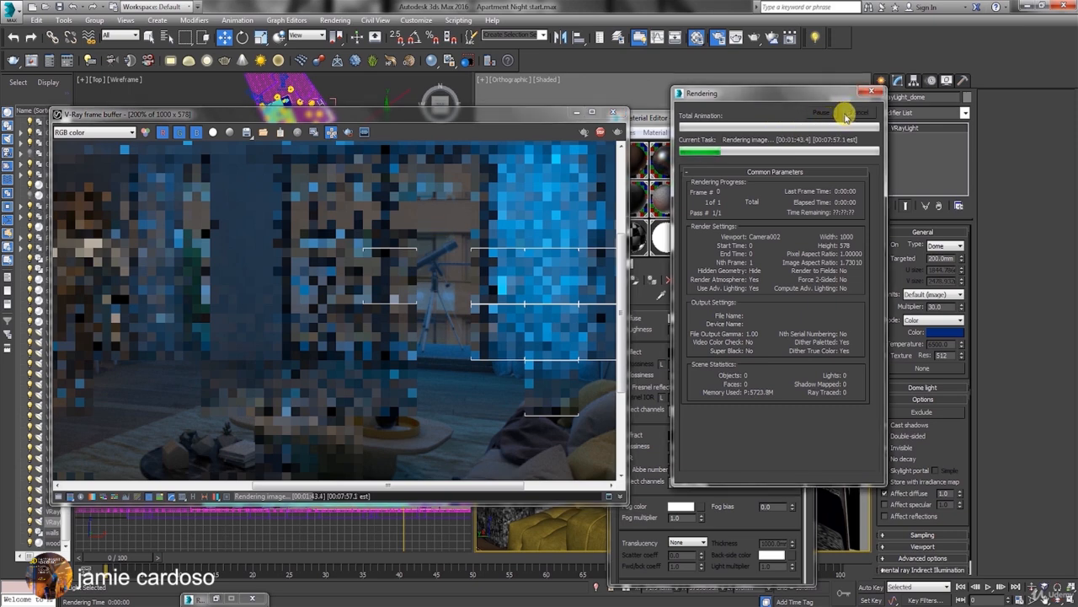
Step: Check which bitmap file the diffuse map of the Building outside material uses, keeping HighRiseNight0058_1_seamless_L
left_click_drag(477, 116, 447, 153)
left_click(772, 242)
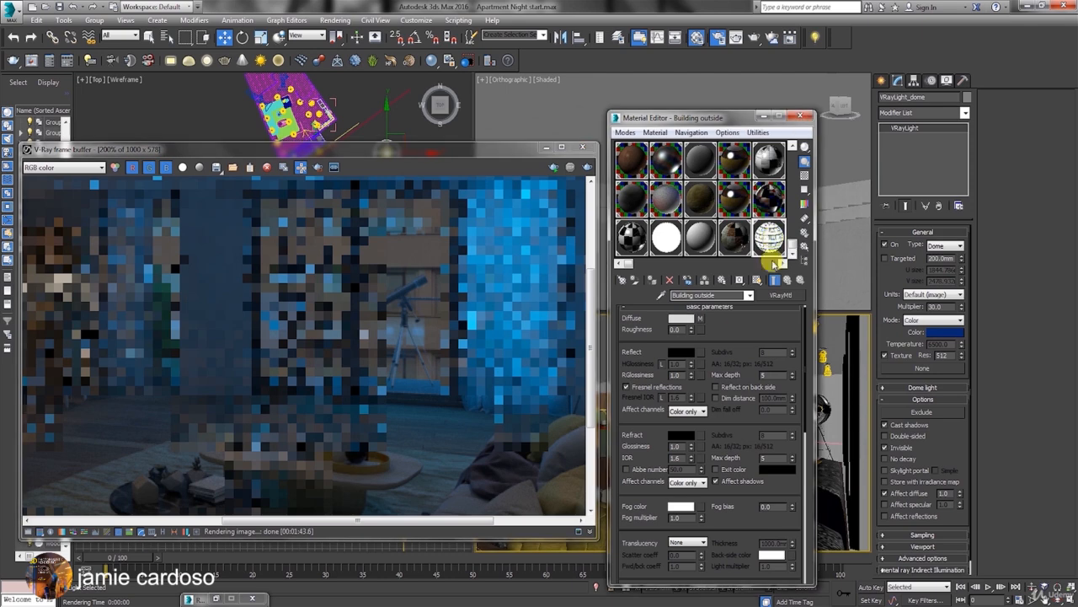
left_click(698, 319)
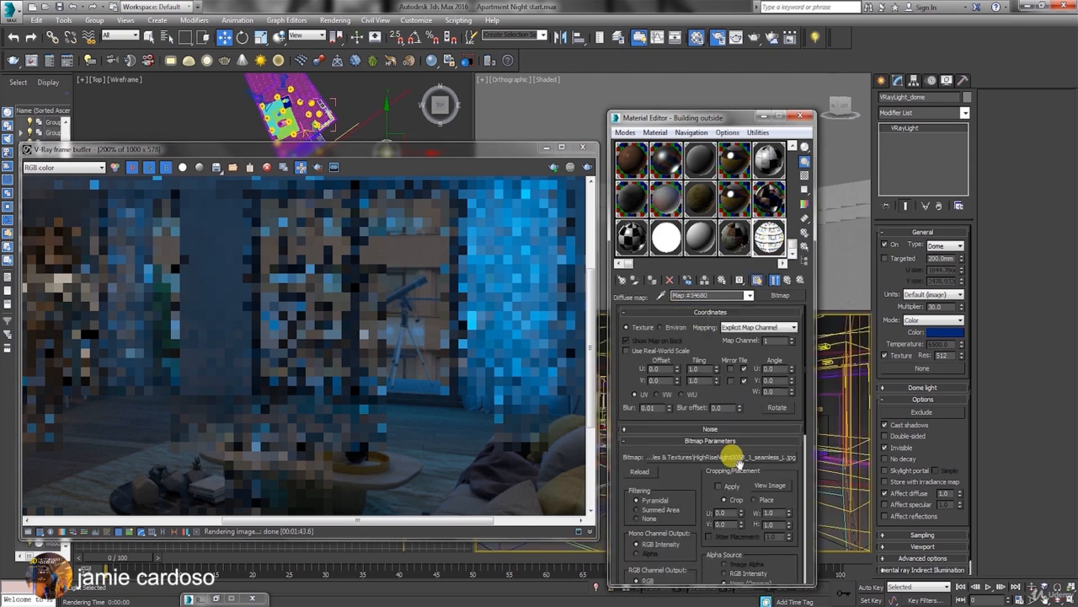
left_click(739, 457)
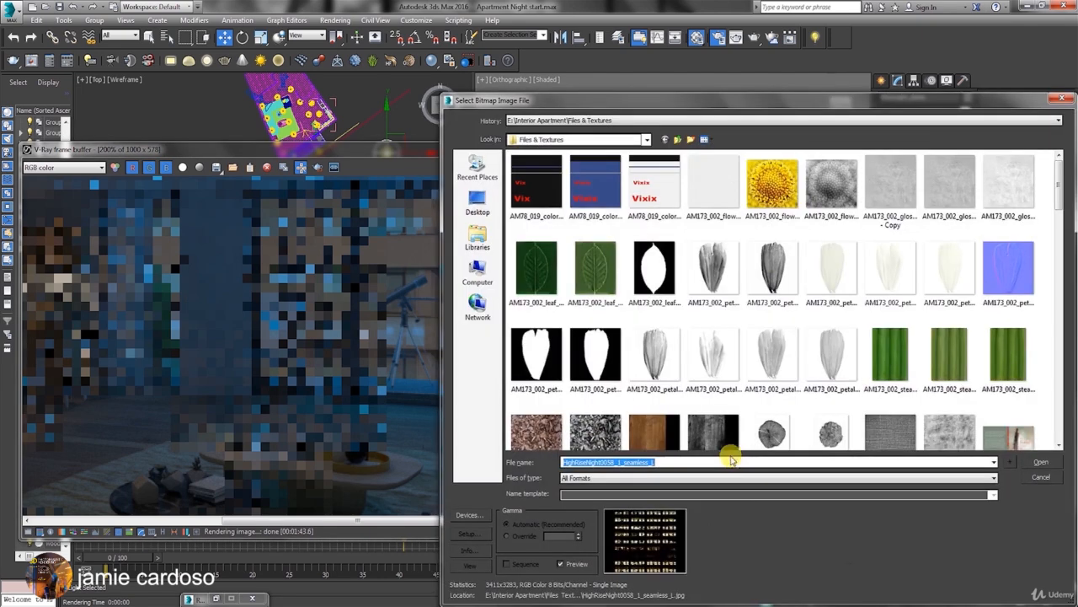
left_click(1041, 465)
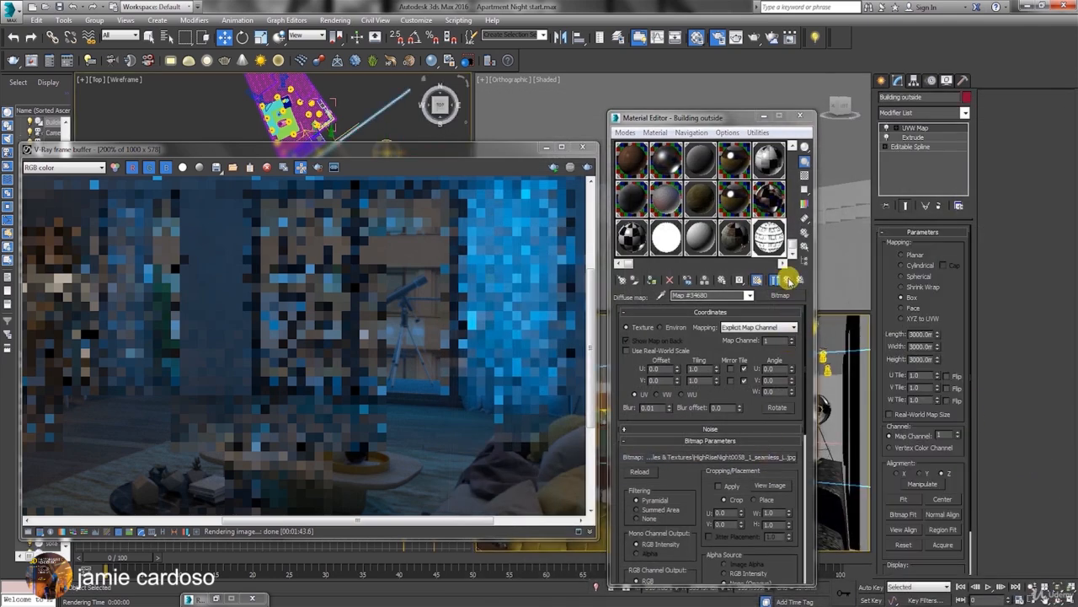
Step: Replace the Building outside material's self-illumination map with an instance of its diffuse map
left_click(789, 281)
left_click_drag(761, 495, 733, 501)
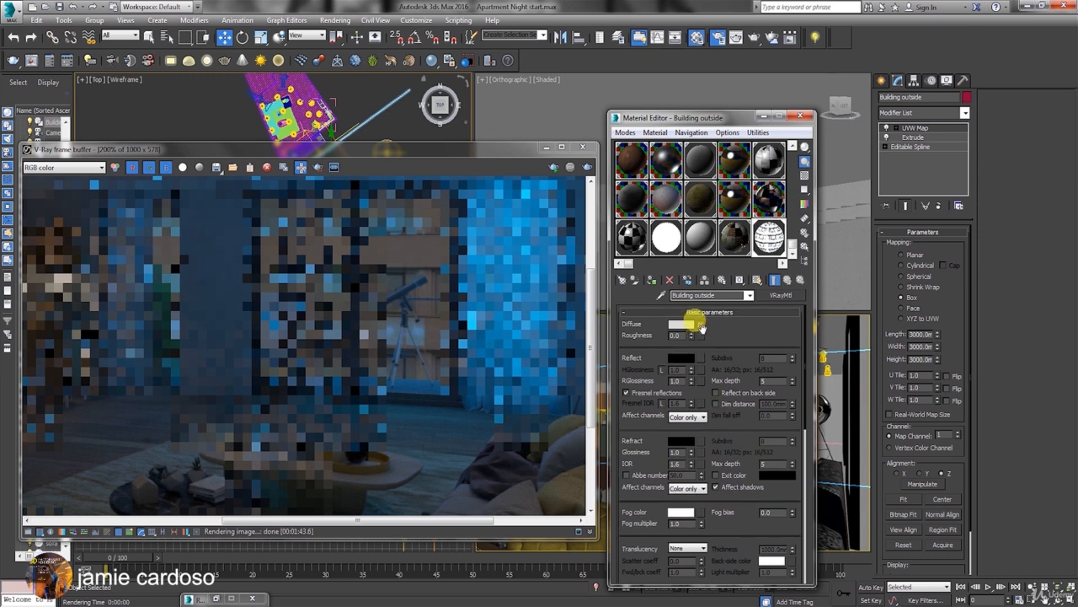
right_click(703, 330)
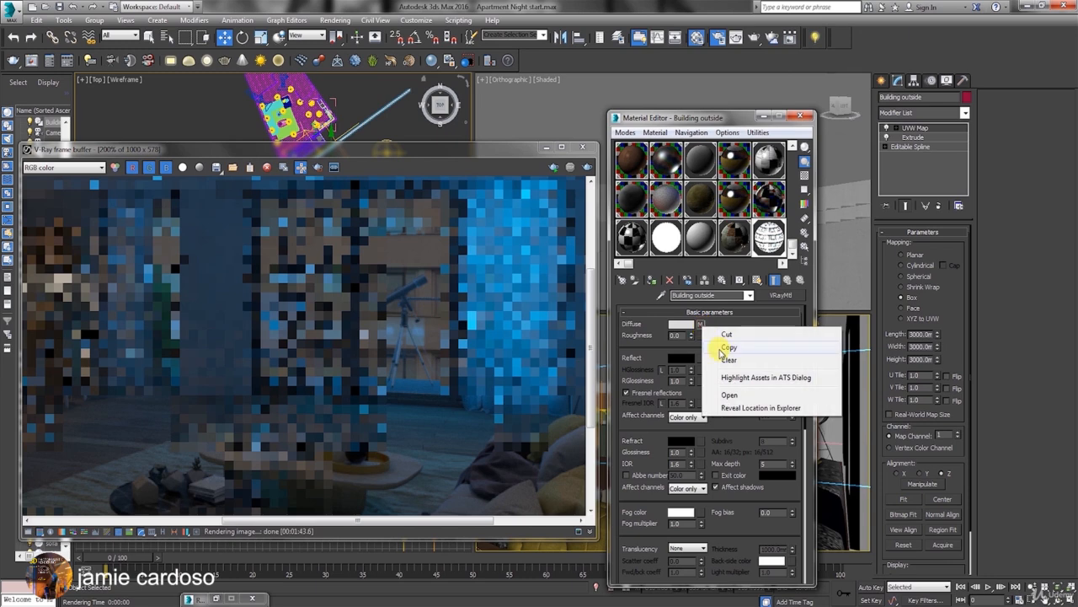
left_click(718, 347)
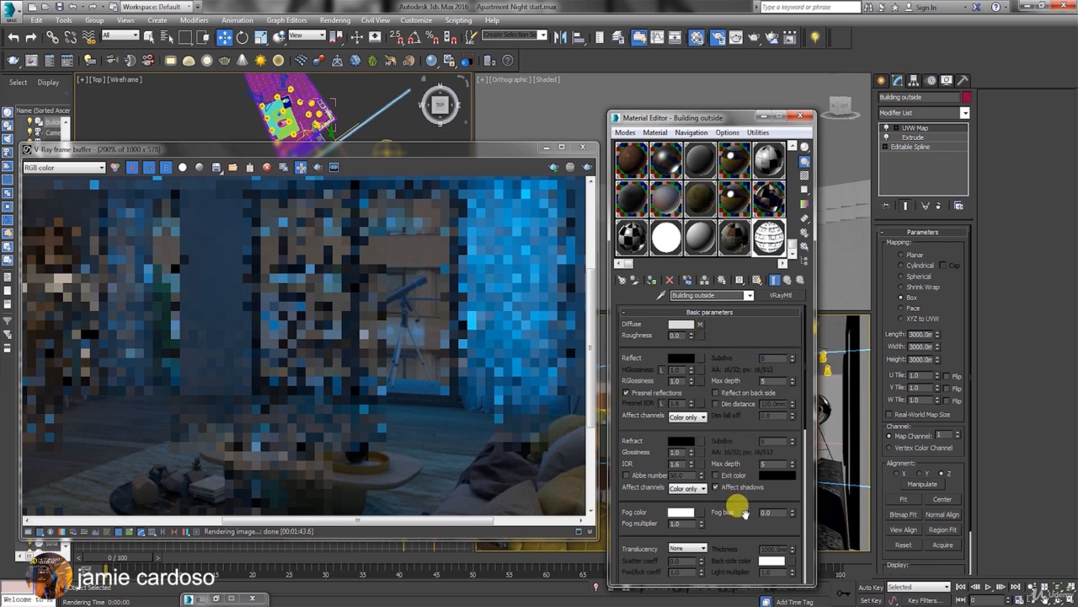
left_click_drag(744, 513, 730, 315)
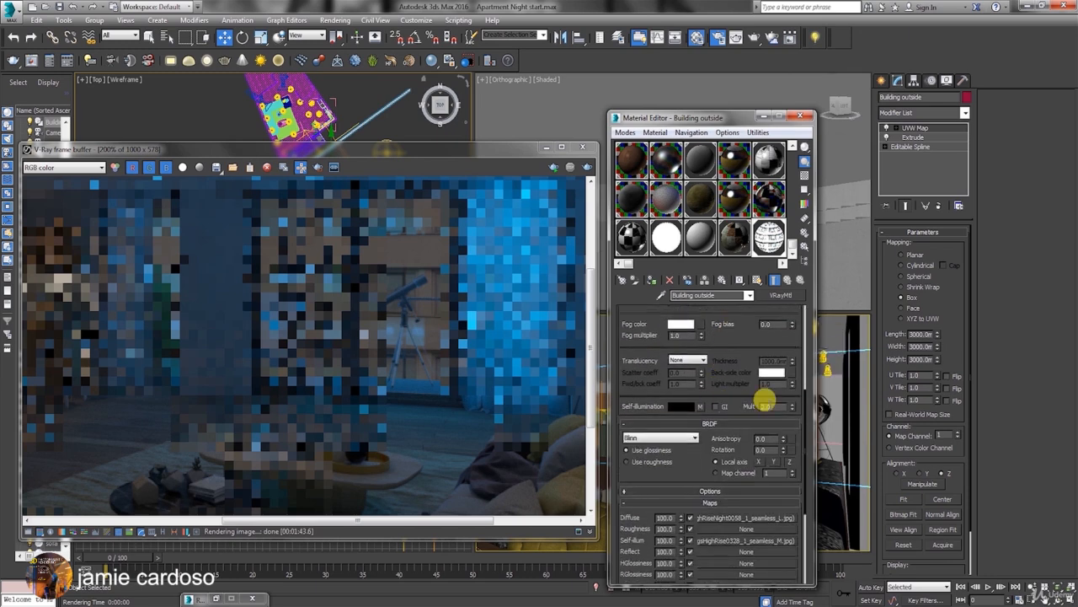
right_click(703, 406)
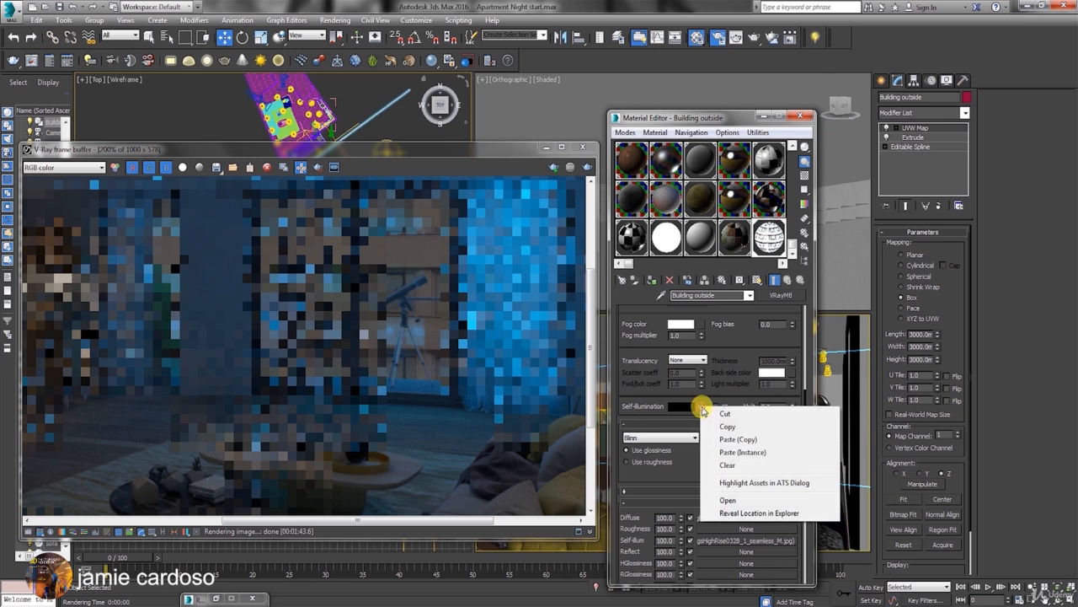
left_click(727, 465)
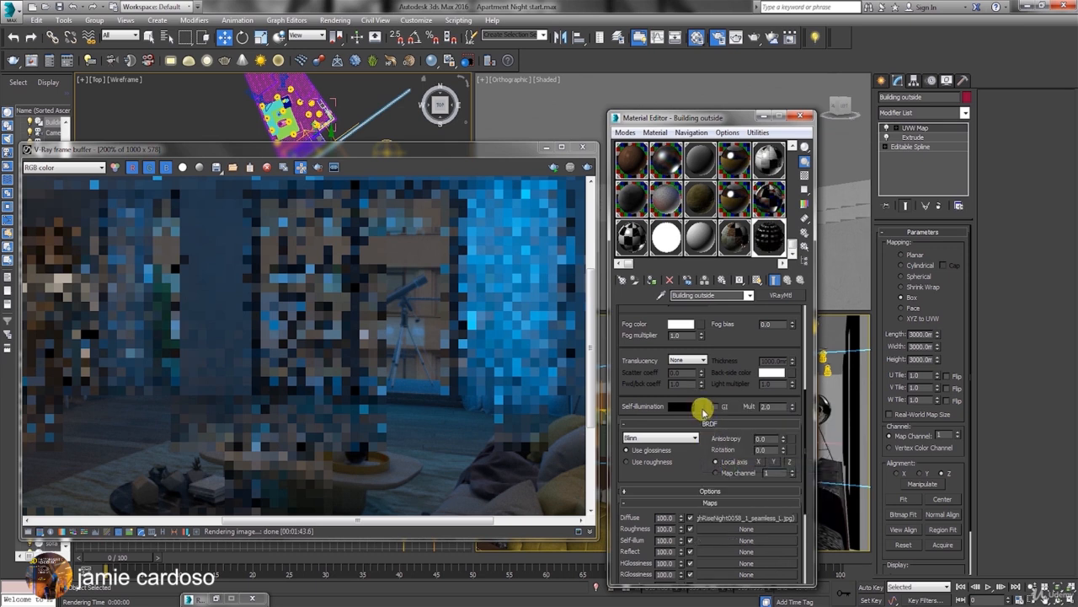
right_click(703, 408)
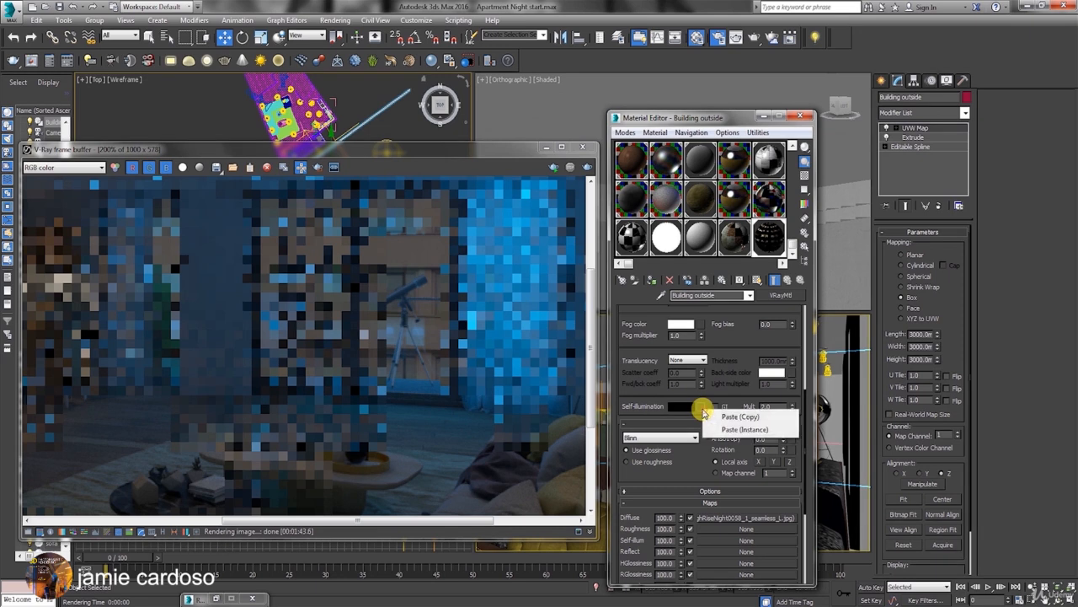
left_click(730, 429)
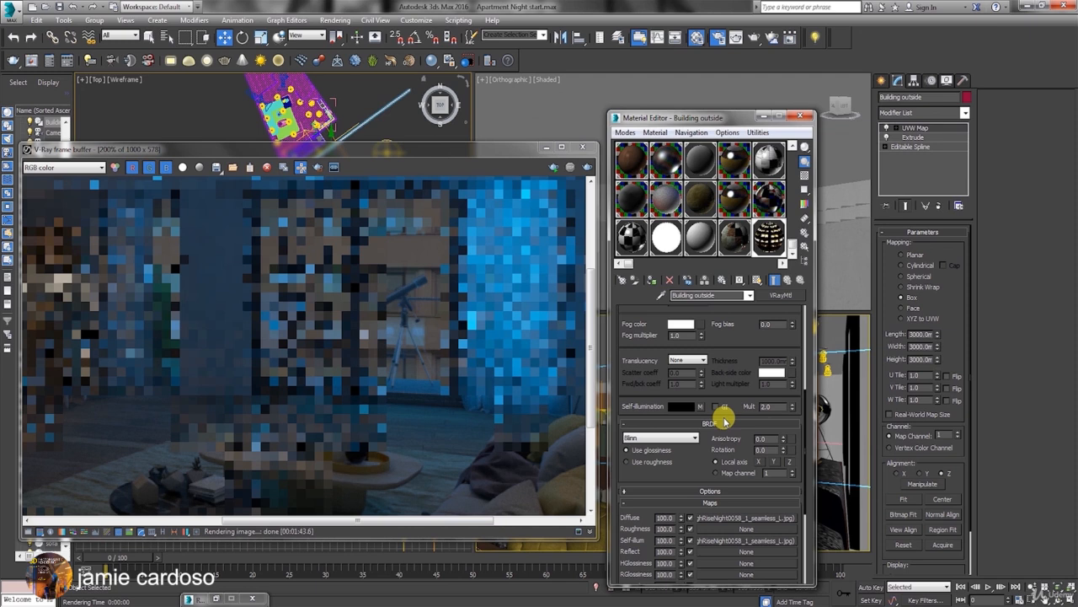
Step: Draw a VRayLight plane in the Top view near the balcony windows, half-length about 3037 mm and half-width about 194 mm
left_click(477, 355)
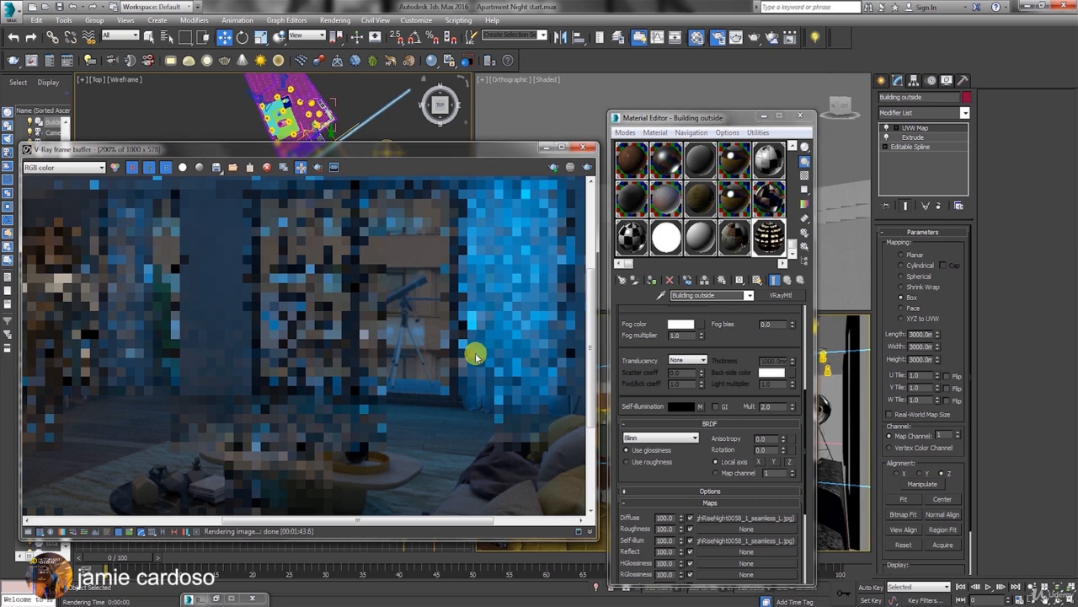
scroll(476, 357, "down", 2)
left_click_drag(312, 151, 490, 120)
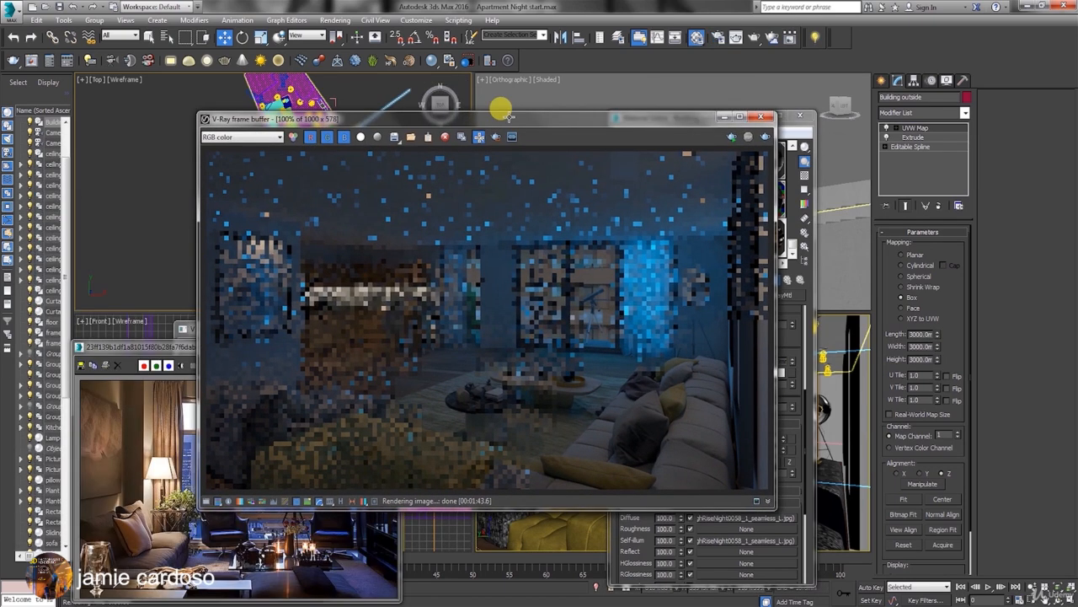
left_click_drag(505, 117, 515, 238)
scroll(379, 154, "up", 3)
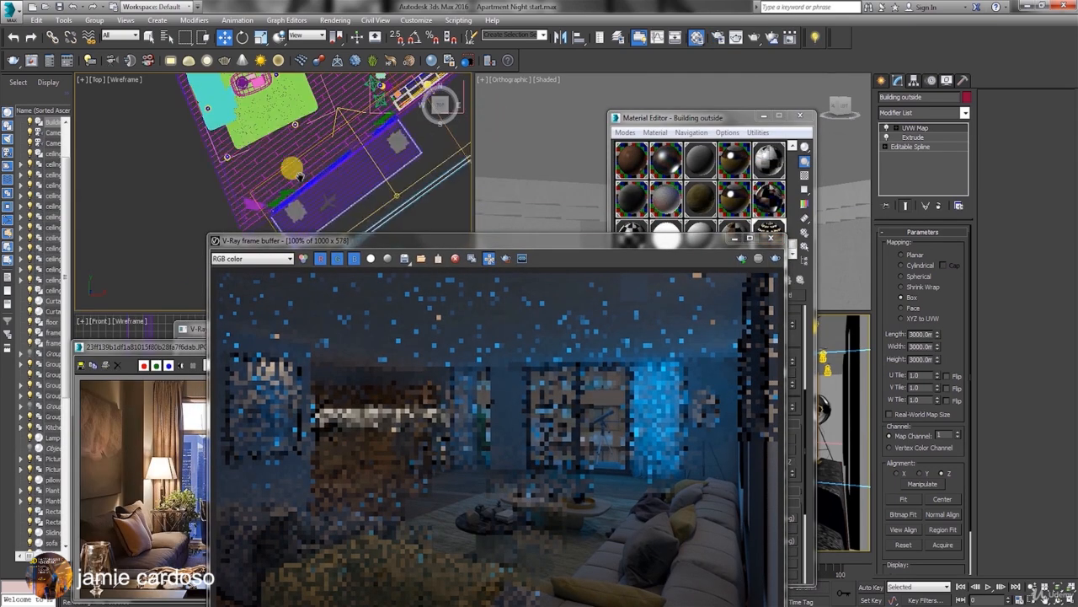
middle_click_drag(298, 174, 290, 135)
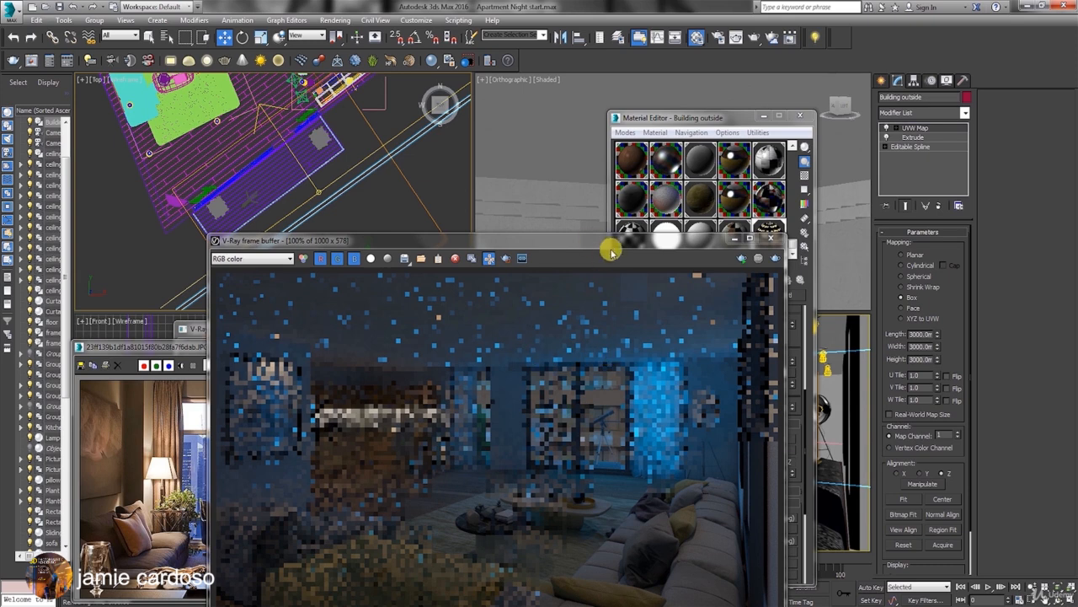
left_click_drag(612, 243, 525, 310)
left_click_drag(690, 118, 705, 141)
left_click(881, 80)
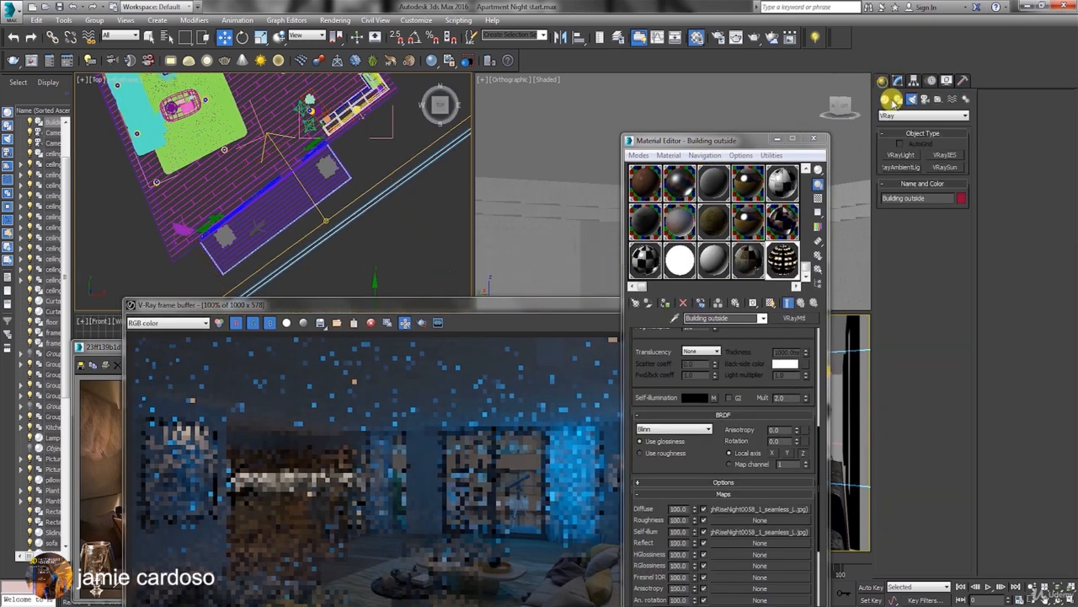
left_click(905, 155)
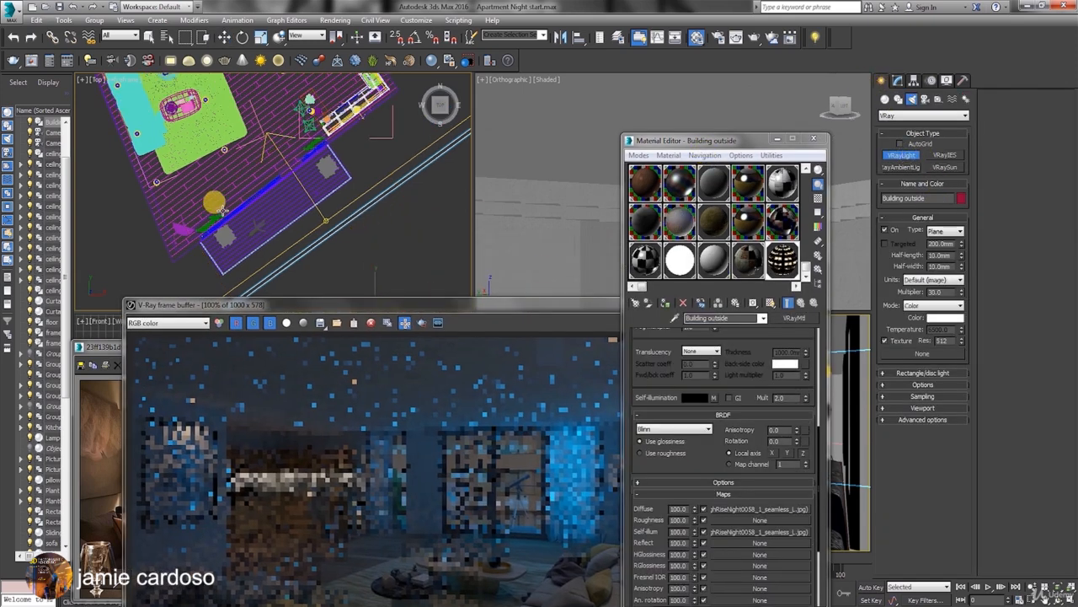
left_click_drag(203, 232, 362, 218)
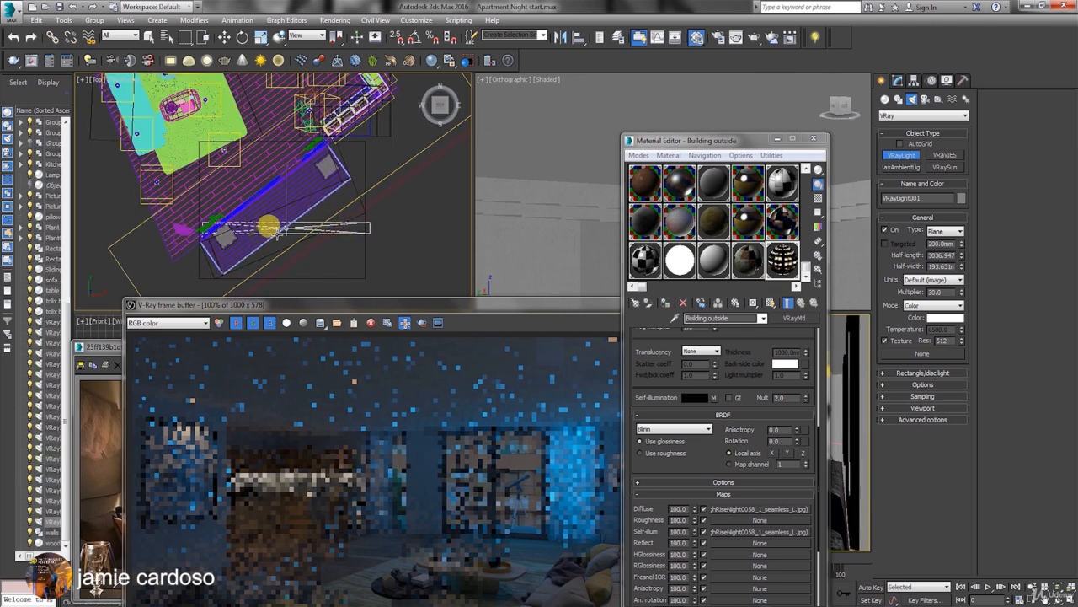
right_click(269, 217)
Step: Rotate the new plane light with angle snap on until it parallels the slanted window wall, and place it along the windows
right_click(280, 222)
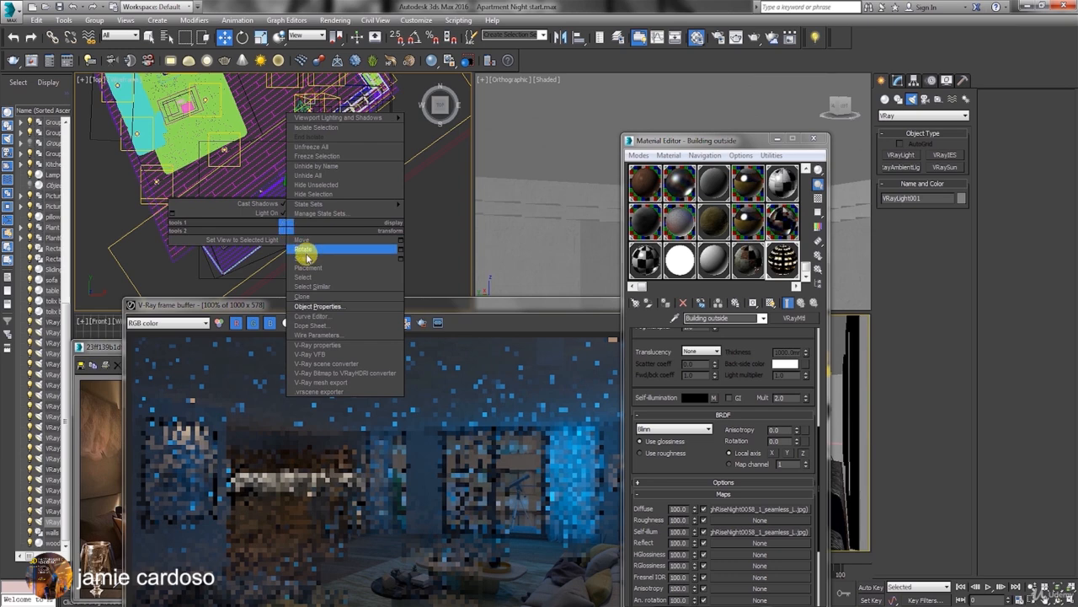
left_click(307, 244)
left_click(416, 38)
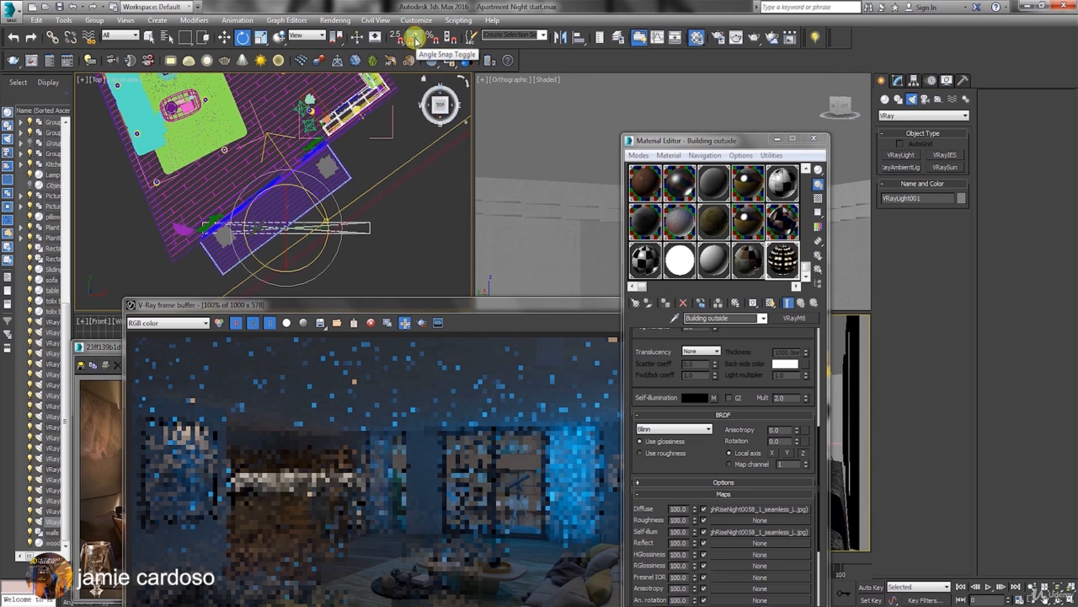
left_click_drag(317, 203, 287, 174)
key("w")
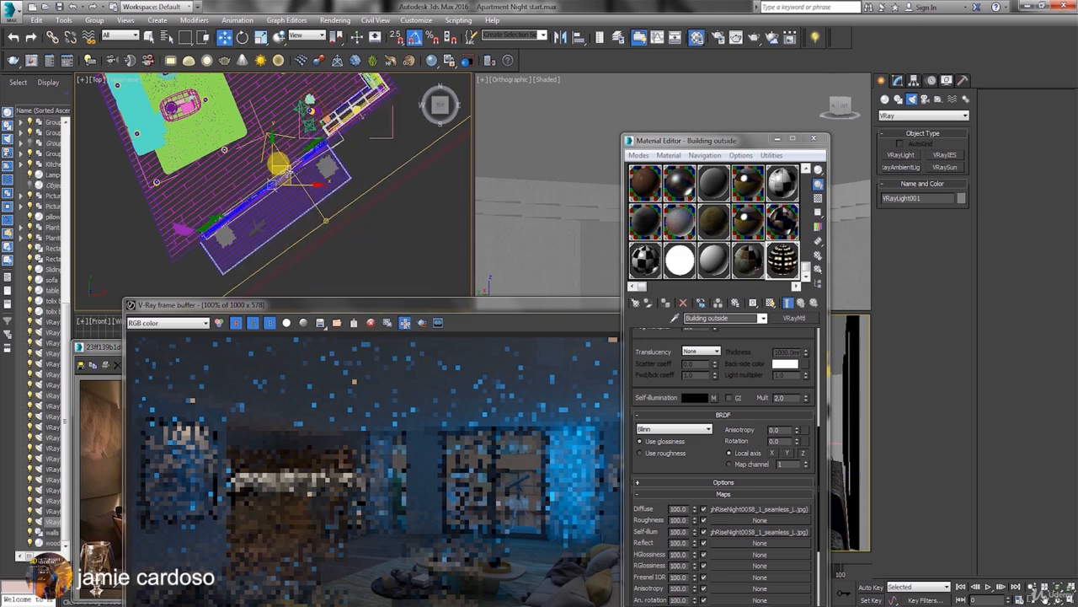
Step: Maximize the Top view and rename the new plane light VRayLight_ ceiling wash
key("alt+w")
middle_click_drag(487, 165, 428, 126)
left_click_drag(699, 141, 859, 202)
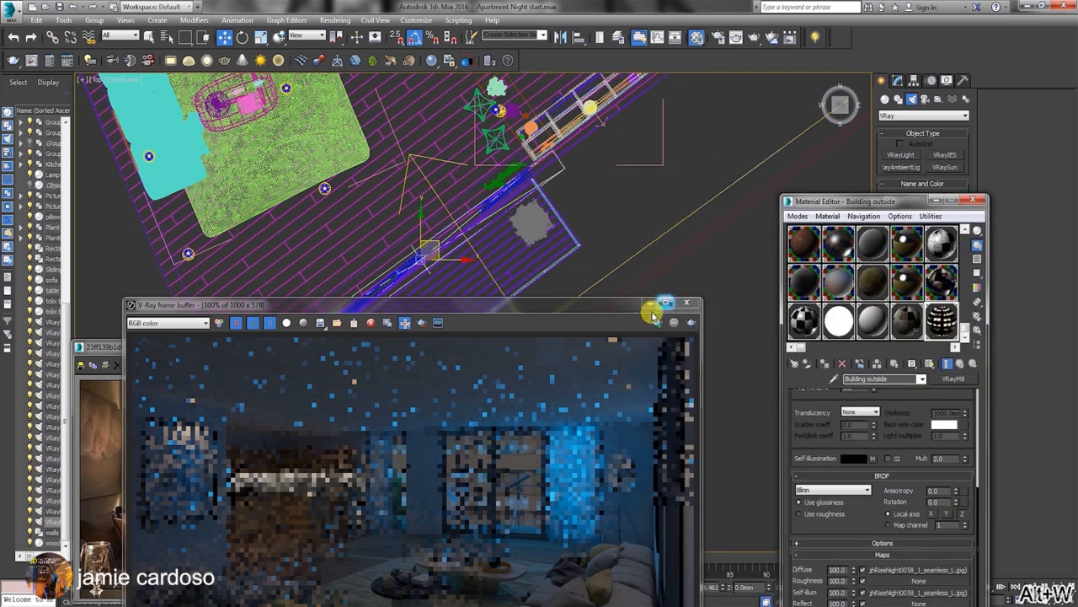
left_click(652, 303)
middle_click_drag(410, 245, 464, 169)
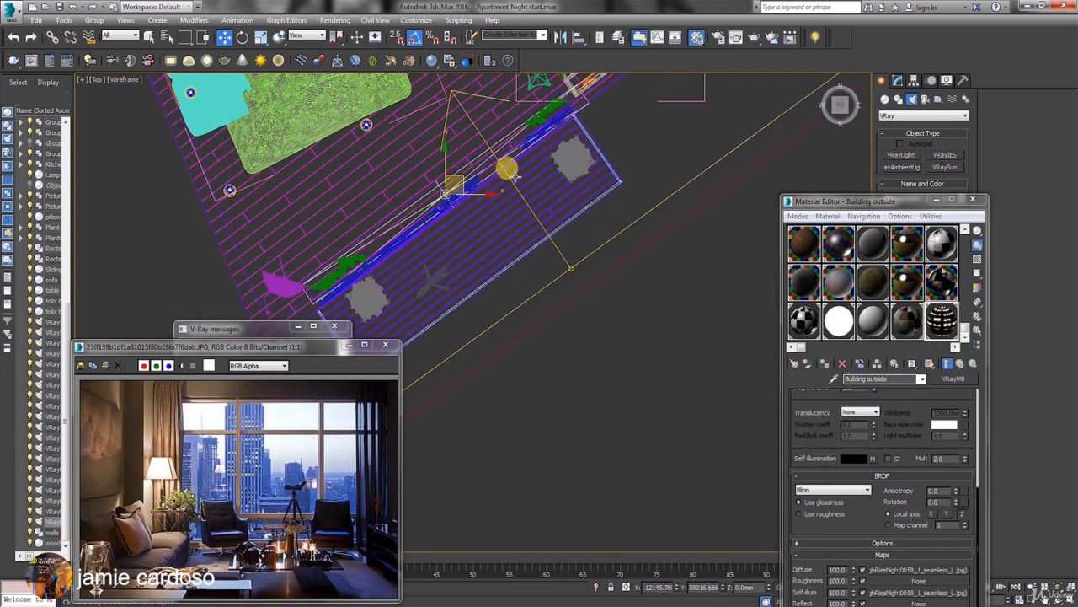
left_click_drag(913, 201, 859, 380)
left_click_drag(914, 198, 933, 198)
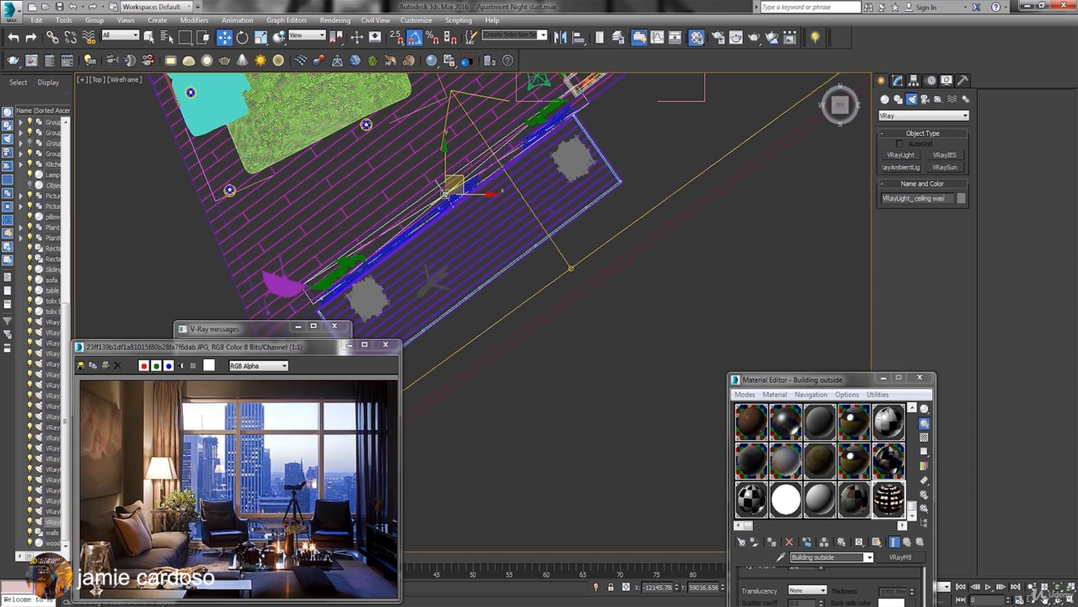
Step: Make the ceiling wash light invisible in its V-Ray light options
middle_click_drag(868, 86, 894, 81)
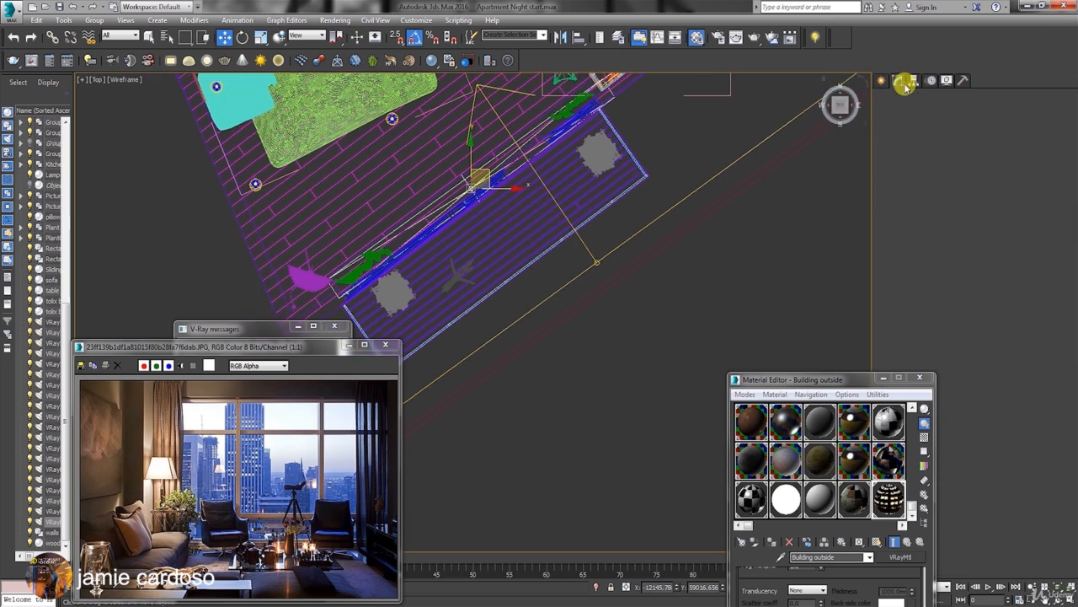
left_click(898, 80)
left_click_drag(856, 387, 735, 430)
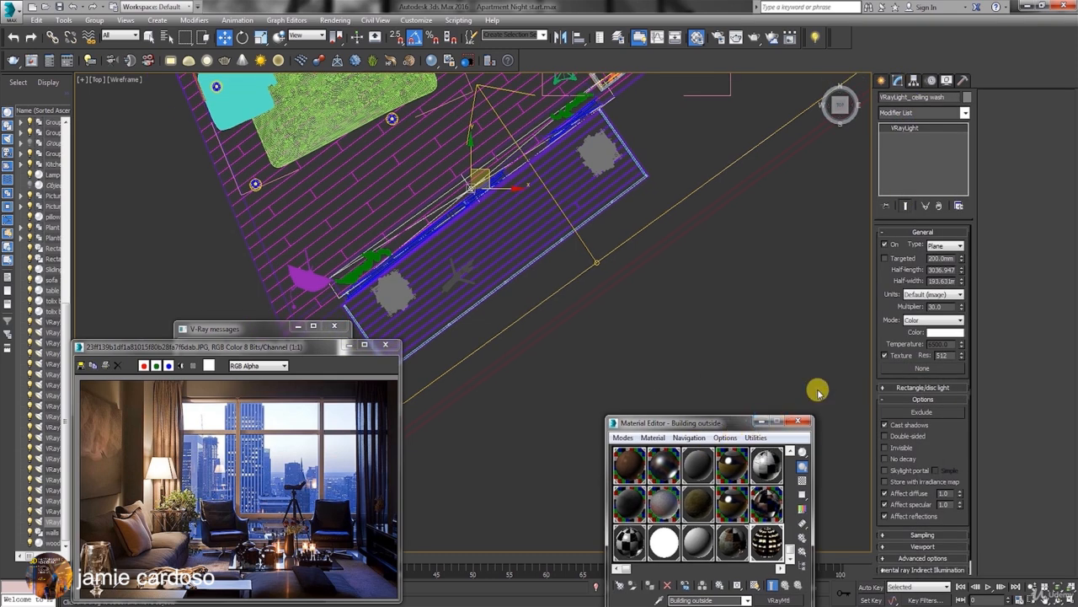
left_click(884, 446)
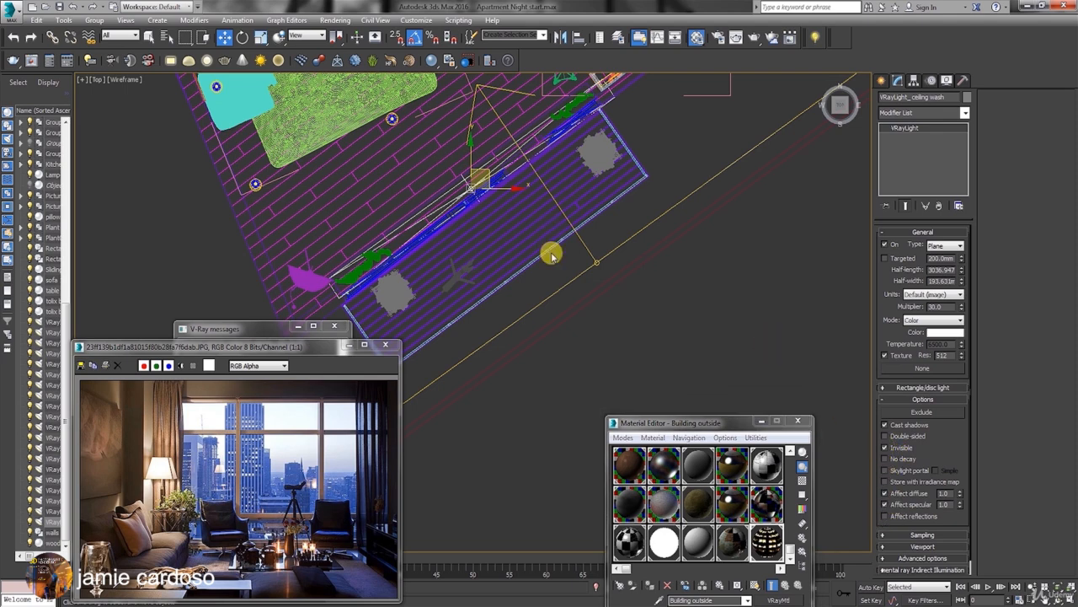
Step: Raise the ceiling wash light in the Front view to just beneath the ceiling above the windows
middle_click_drag(551, 250, 576, 275)
left_click(907, 516)
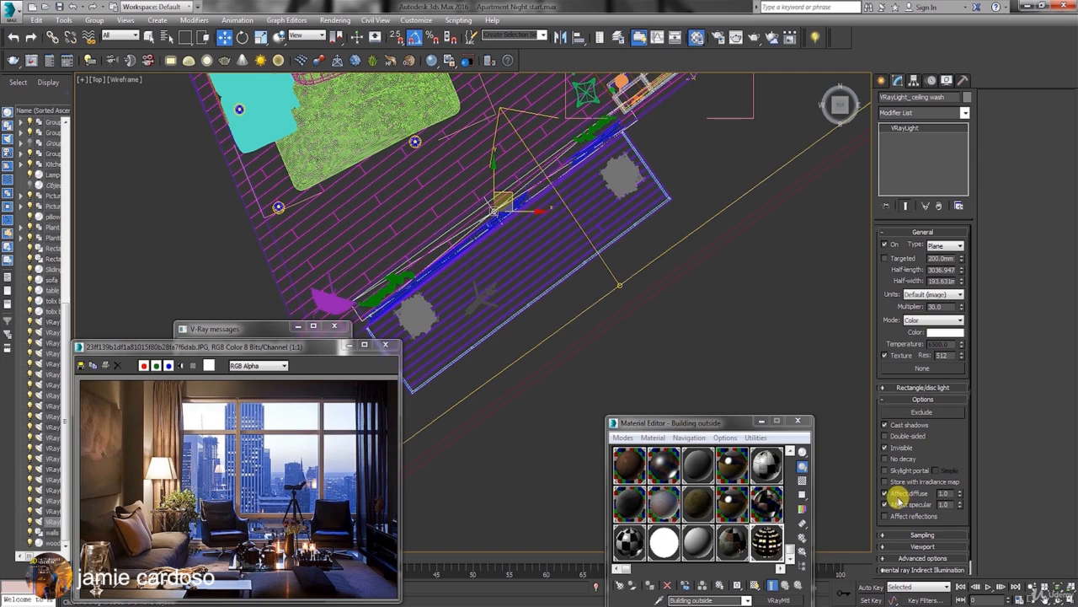
scroll(489, 209, "up", 2)
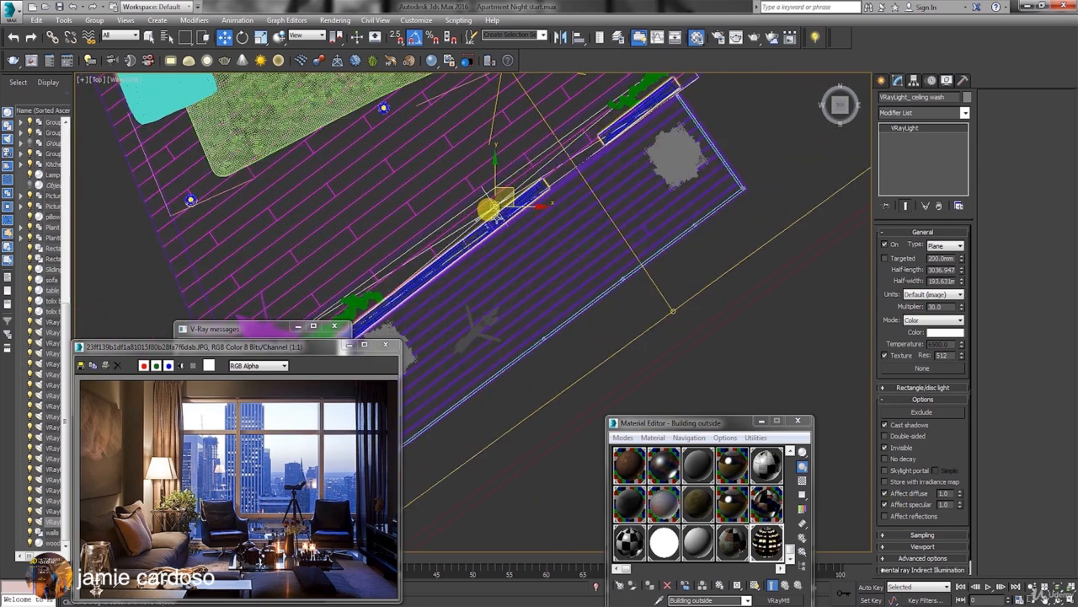
key("f")
scroll(497, 214, "down", 8)
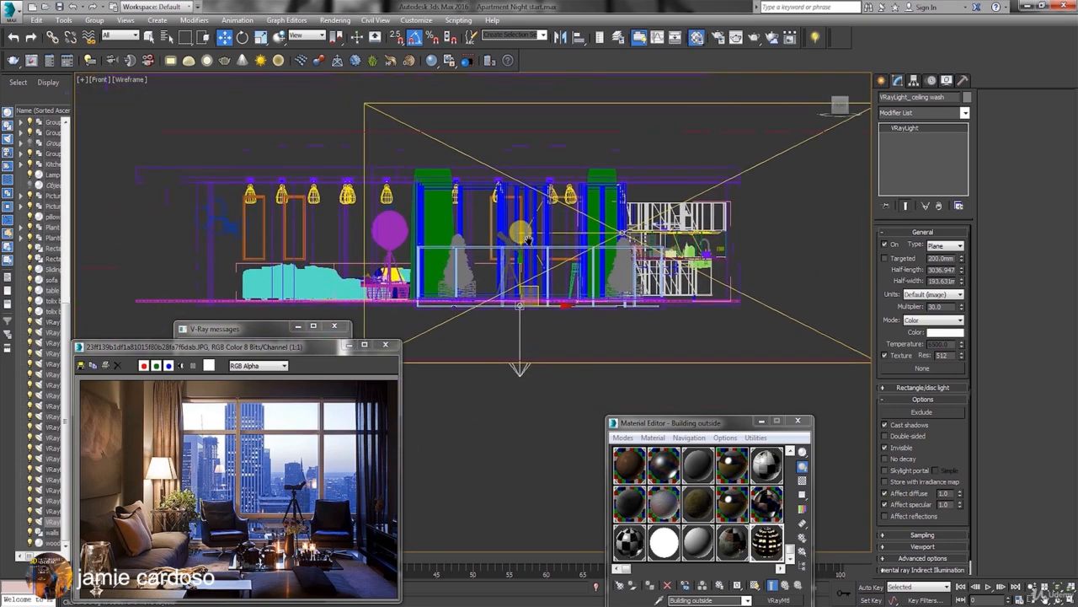
middle_click_drag(528, 239, 533, 262)
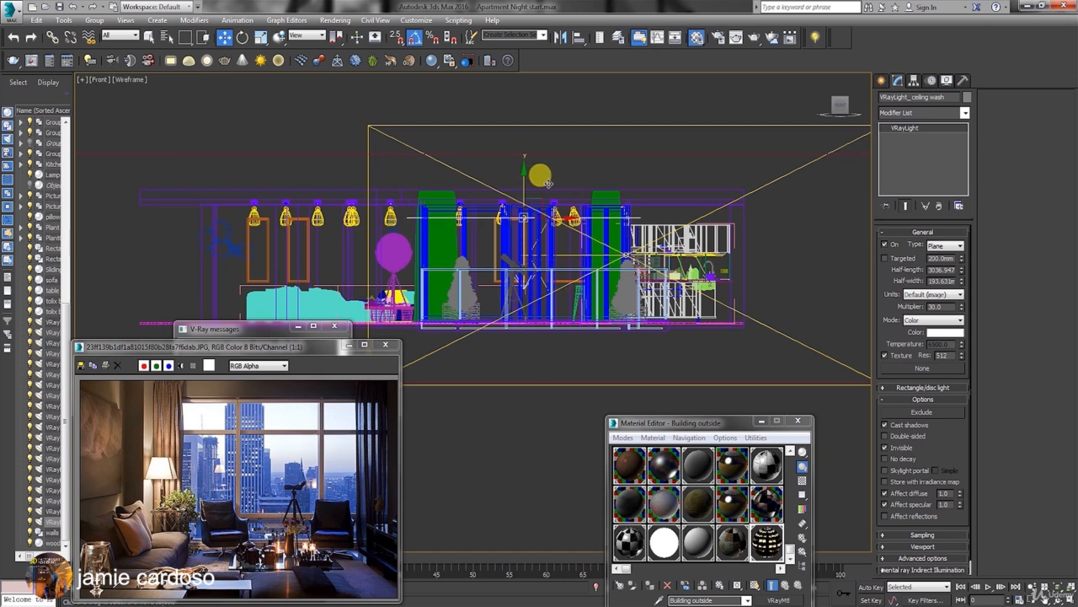
scroll(537, 196, "up", 4)
left_click_drag(515, 210, 515, 180)
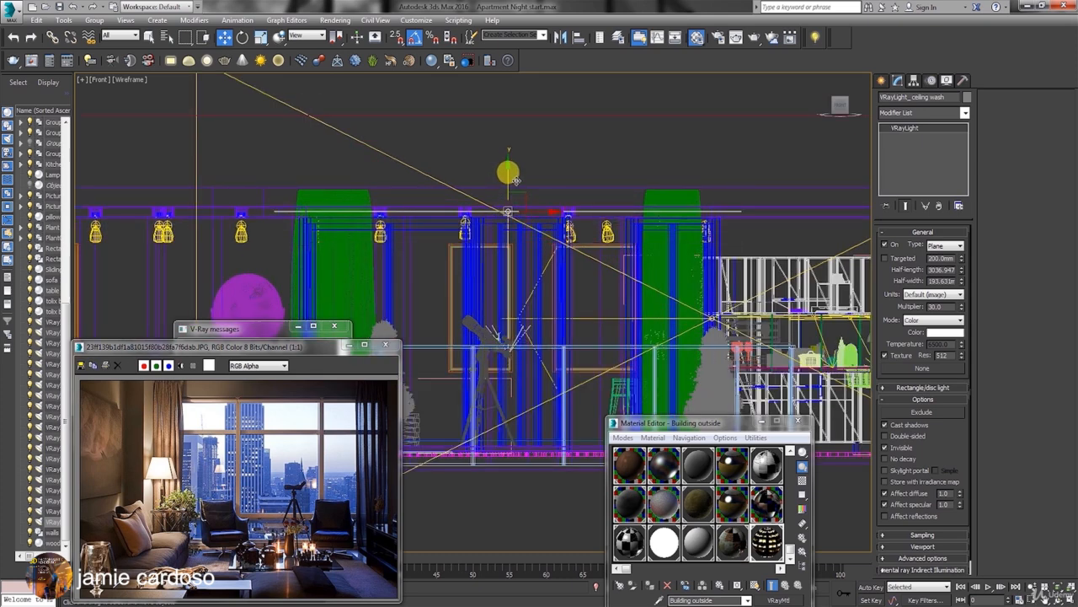
Step: Restore the four-viewport layout and rotate the ceiling wash light in the Top view using the Local coordinate system
left_click(1060, 594)
left_click_drag(737, 427, 686, 481)
middle_click_drag(275, 153, 304, 165)
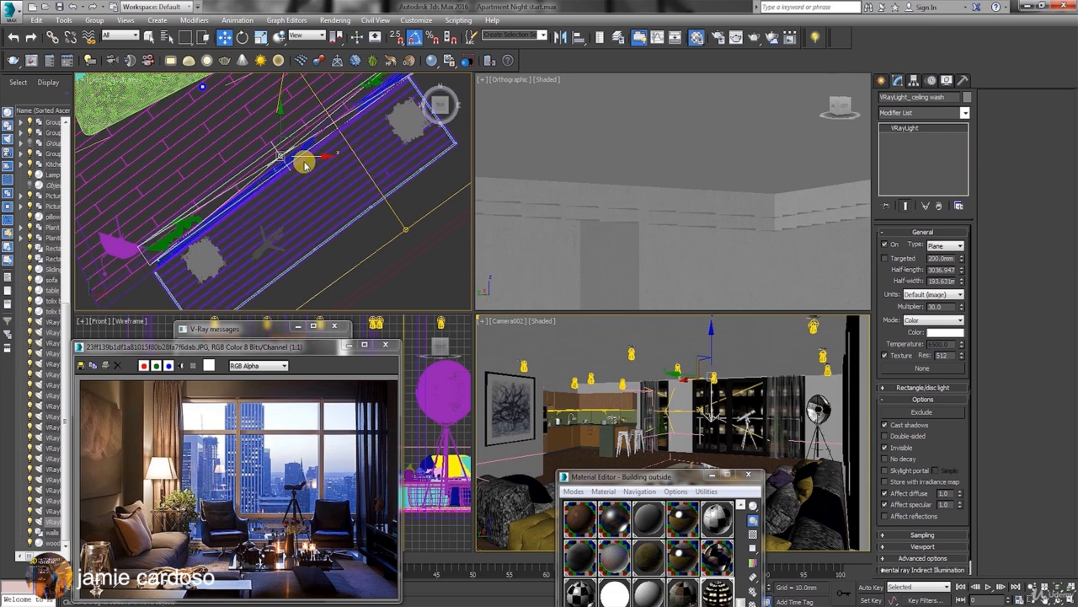
left_click(242, 37)
left_click(308, 37)
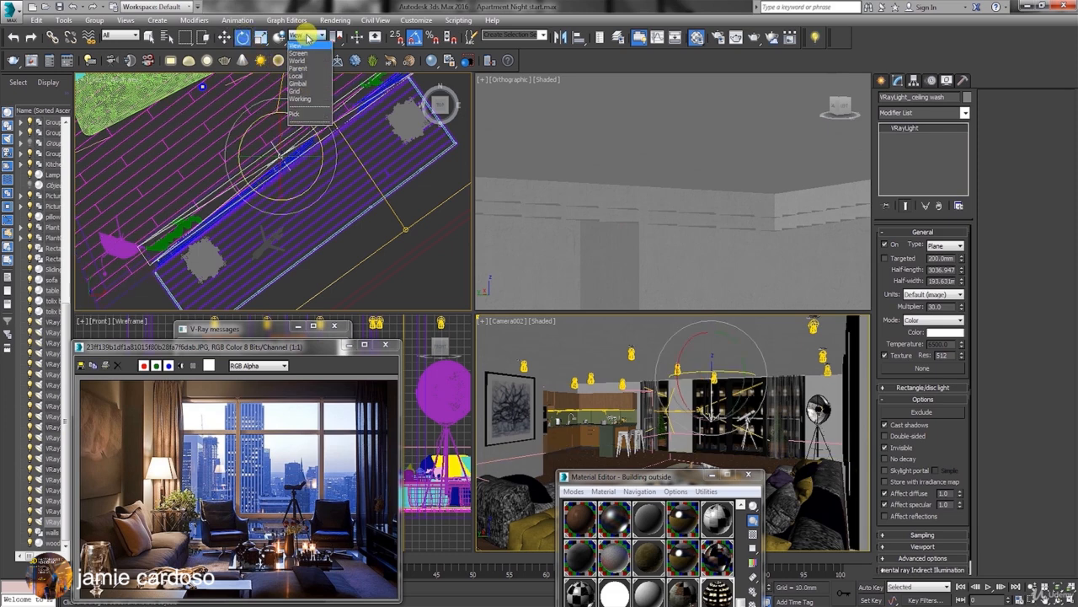
left_click(299, 55)
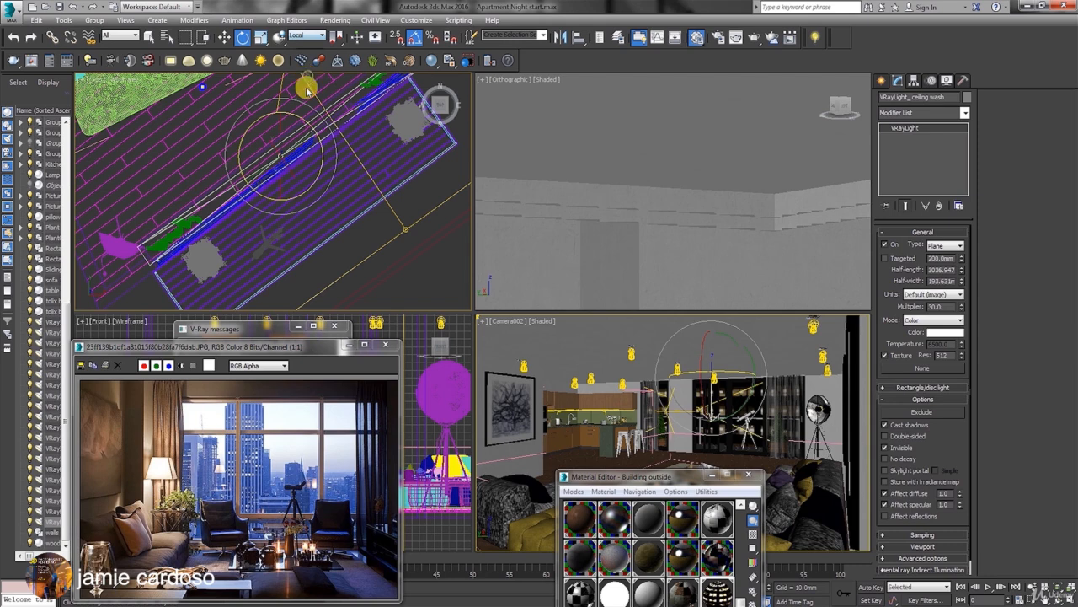
left_click_drag(284, 169, 278, 156)
Step: Start a test render of the Camera002 view and place the V-Ray frame buffer beside the reference photo
left_click(882, 80)
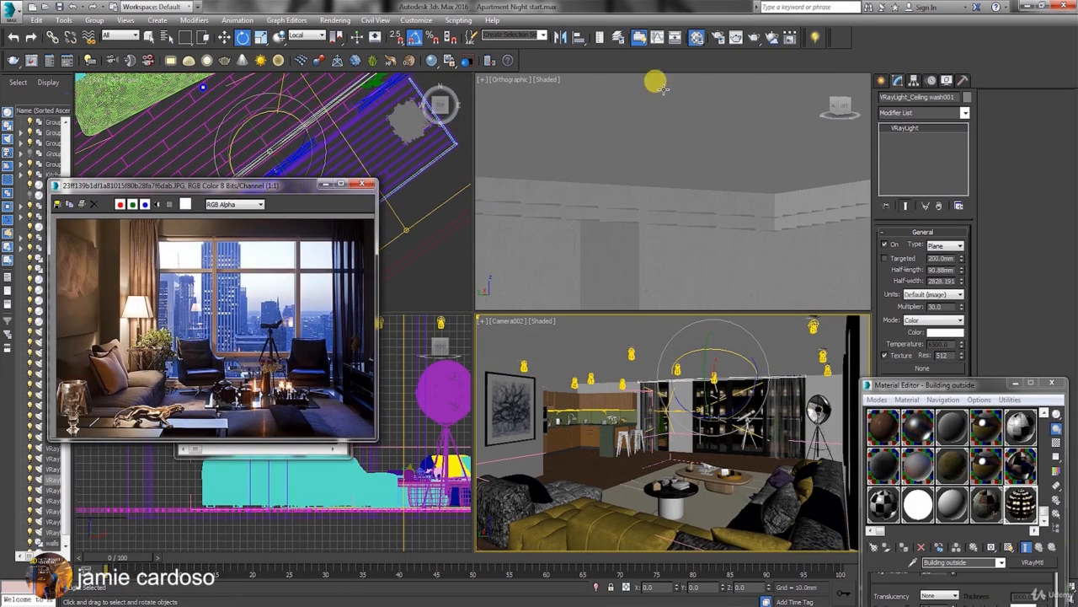
left_click(736, 38)
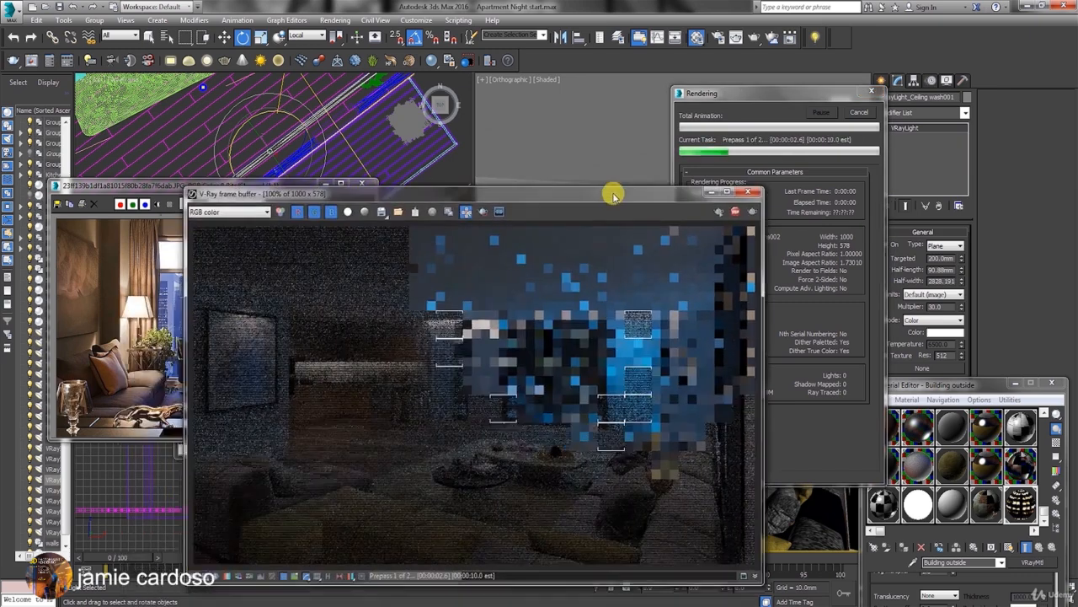
left_click_drag(614, 192, 796, 180)
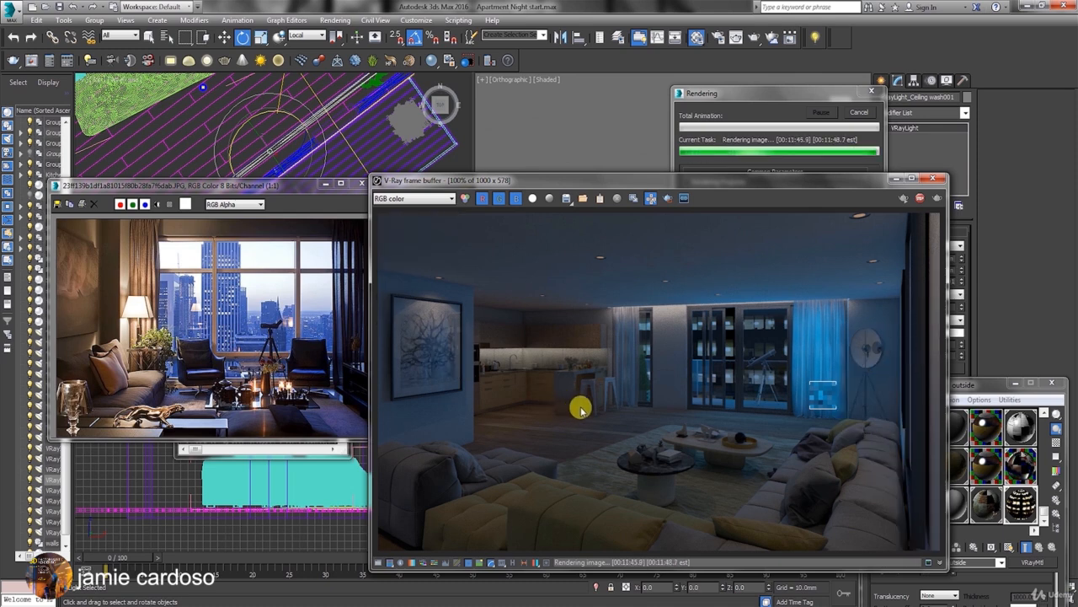
Step: Examine the VRayLight_window #29 element and the following VRayIES light elements one by one in the frame buffer
left_click(432, 202)
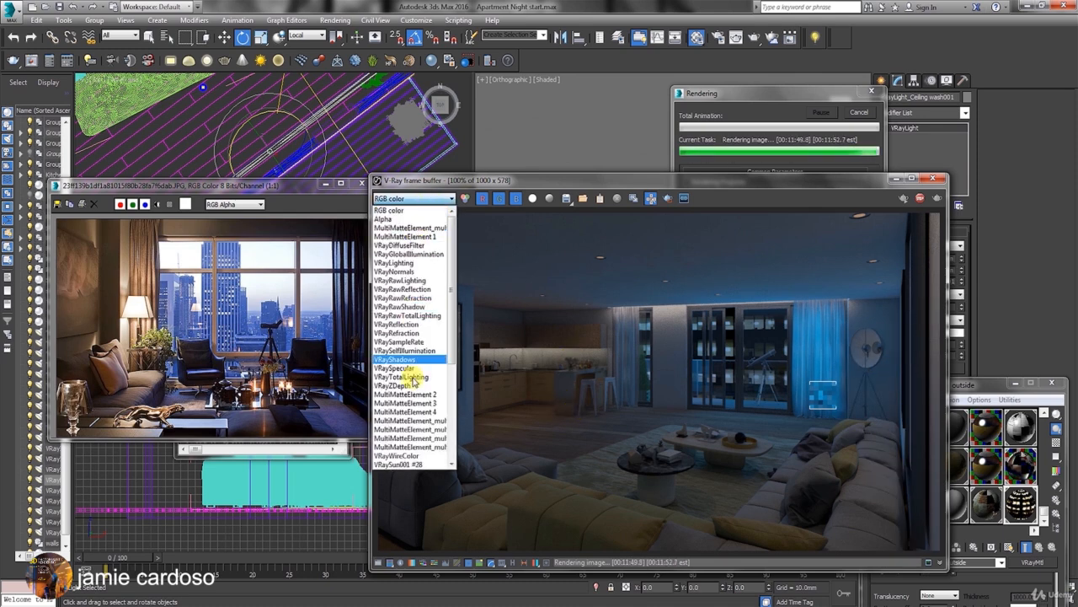
scroll(417, 396, "down", 5)
left_click(408, 329)
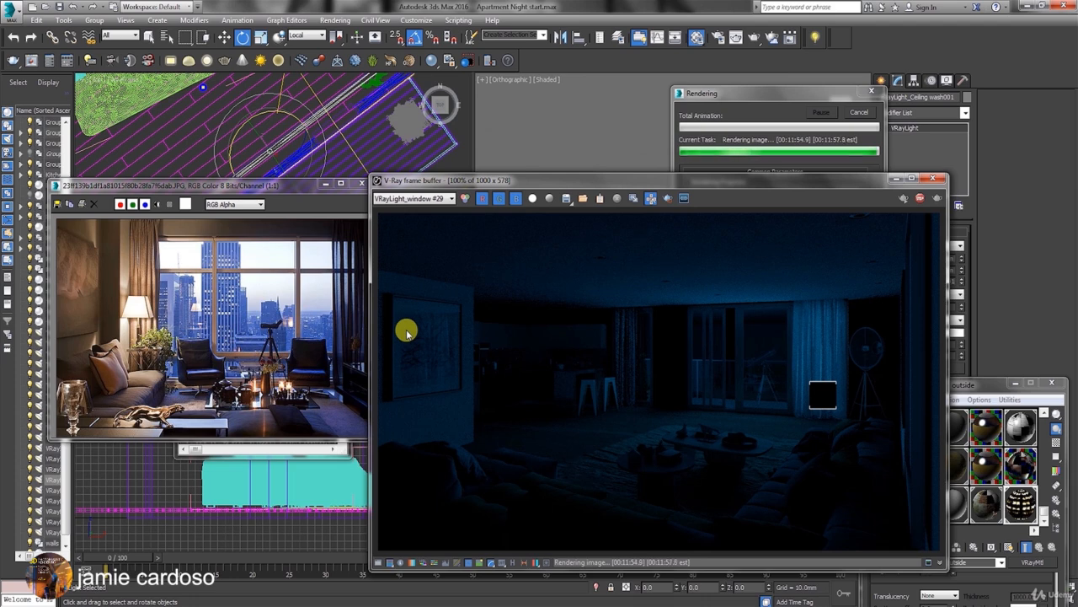
key("Down")
key("Down")
key("Down")
key("Down")
key("Down")
key("Down")
key("Down")
key("Down")
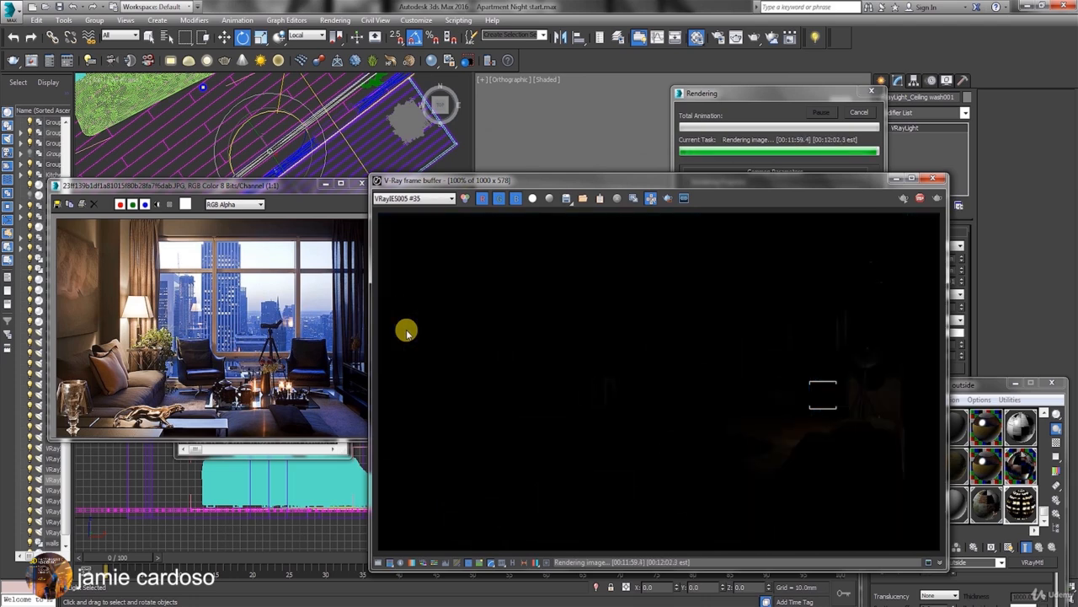
key("Down")
key("Down")
Step: Check another VRayIES light element in the frame buffer and return the display to RGB color
left_click(413, 199)
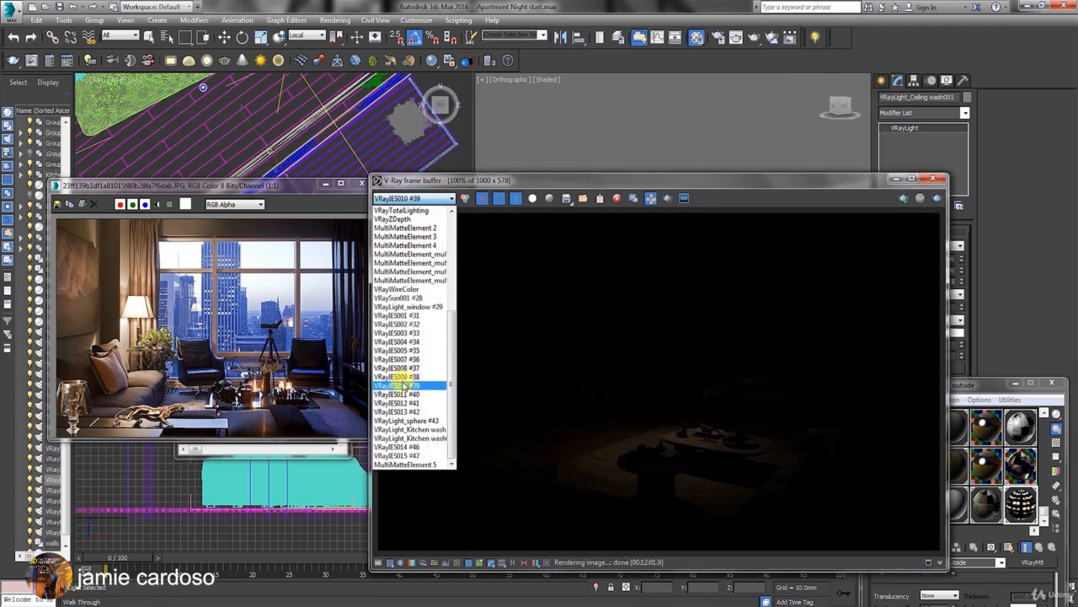
left_click(403, 368)
left_click(413, 199)
left_click(412, 324)
key("Home")
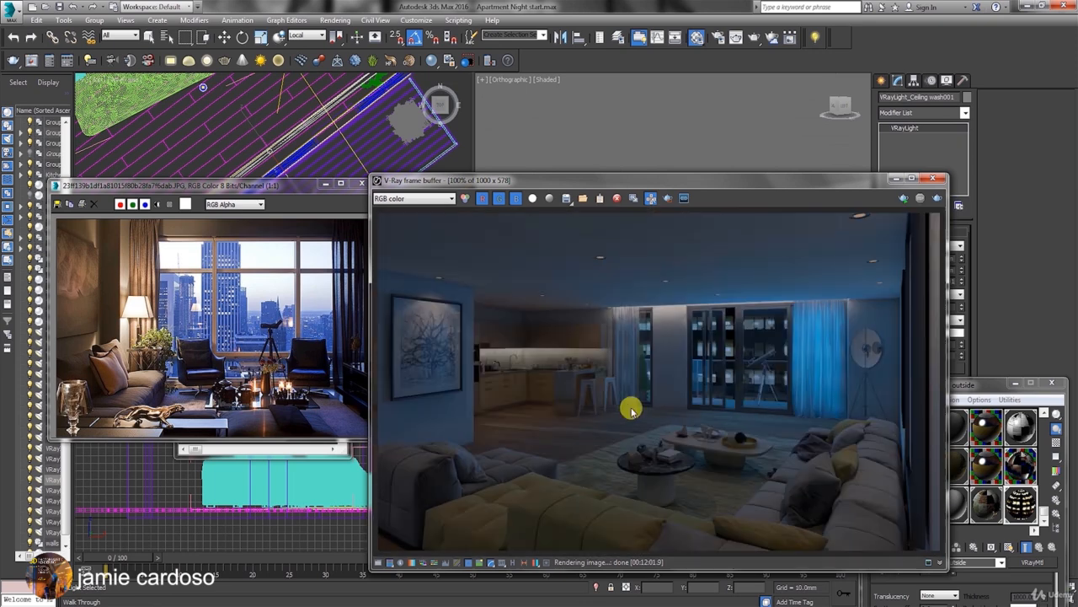
Step: View the VRayLight_window #29 and VRaySpecular elements in the frame buffer and switch back to RGB color
left_click(408, 200)
scroll(408, 212, "down", 7)
left_click(410, 306)
left_click(406, 200)
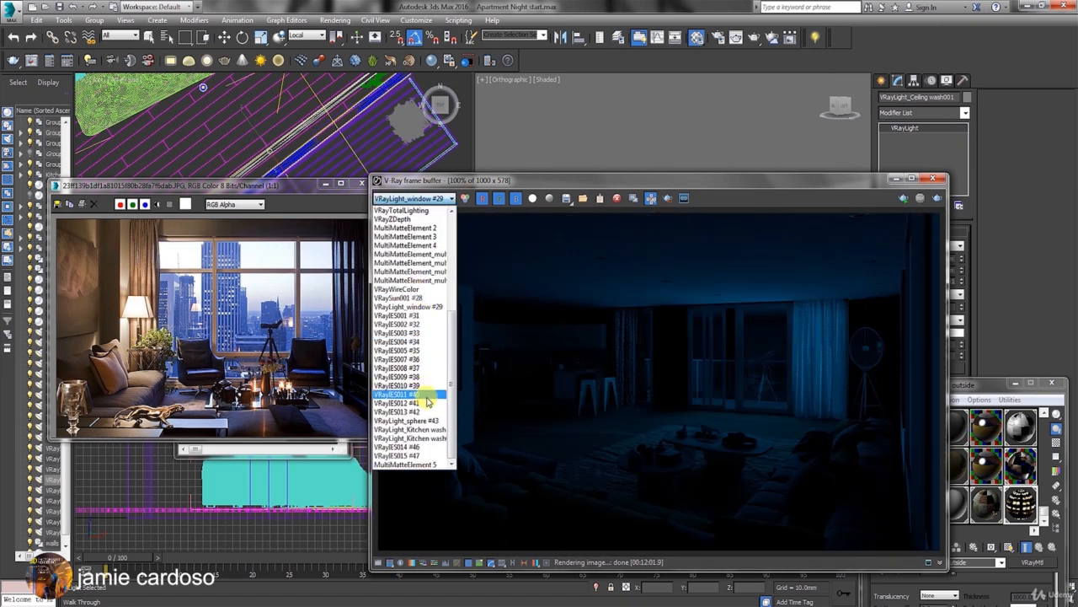
scroll(421, 383, "up", 3)
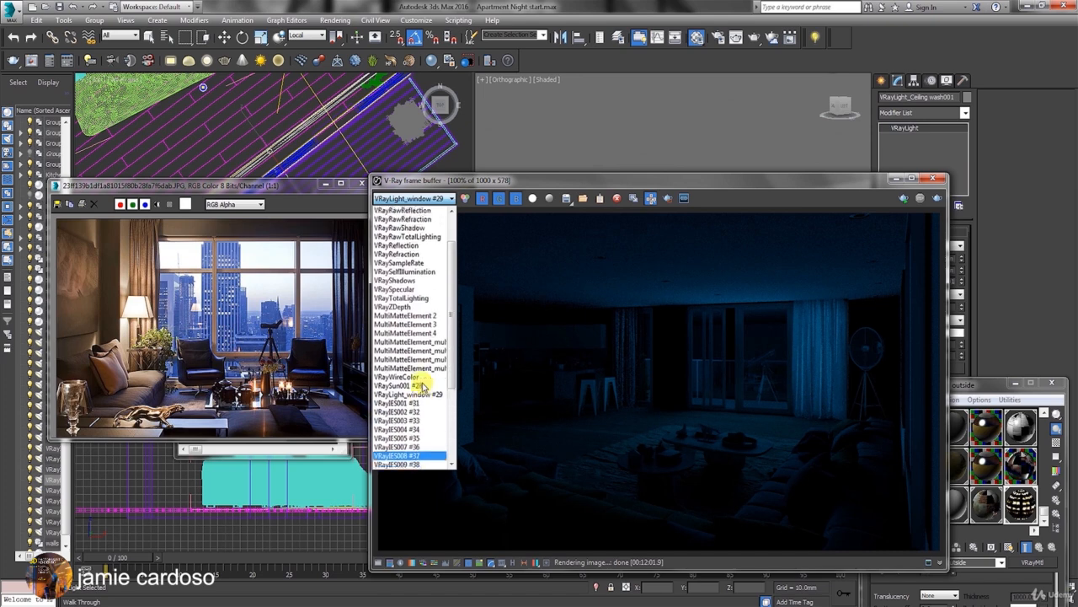
scroll(415, 326, "up", 1)
left_click(414, 326)
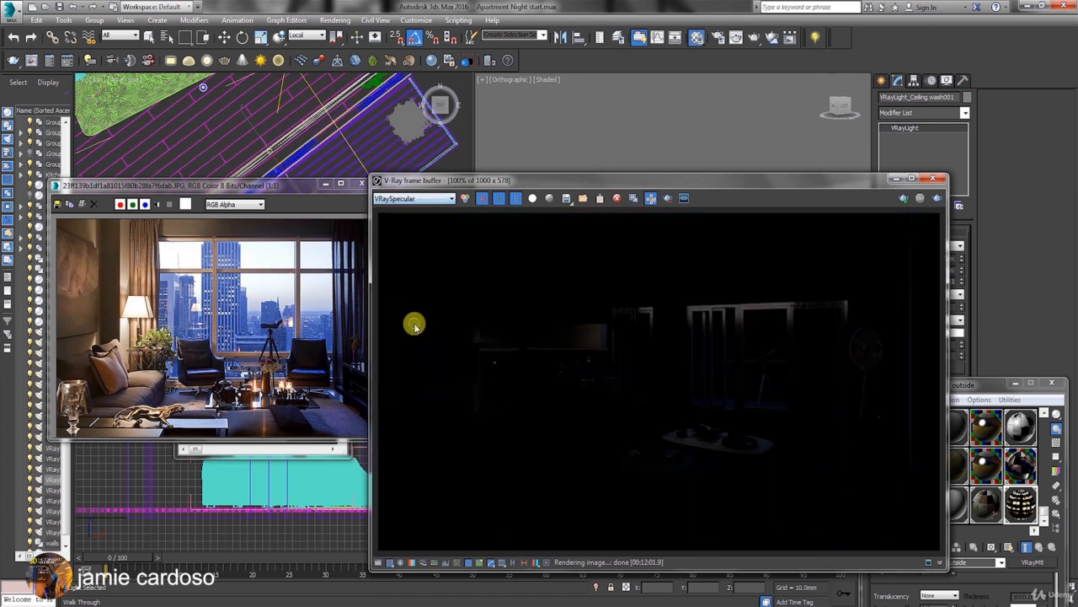
left_click(428, 198)
scroll(428, 252, "down", 3)
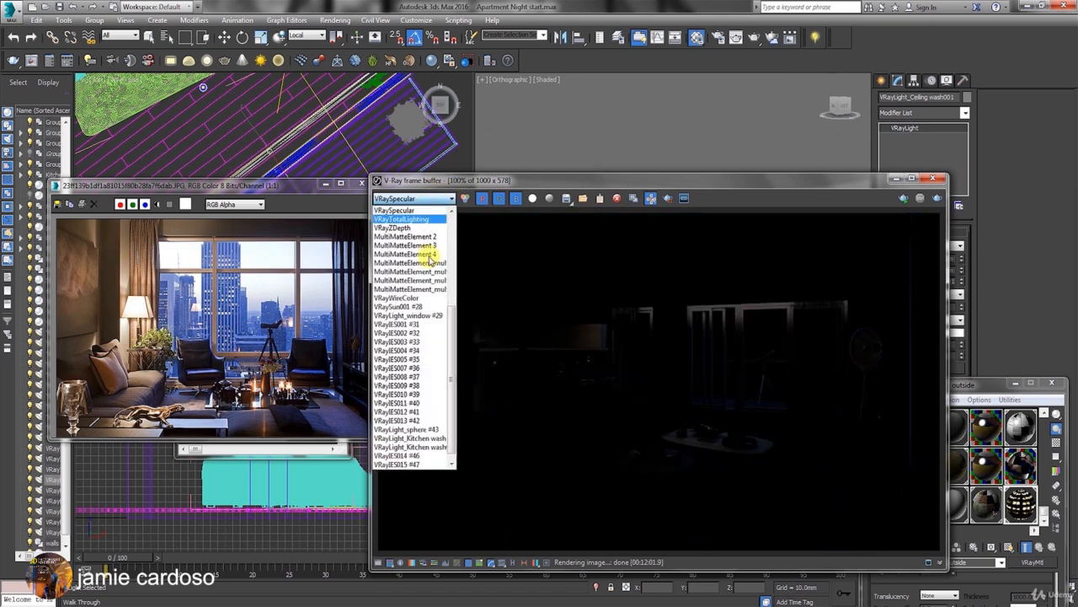
scroll(412, 270, "up", 5)
left_click(398, 211)
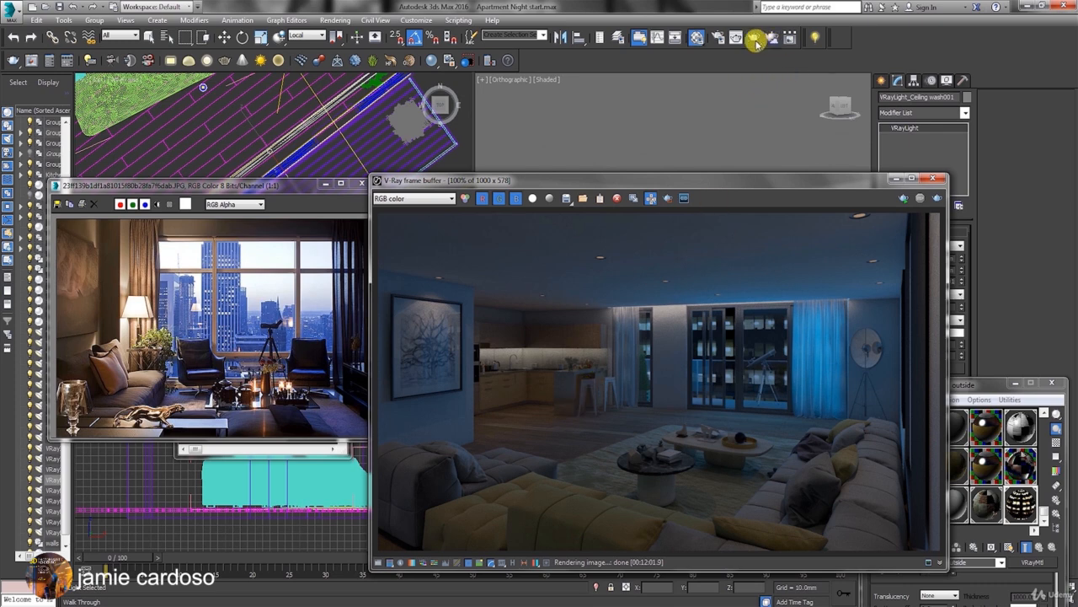
Step: Delete the light render elements from VRaySun001 #28 through VRayIES015 #47 in the render setup, keeping MultiMatteElement 5
left_click(716, 37)
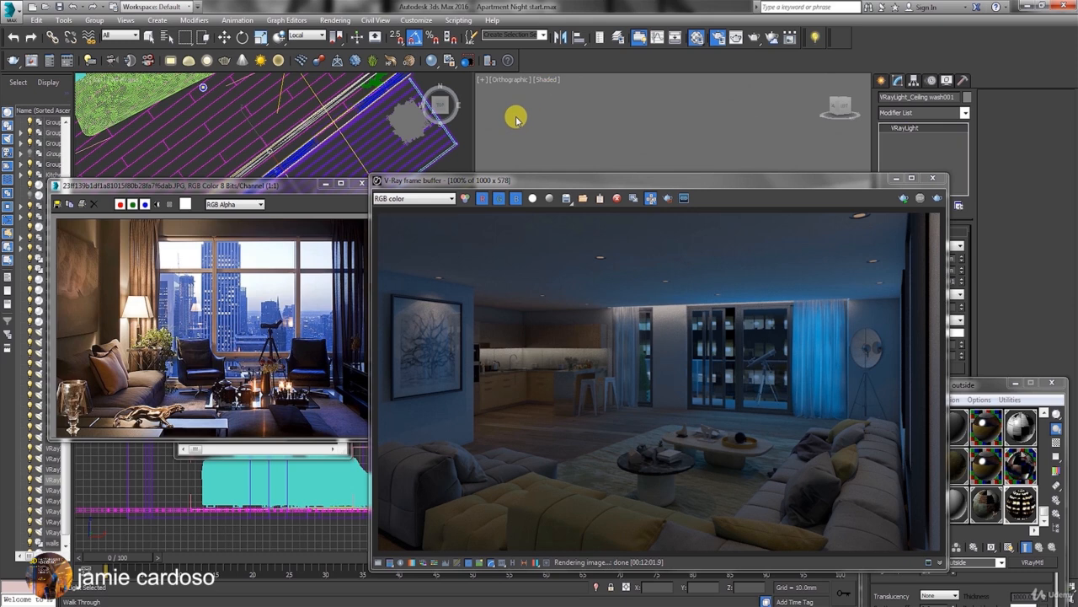
key("F10")
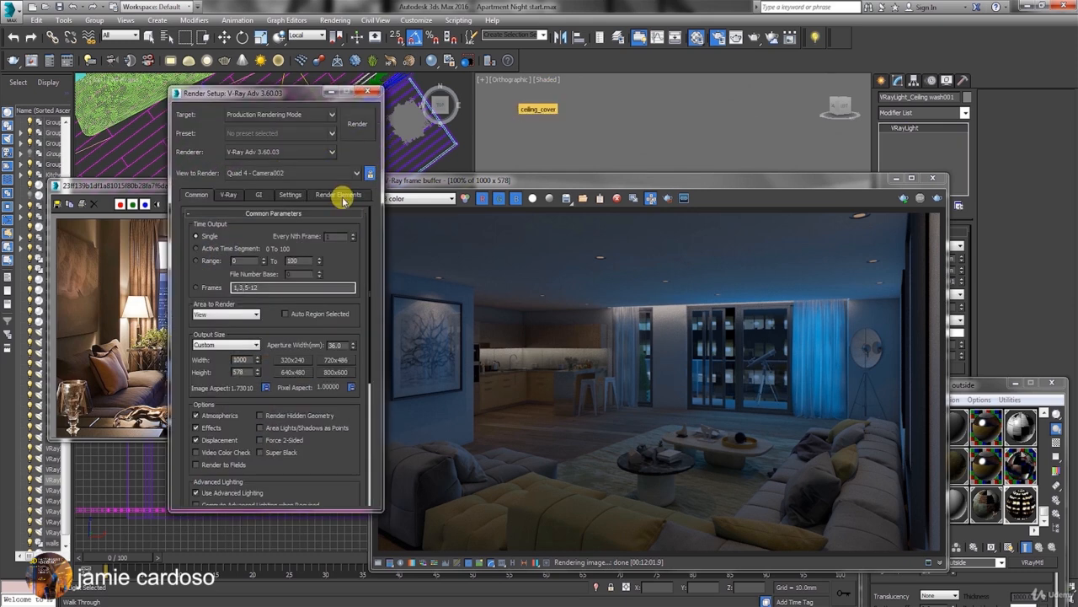
left_click(342, 196)
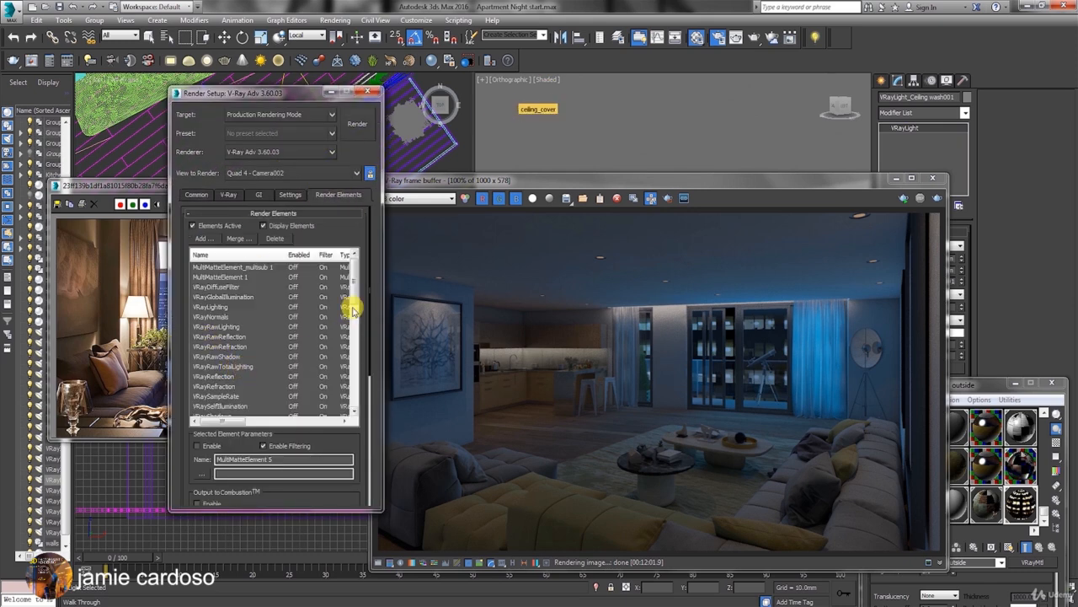
left_click_drag(357, 301, 363, 364)
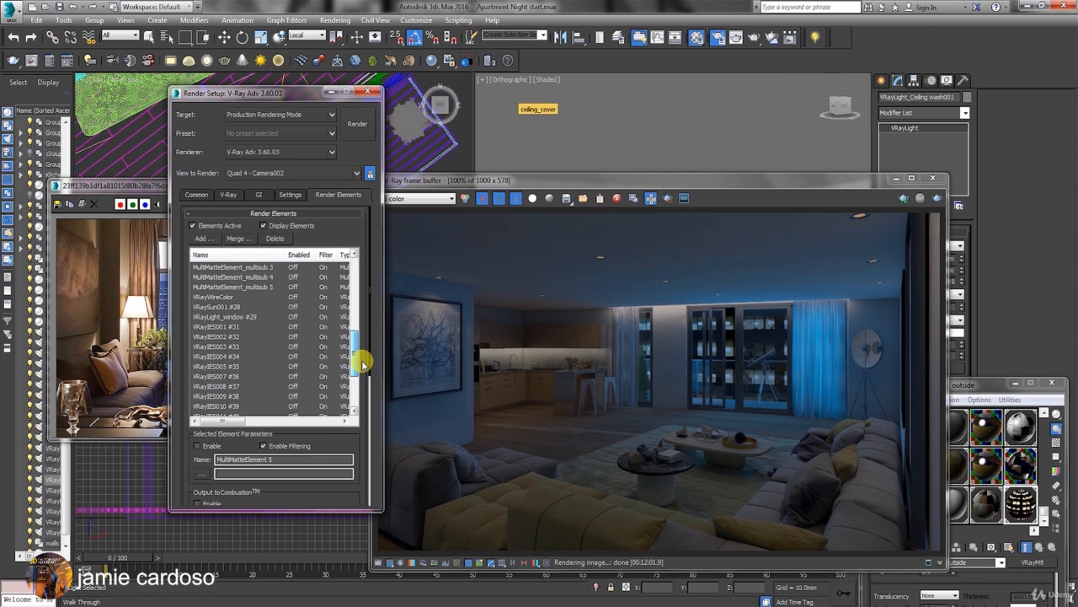
left_click(220, 309)
left_click(213, 299)
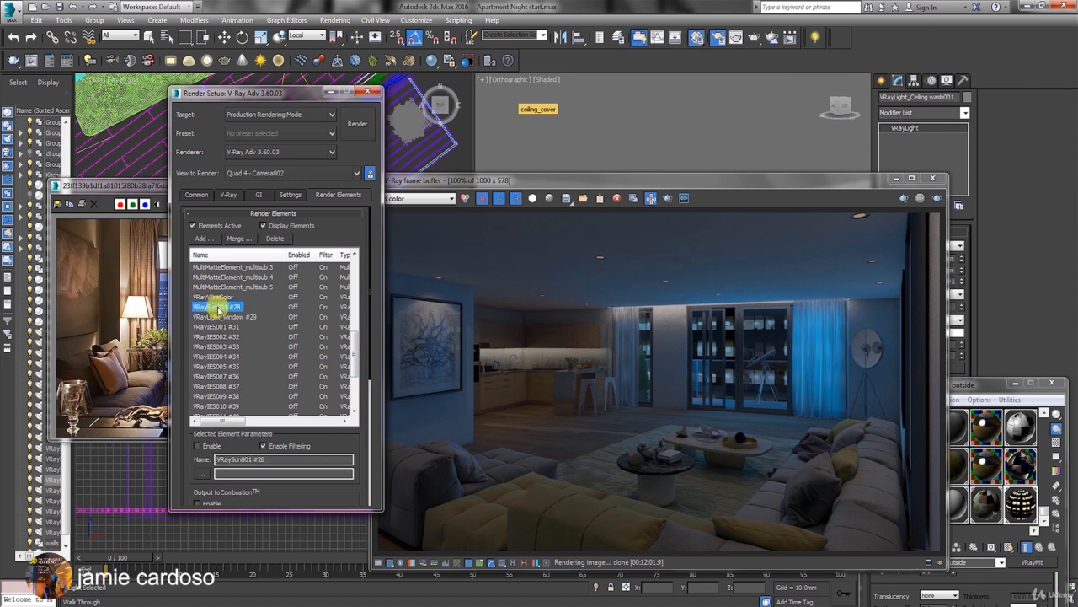
left_click_drag(359, 344, 354, 397)
left_click(236, 407, "shift")
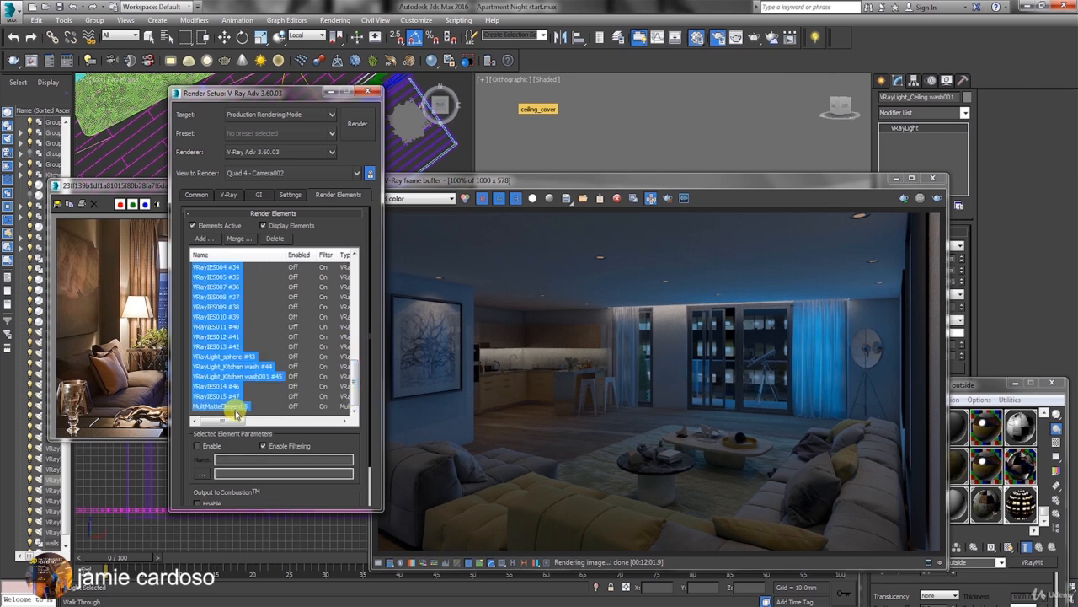
left_click(236, 408, "ctrl")
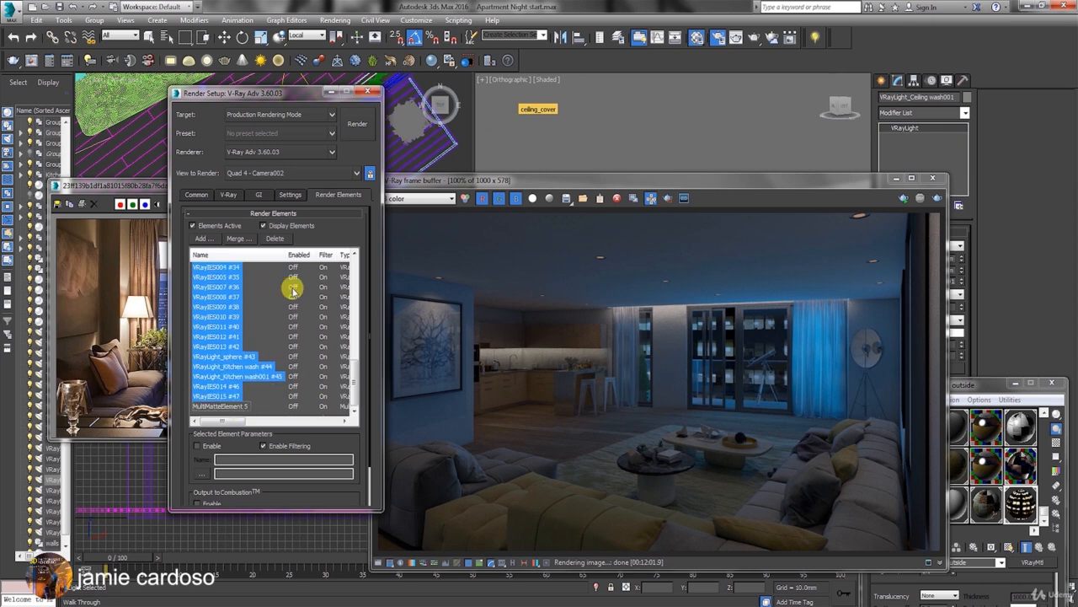
left_click(275, 238)
left_click_drag(627, 192, 656, 192)
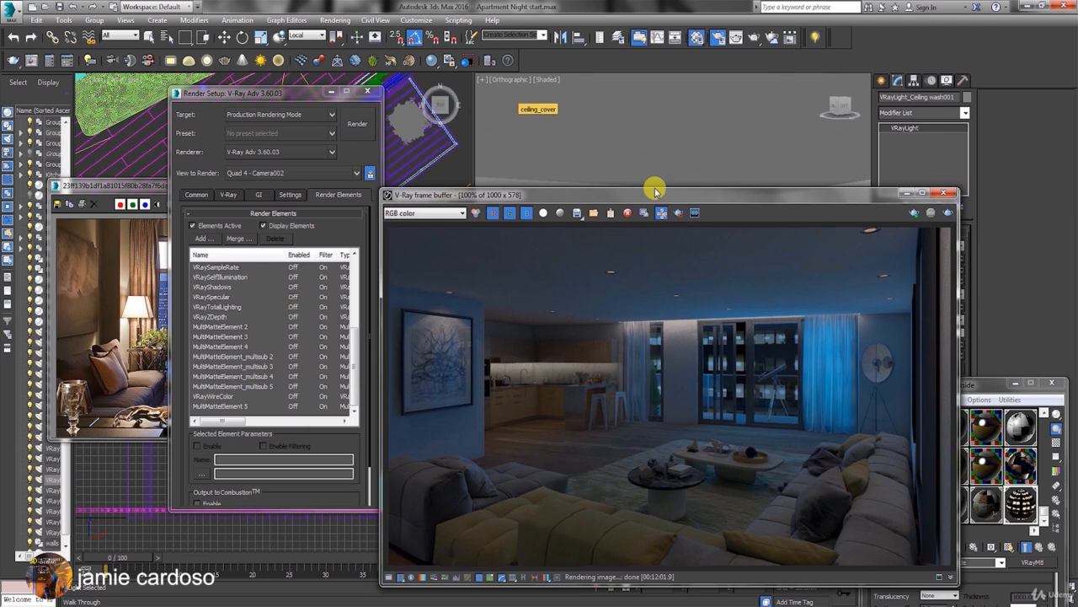
Step: Create numbered VRayLightSelect render elements for all lights in the scene with the auto RE VrayLightSelect script
left_click(815, 37)
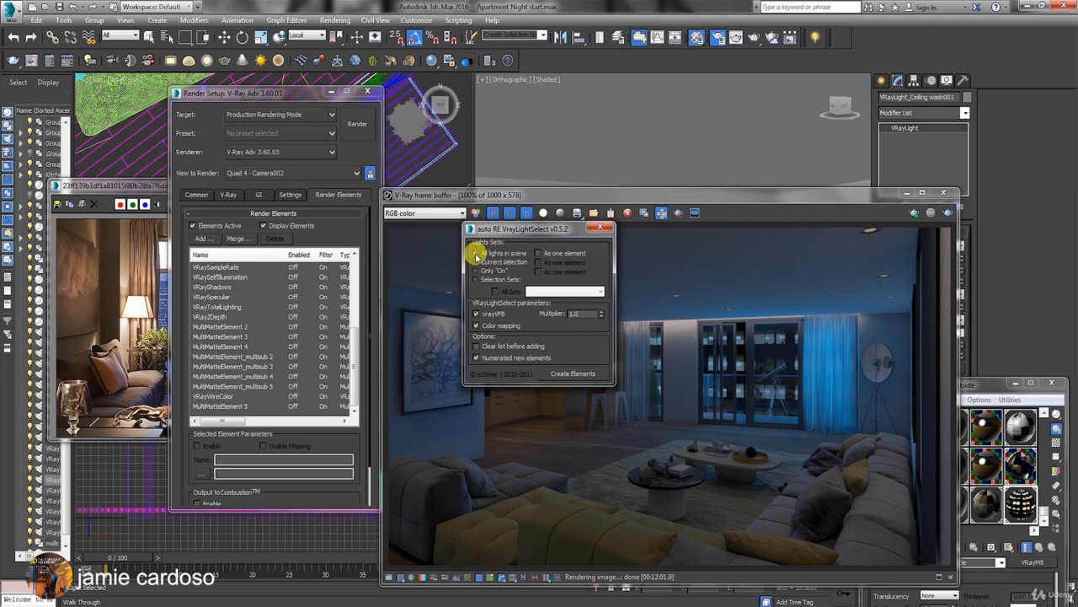
left_click(573, 373)
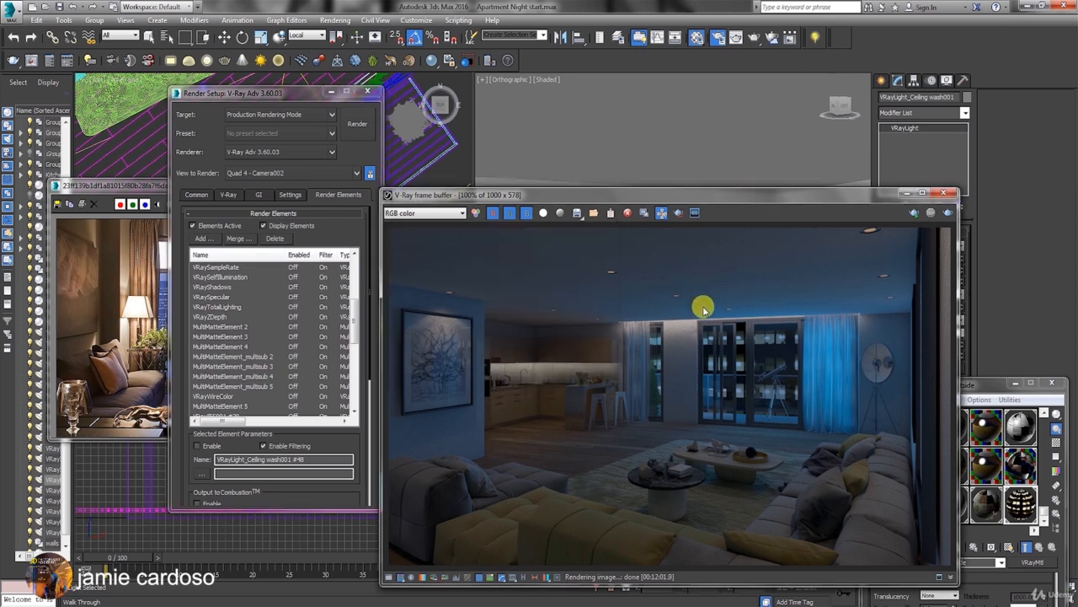
left_click(436, 213)
left_click(606, 372)
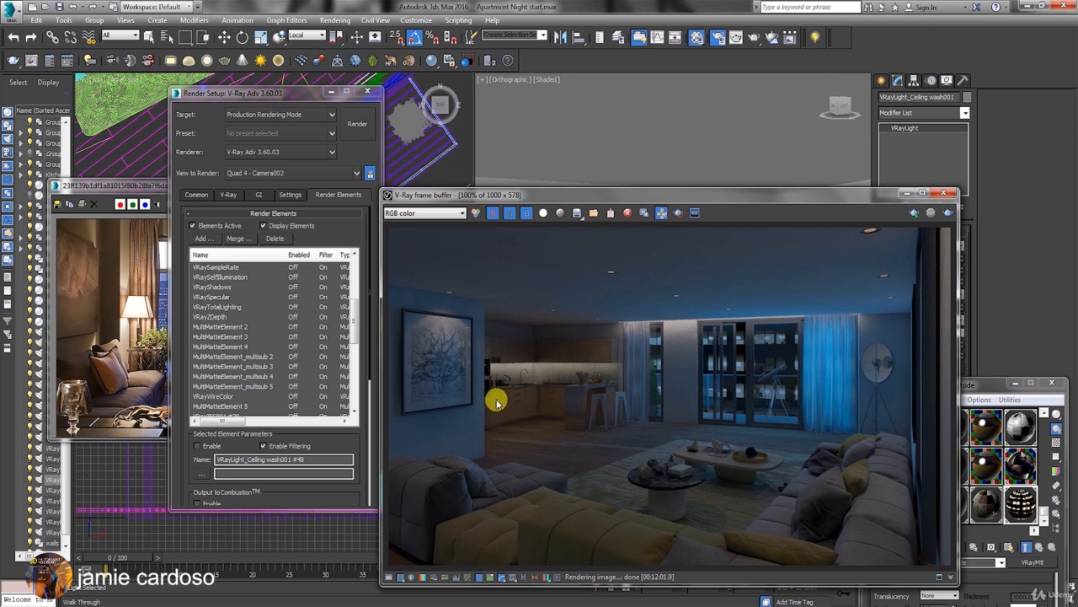
Step: Review the render elements list, select VRayRawRefraction, and minimize the render setup window
left_click_drag(476, 200, 508, 153)
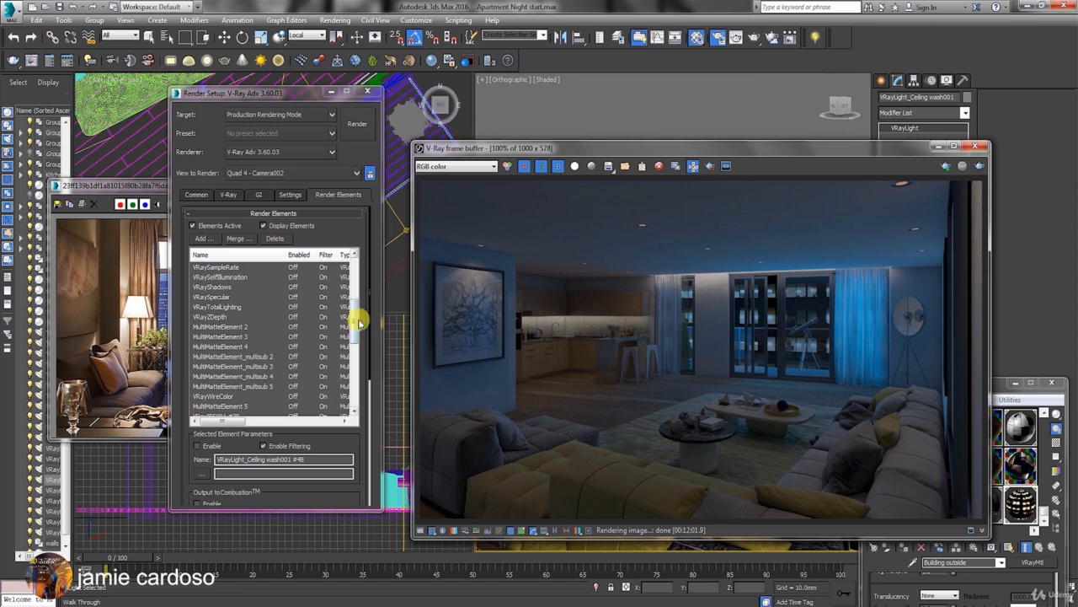
left_click_drag(360, 322, 355, 282)
left_click(210, 336)
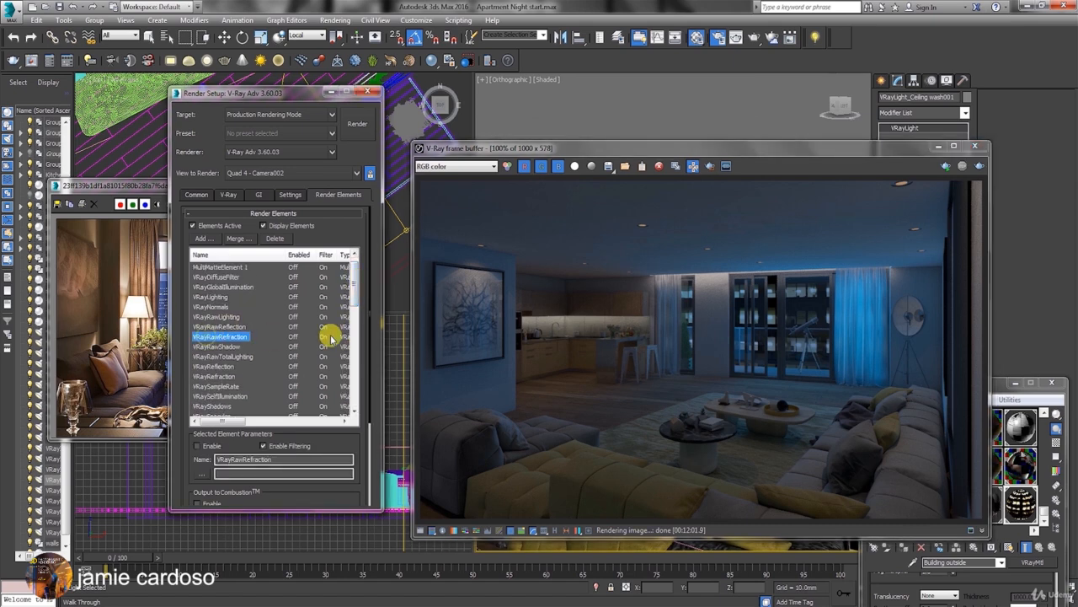
left_click(330, 92)
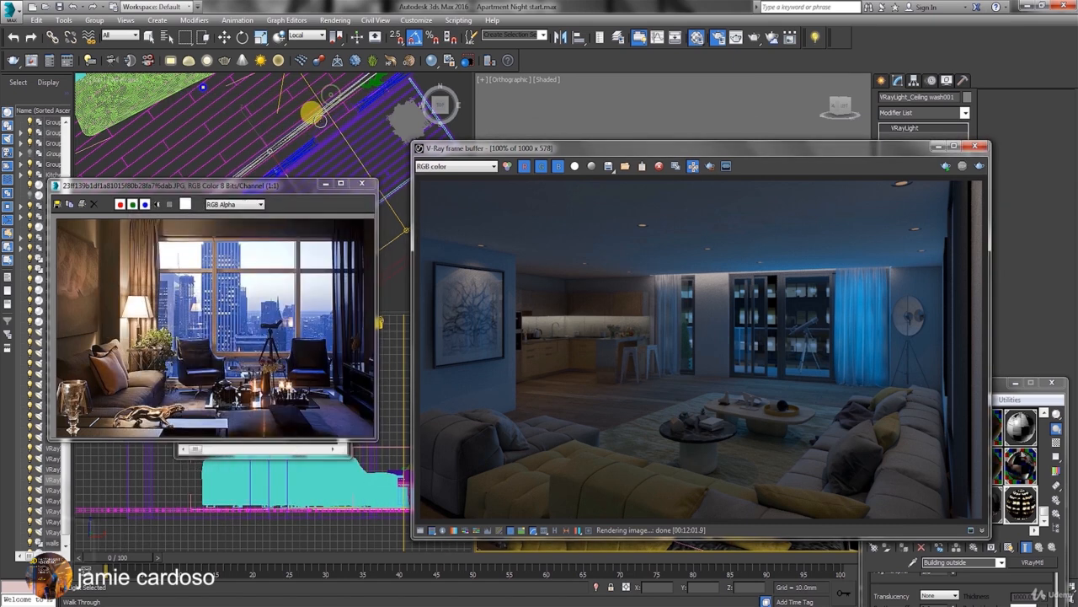
Step: Set the render output size to a width of 4500 and a height of 2600 in the render setup
left_click(225, 36)
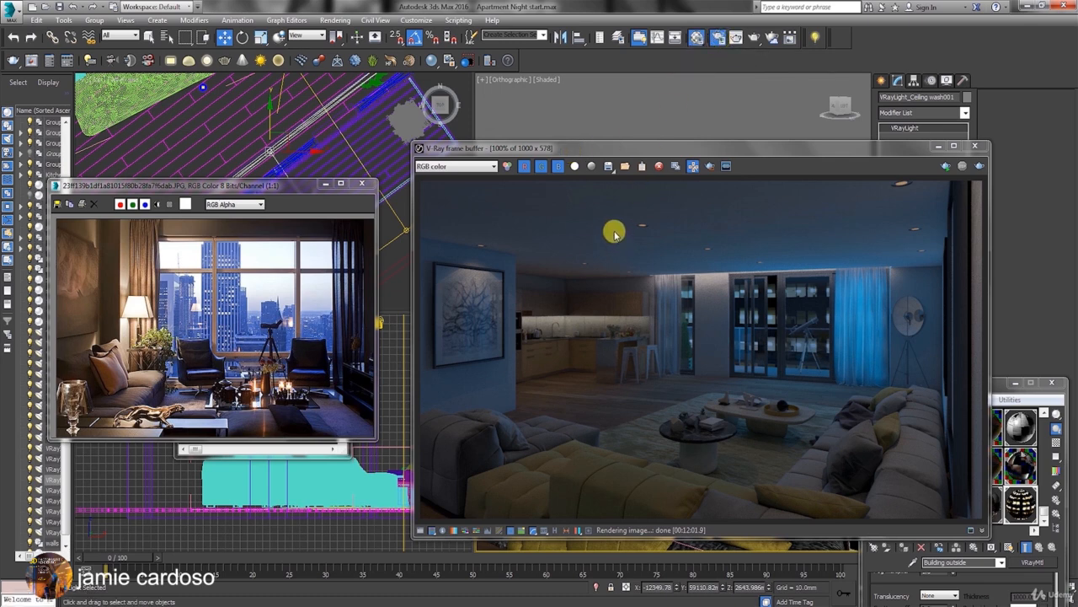
key("F10")
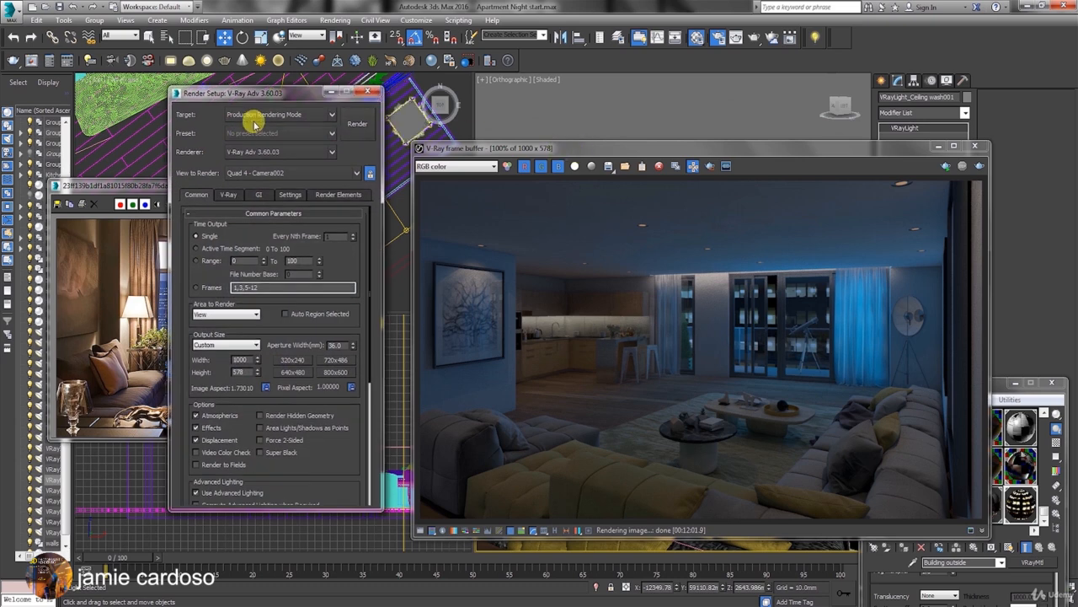
left_click_drag(264, 93, 637, 78)
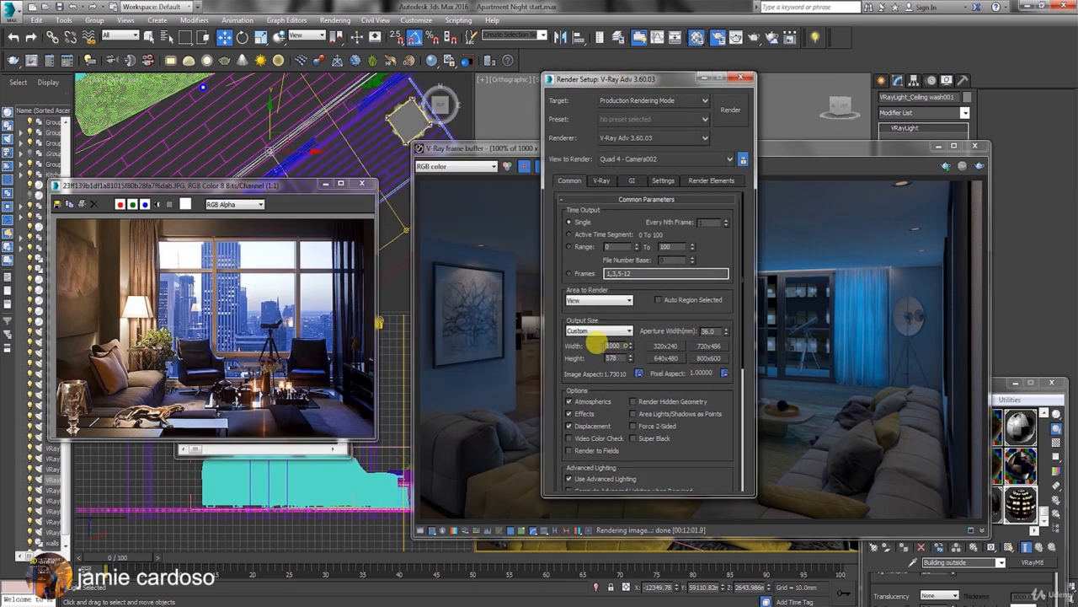
double_click(613, 346)
left_click(639, 372)
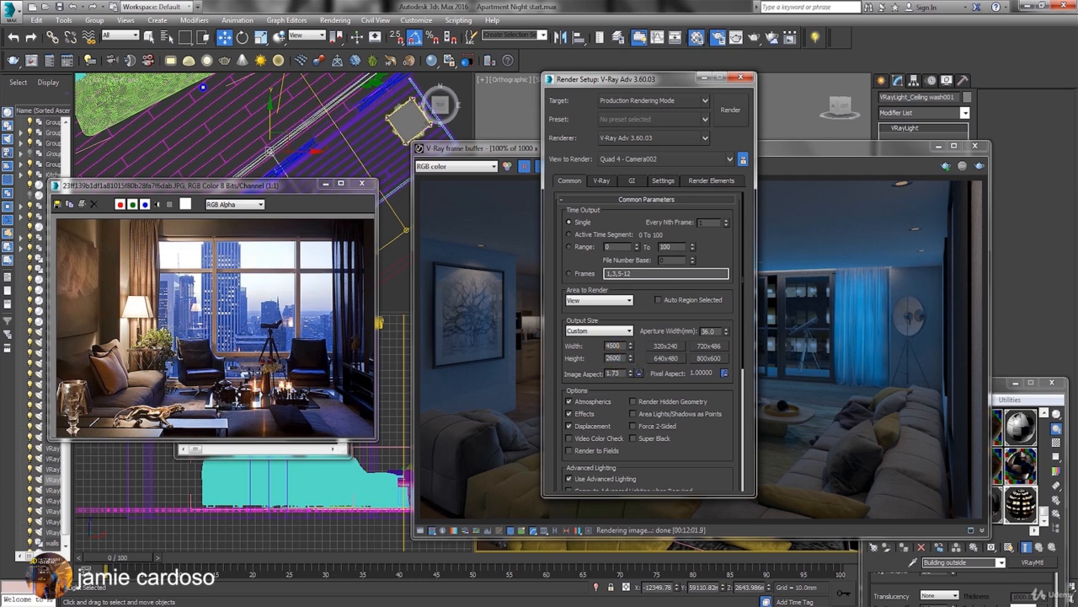
double_click(628, 358)
Step: Configure the bucket image sampler with min subdivs 4, max subdivs 100 and a noise threshold of 0.003
left_click(601, 181)
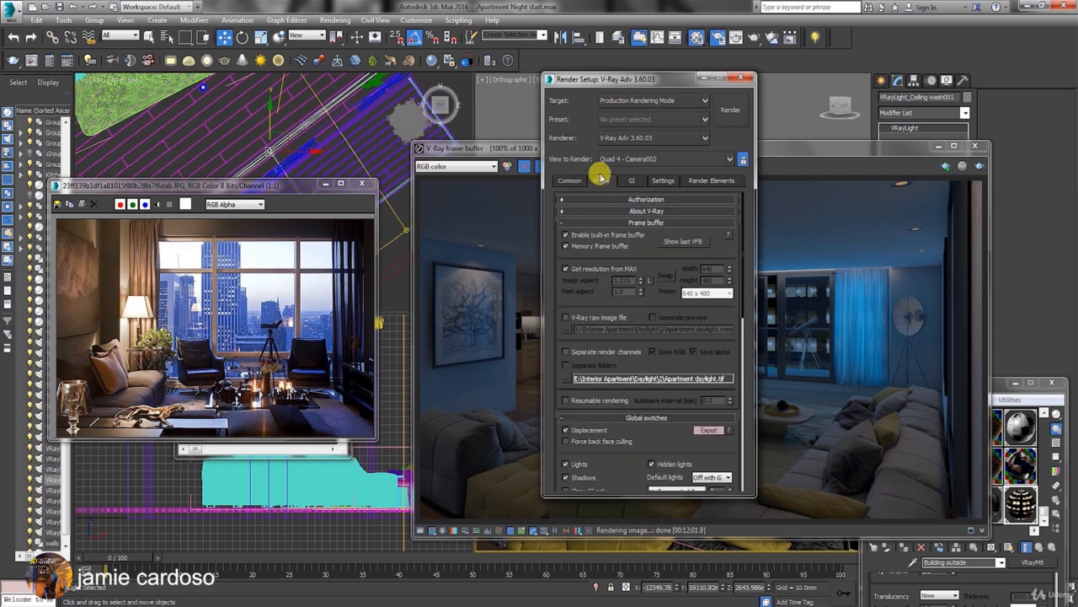
left_click_drag(676, 449, 668, 123)
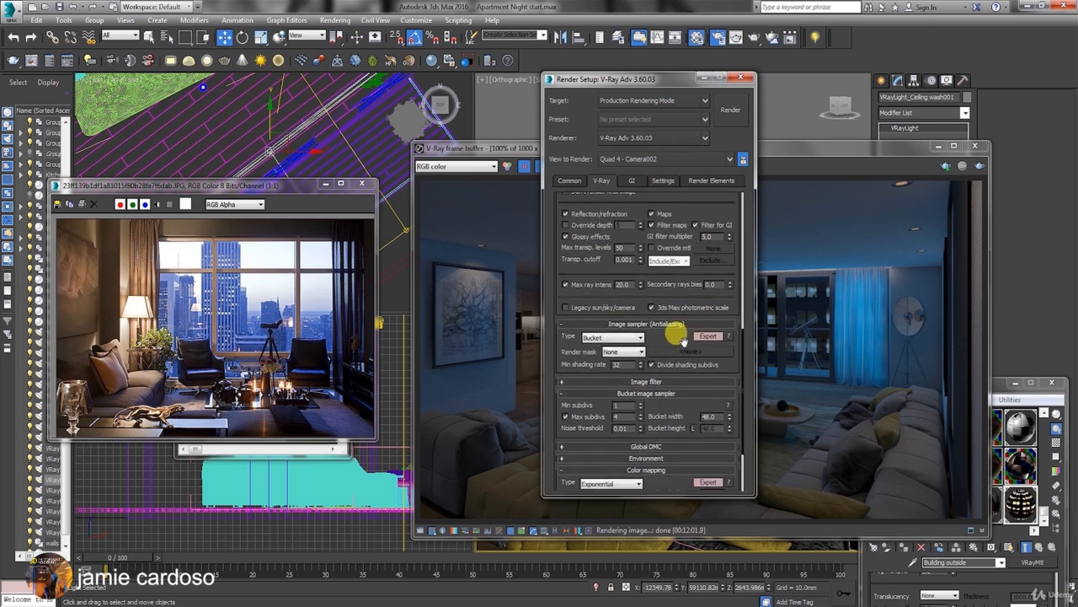
left_click_drag(664, 324, 666, 240)
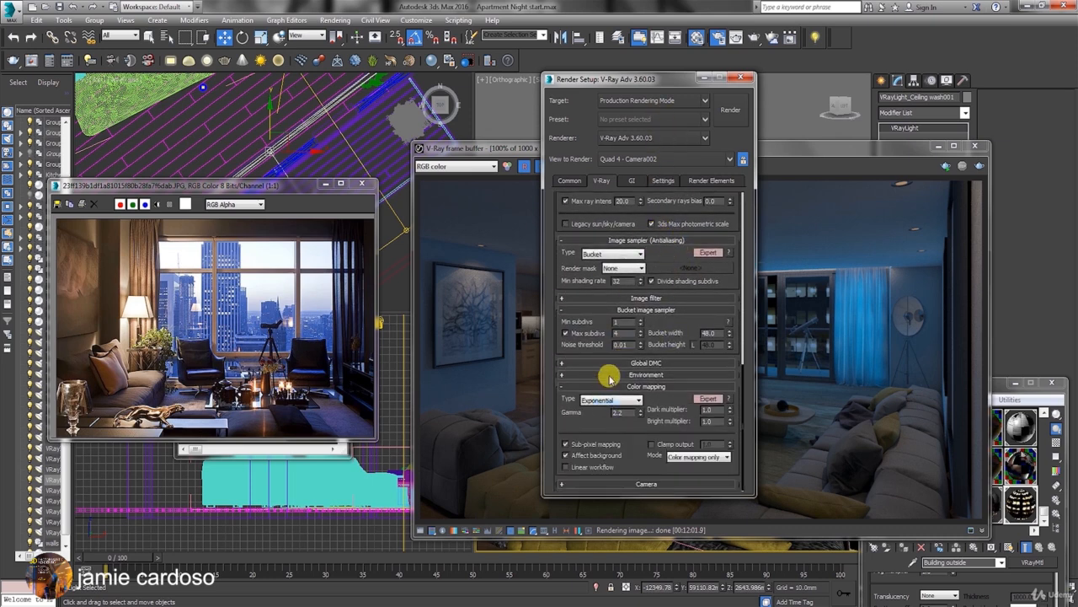
left_click(620, 320)
type("4")
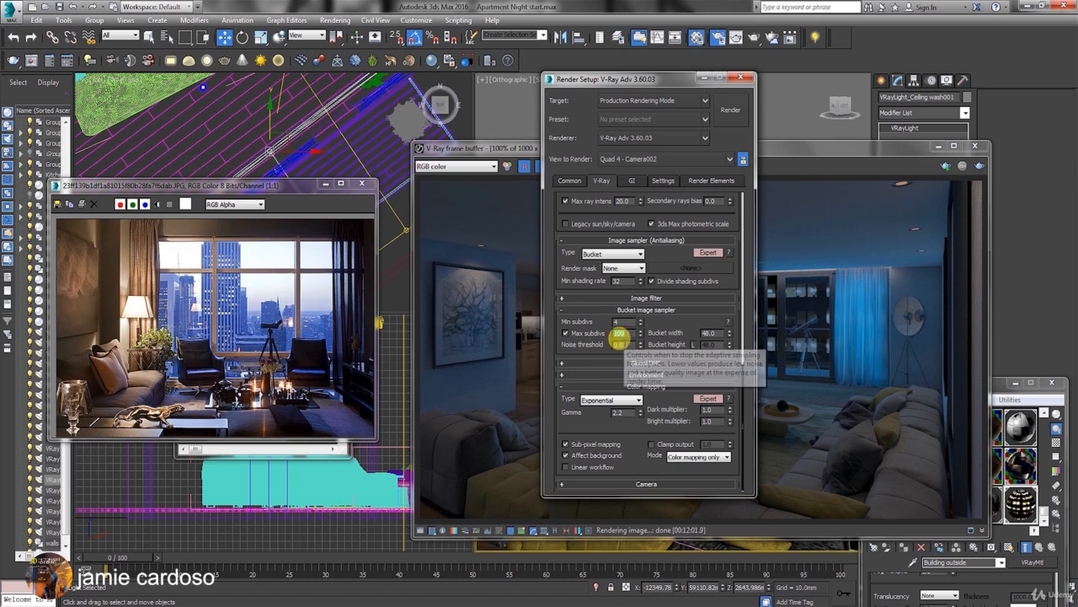
left_click(625, 344)
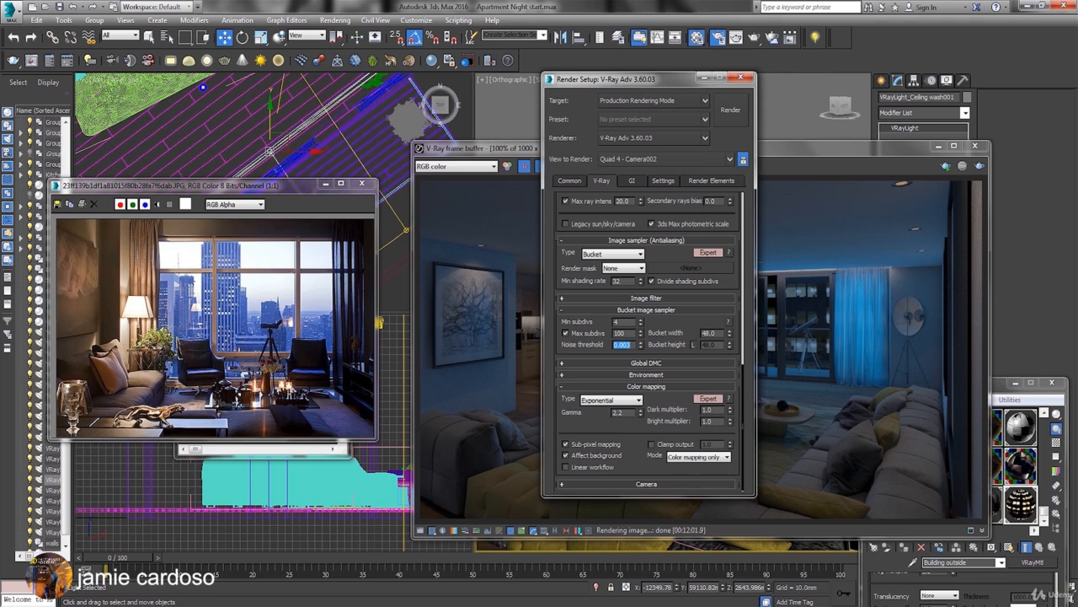
left_click(608, 424)
Step: Keep the light evaluation in the global switches on Uniform probabilistic and set its light count to 32
left_click_drag(603, 415, 625, 507)
left_click_drag(654, 203, 655, 385)
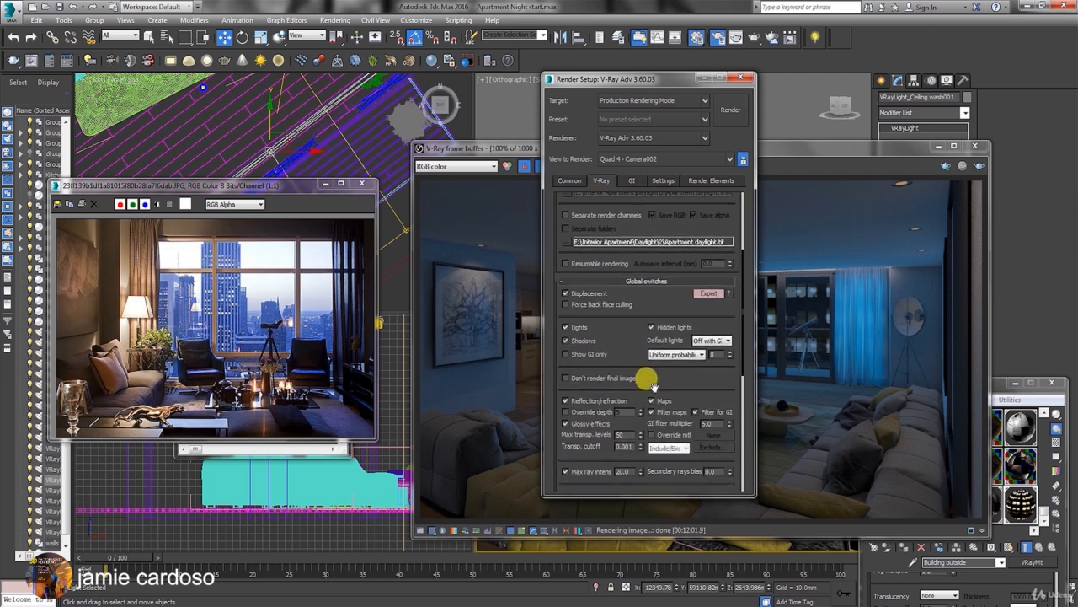
left_click(674, 354)
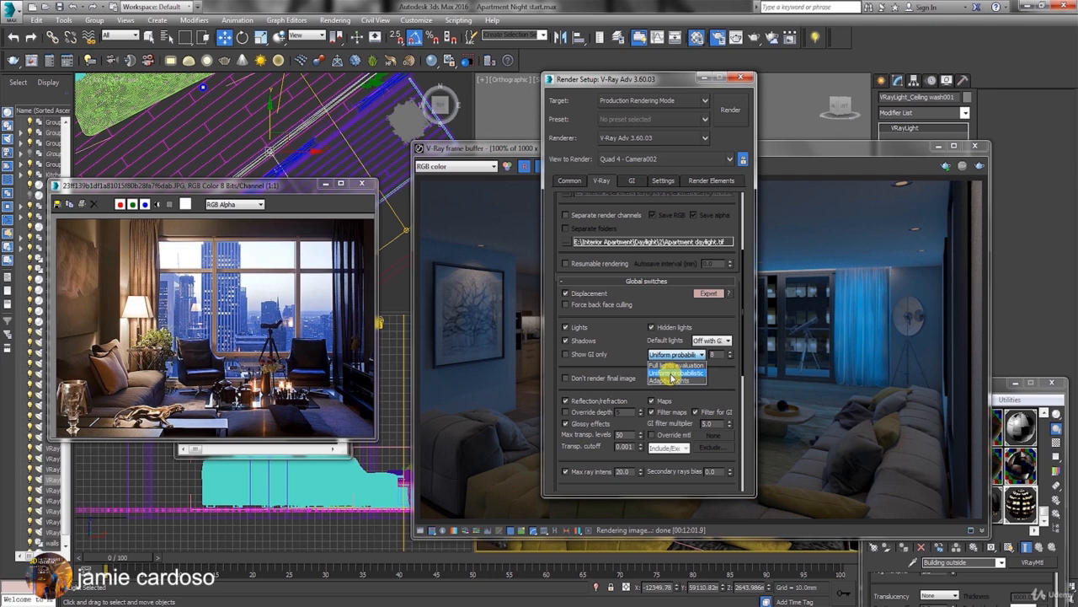
left_click(674, 373)
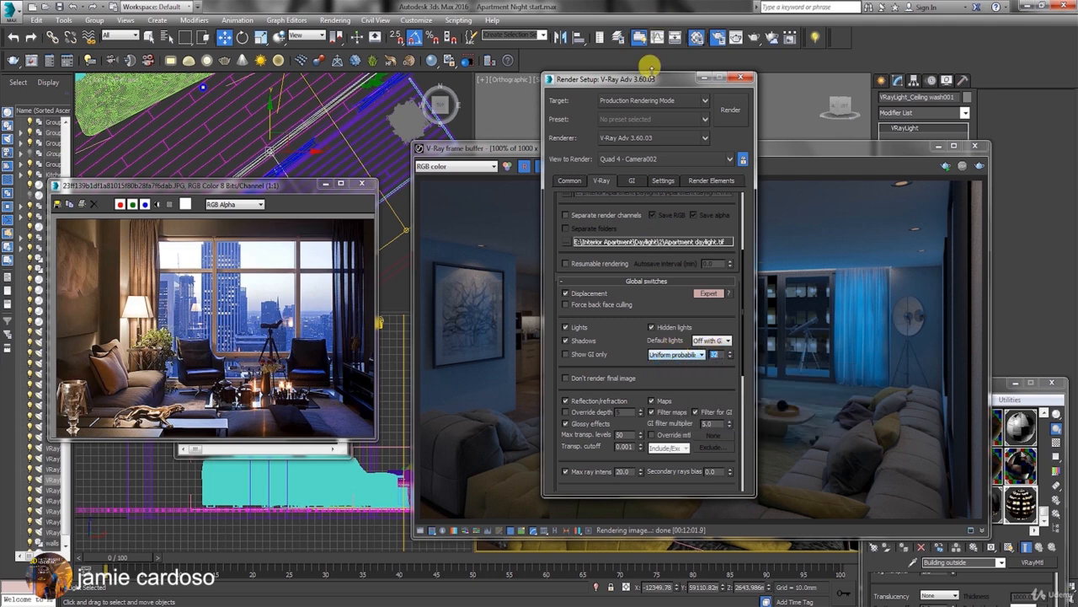
left_click_drag(736, 354, 735, 310)
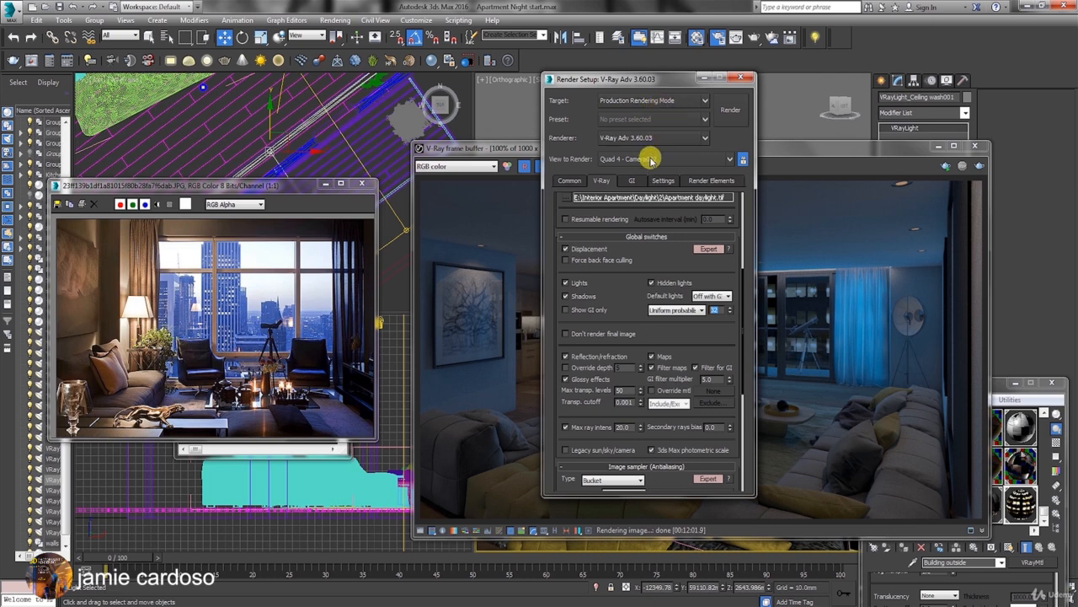
Step: Set the global illumination ambient occlusion subdivs to 24 and the irradiance map preset to Medium
left_click(632, 181)
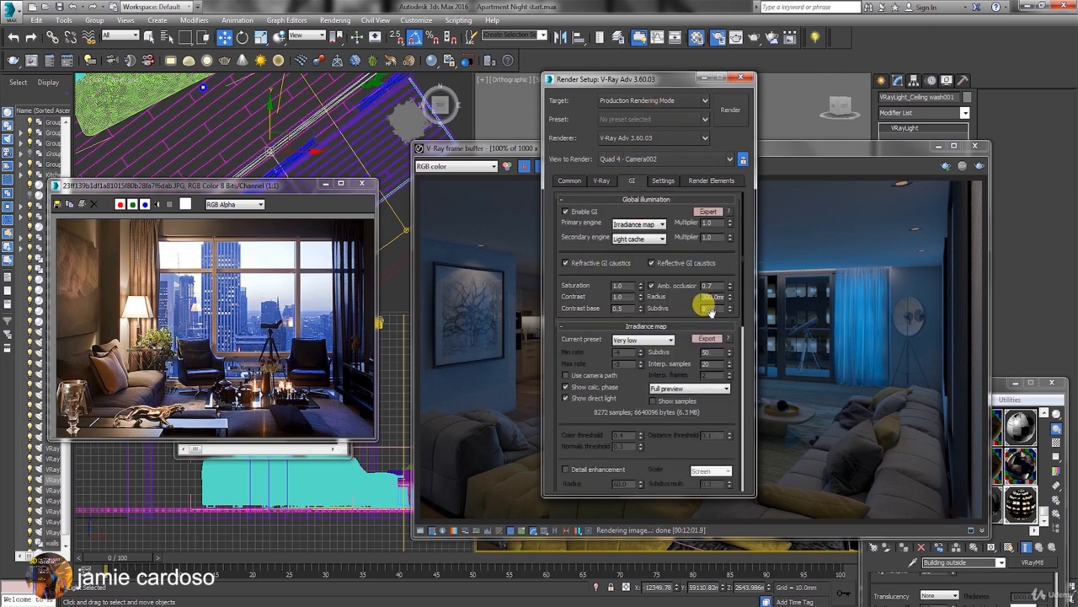
left_click_drag(708, 307, 625, 309)
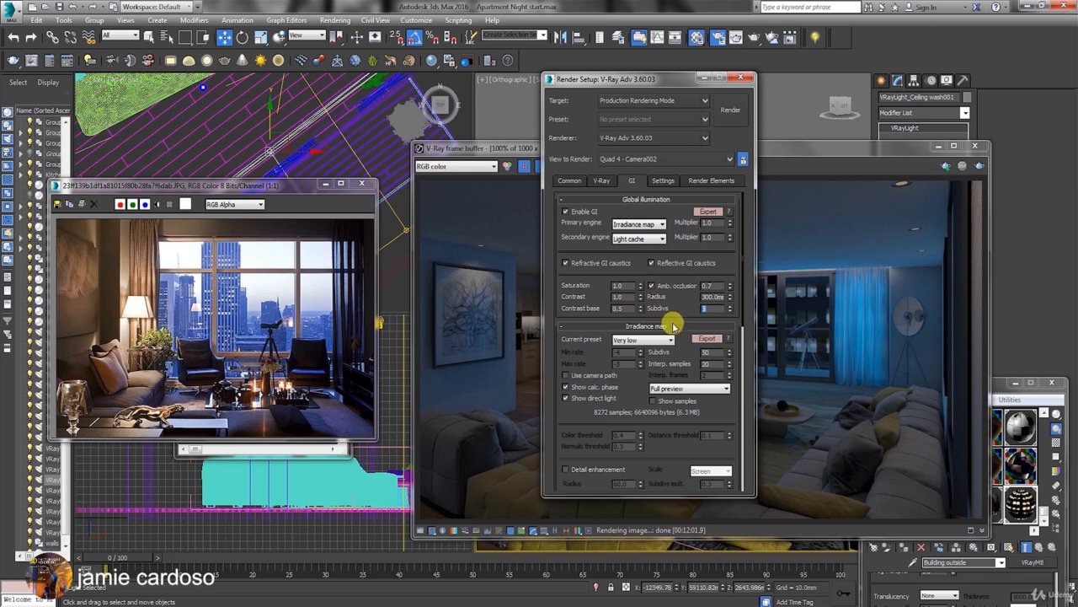
type("24")
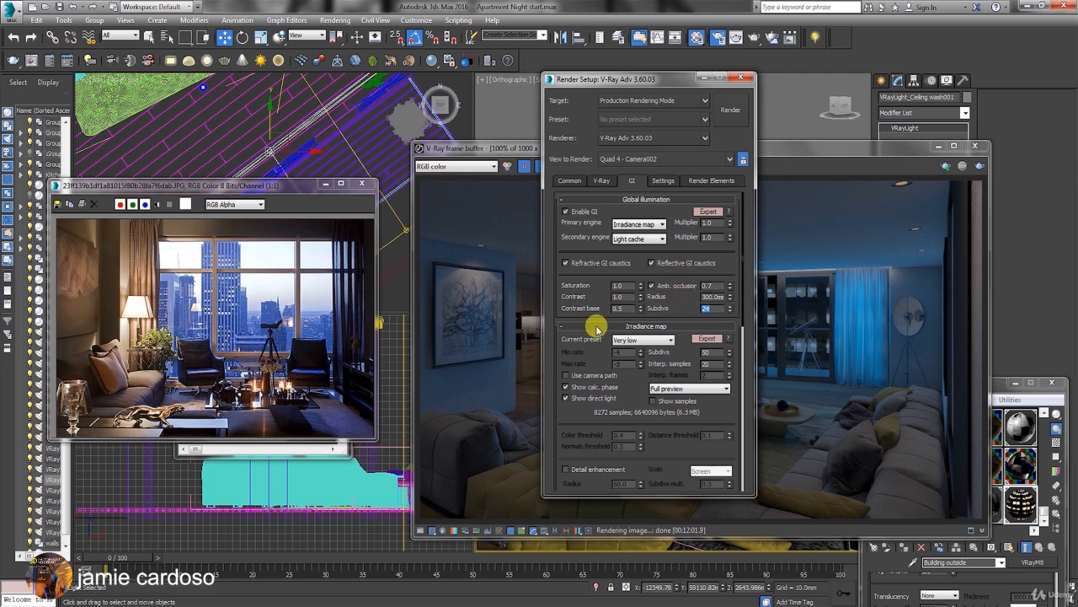
left_click(628, 341)
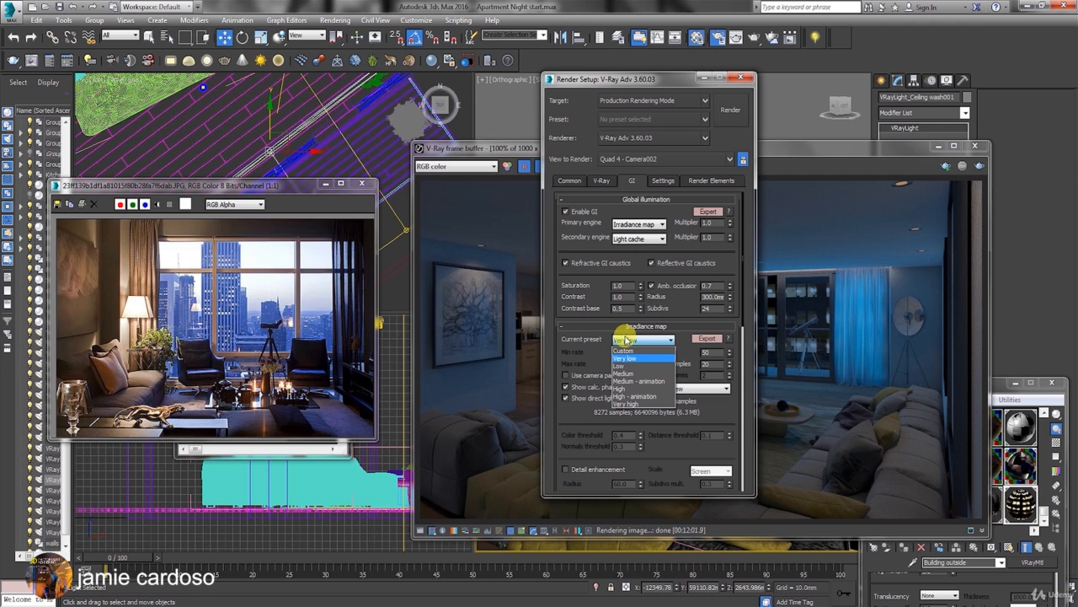
left_click(626, 373)
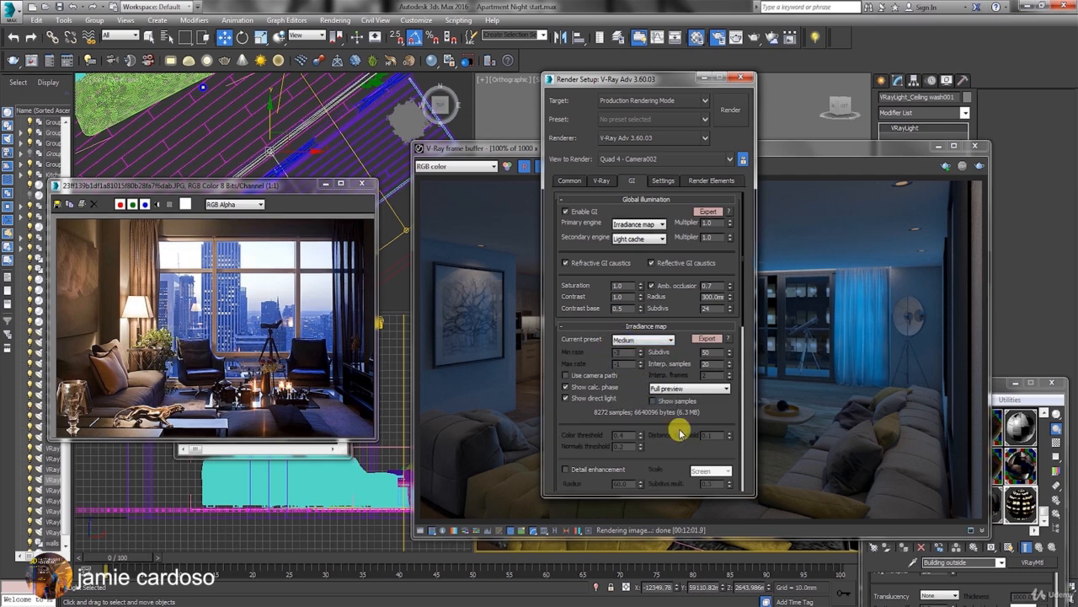
Step: Set the light cache subdivs to 1500
left_click_drag(669, 441, 645, 241)
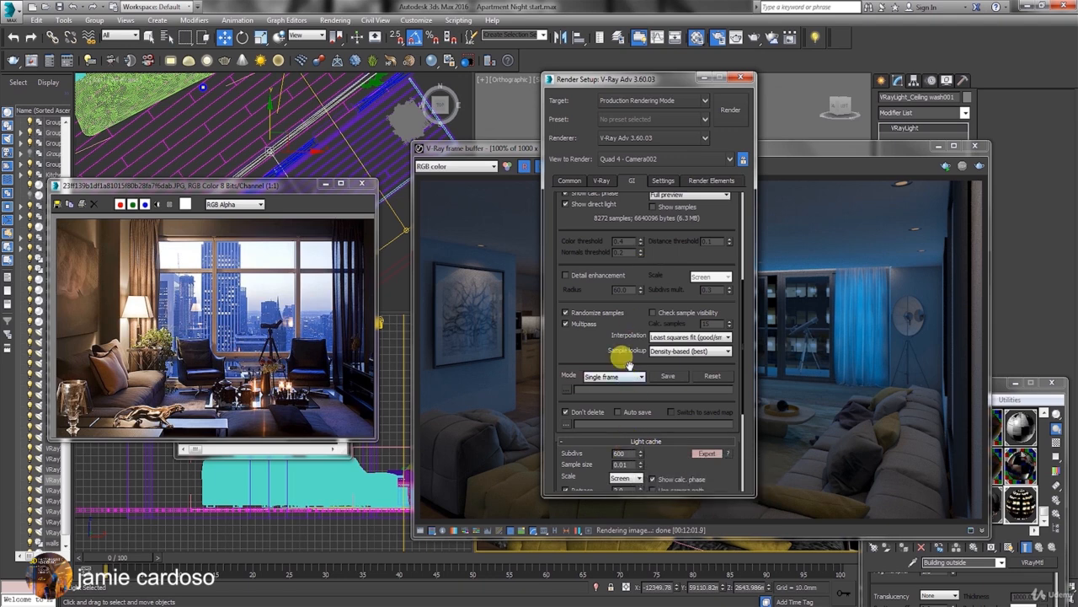
left_click_drag(609, 313, 597, 150)
double_click(624, 286)
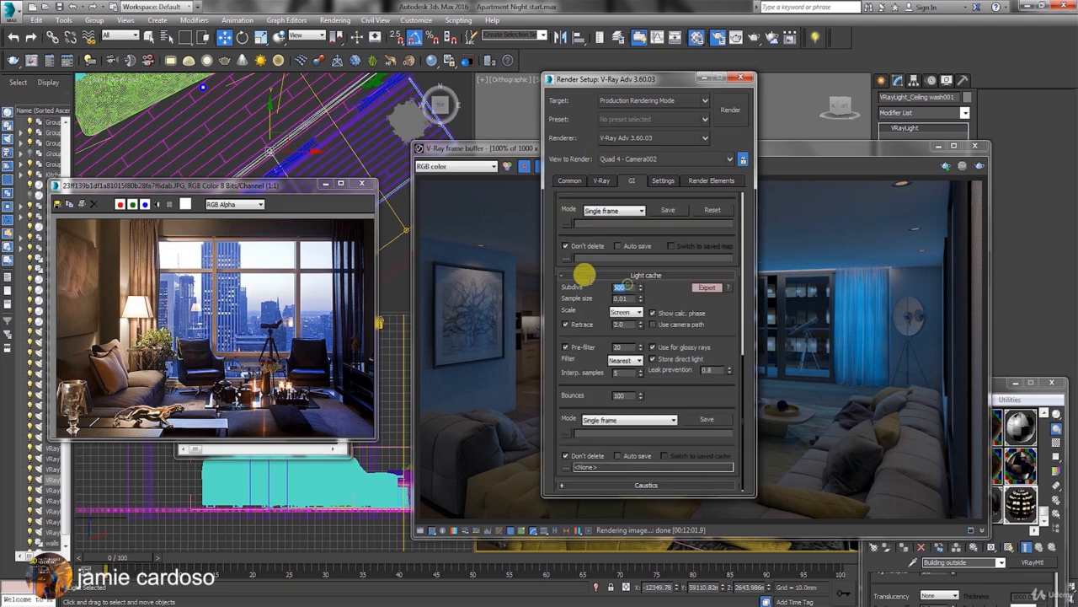
type("1500")
key("Return")
left_click(684, 287)
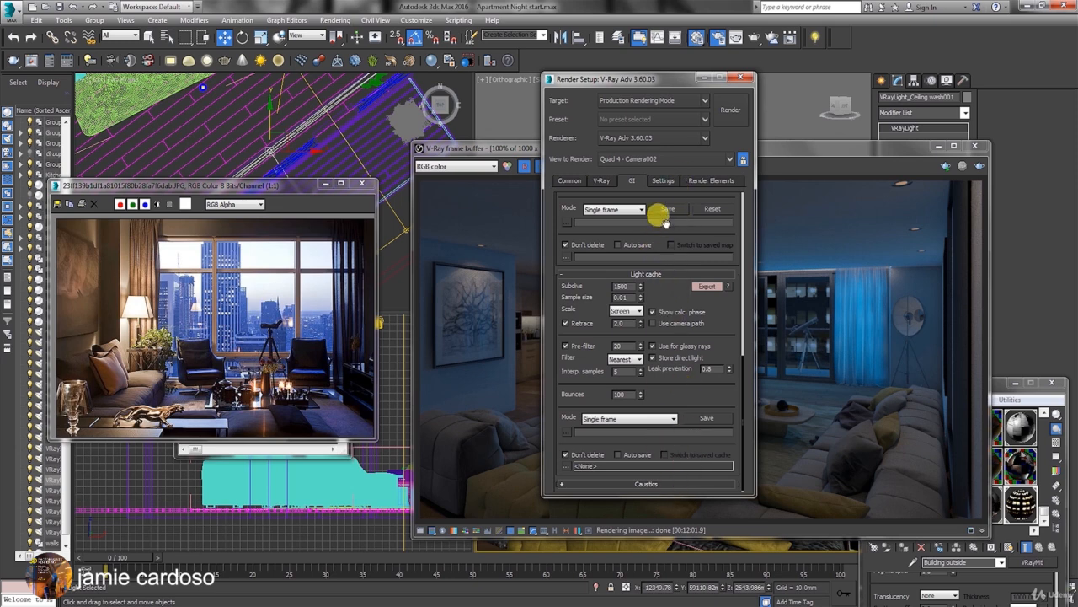
scroll(665, 220, "up", 10)
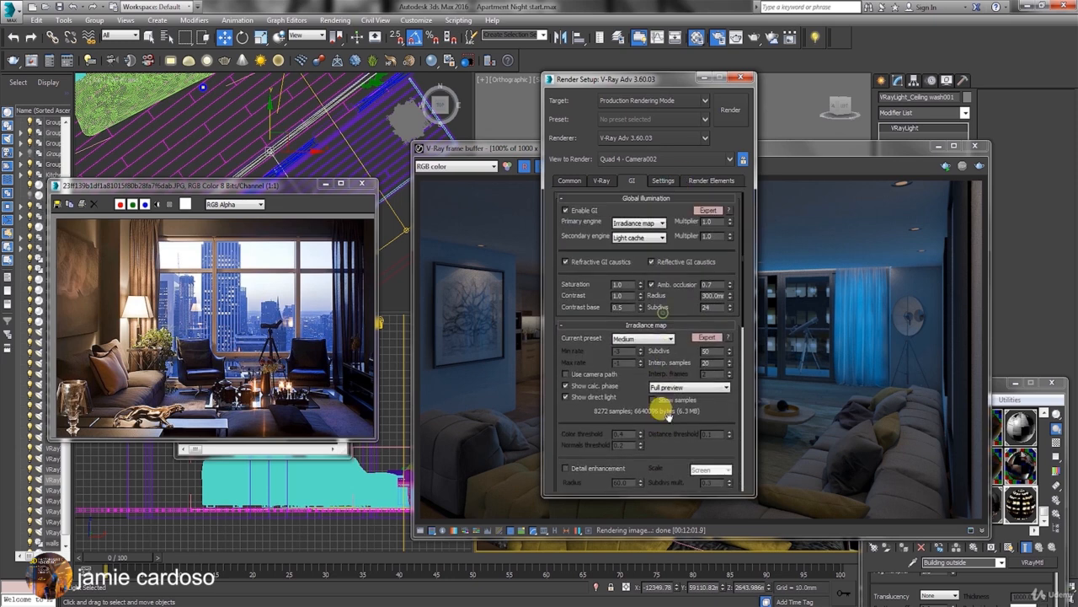
Step: Review the system settings, common parameters, global switches and image sampler values in the render setup
left_click(657, 180)
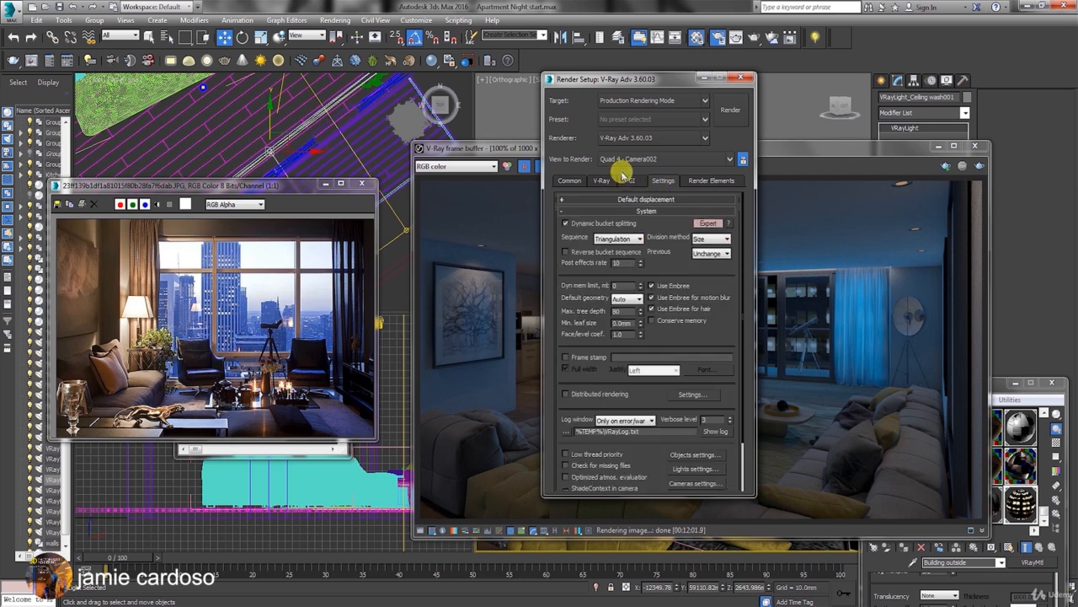
left_click(627, 179)
left_click(561, 178)
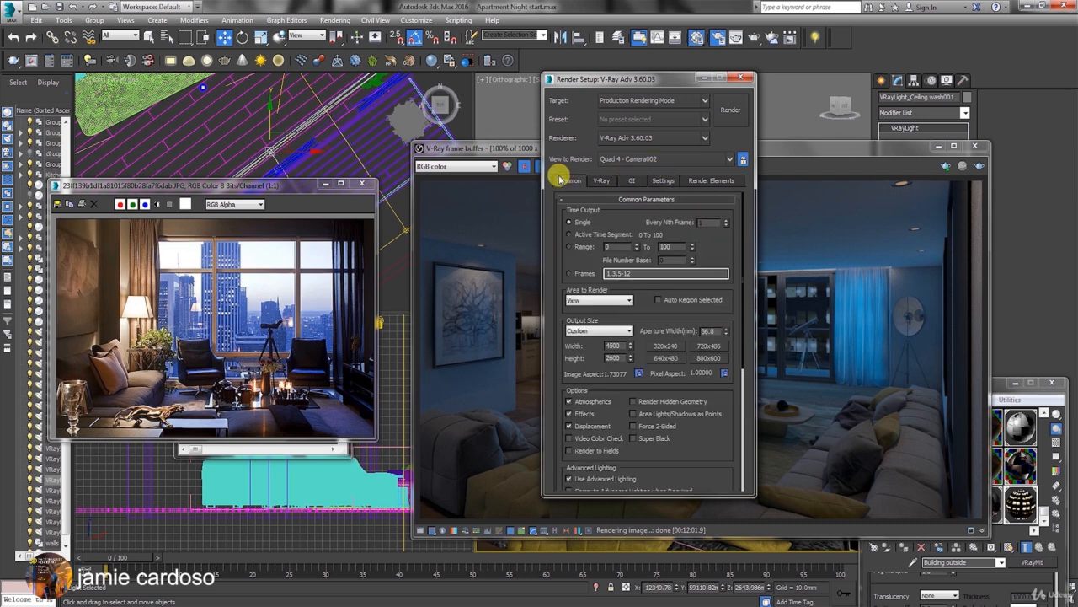
left_click(602, 179)
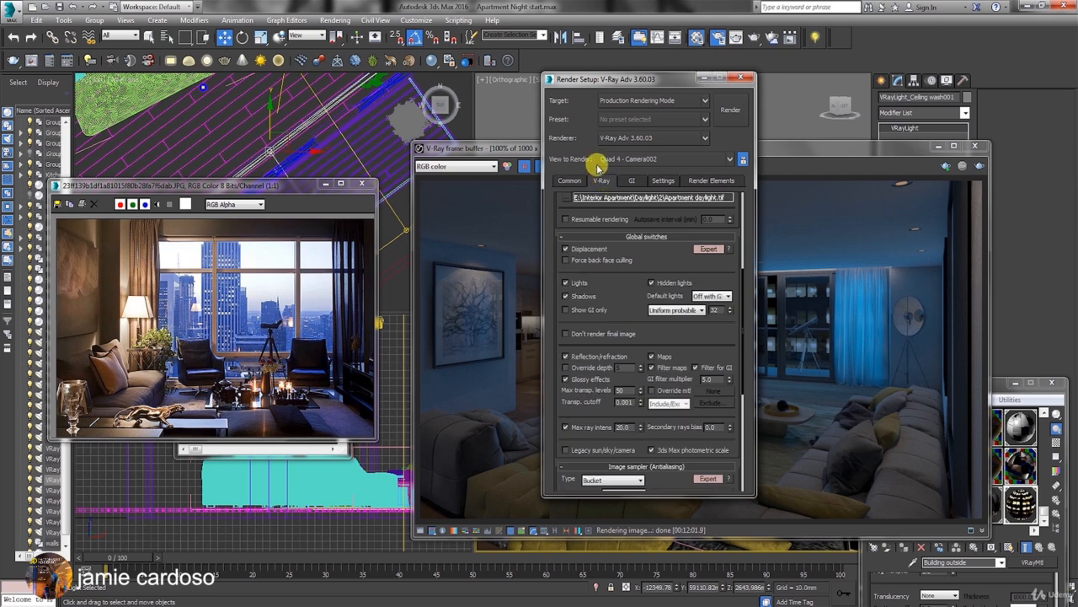
scroll(614, 301, "down", 3)
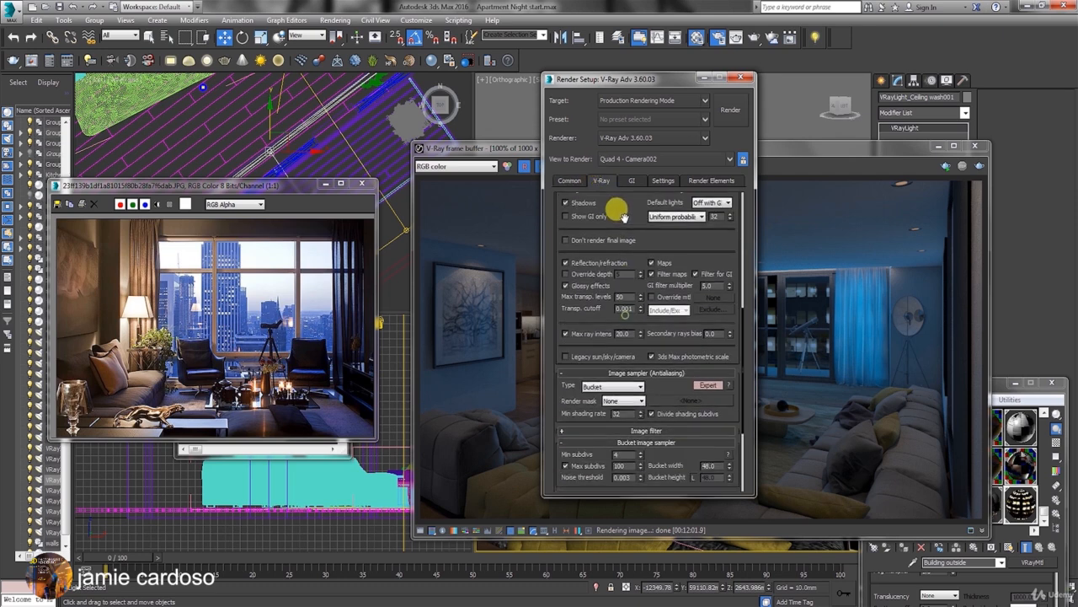
scroll(653, 250, "up", 5)
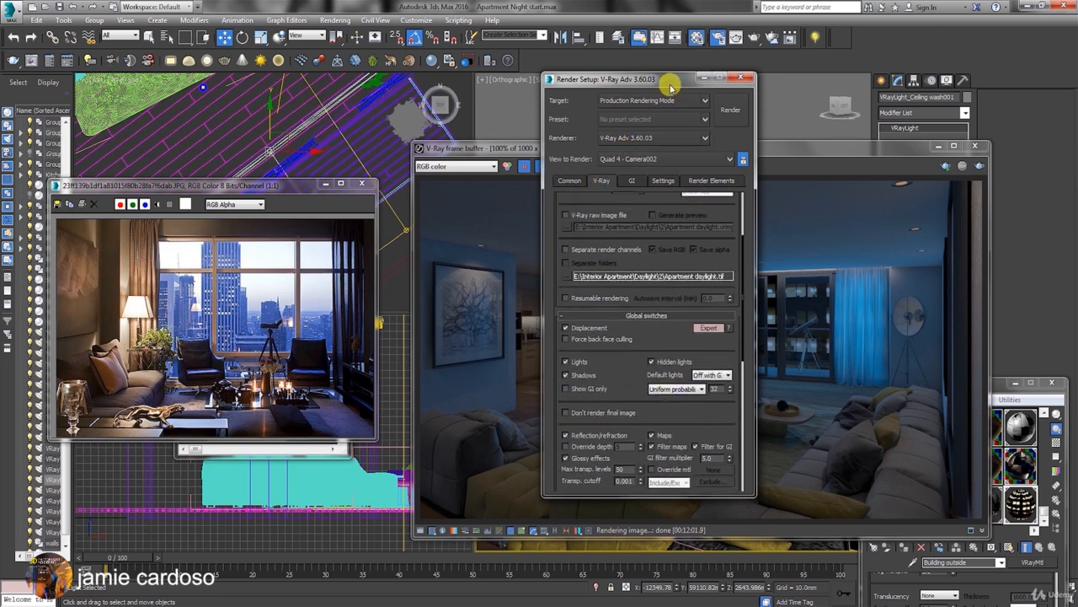
Step: Enable the V-Ray raw image file output and save it as Apartment night.vrimg in the Night\1 folder
left_click_drag(671, 87, 544, 93)
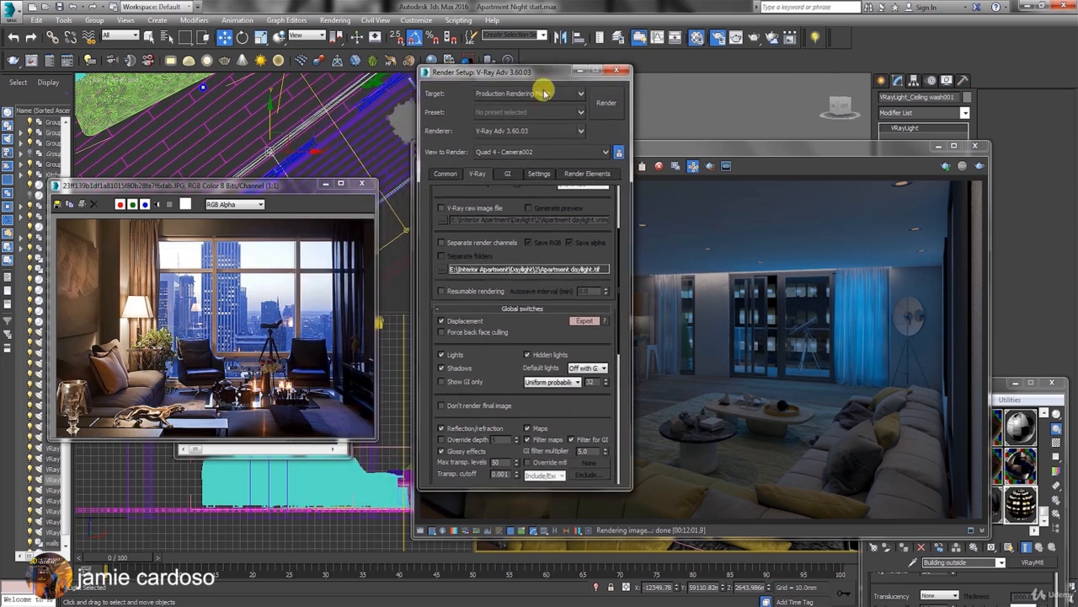
left_click(440, 208)
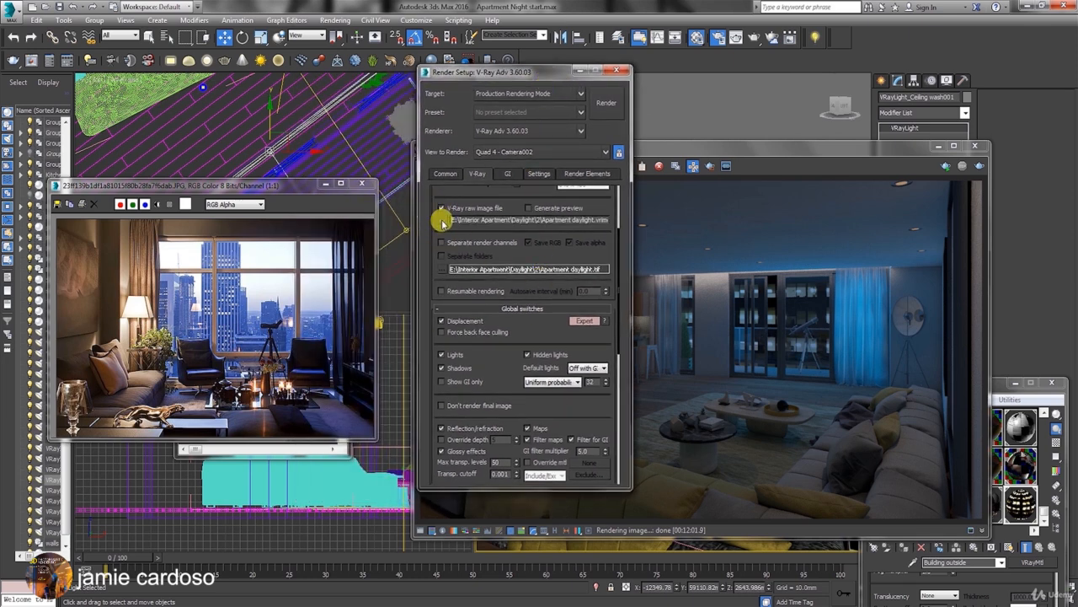
left_click(441, 219)
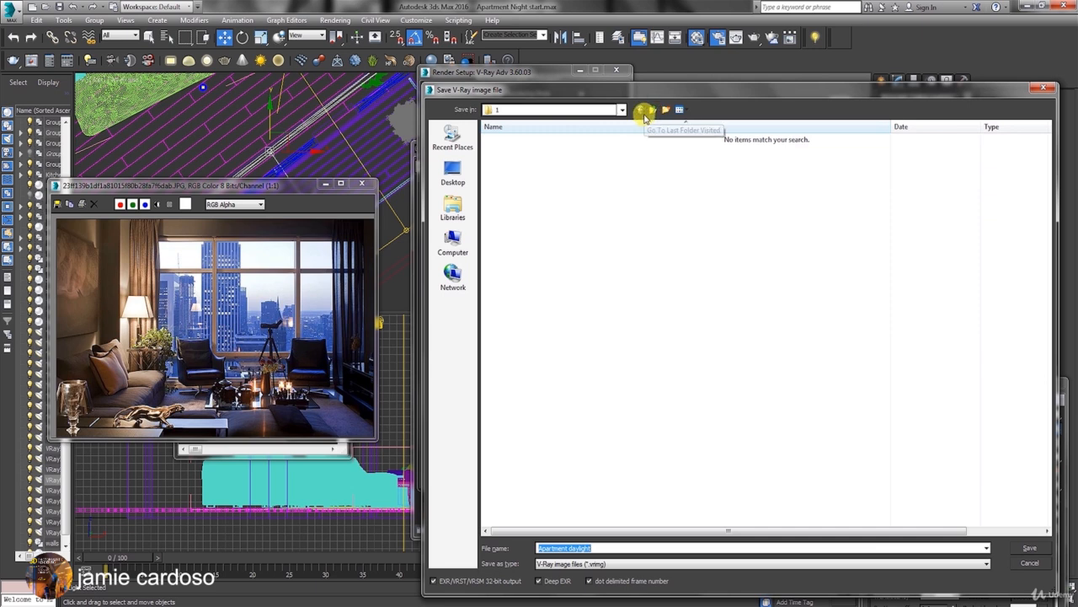
double_click(579, 548)
type("night")
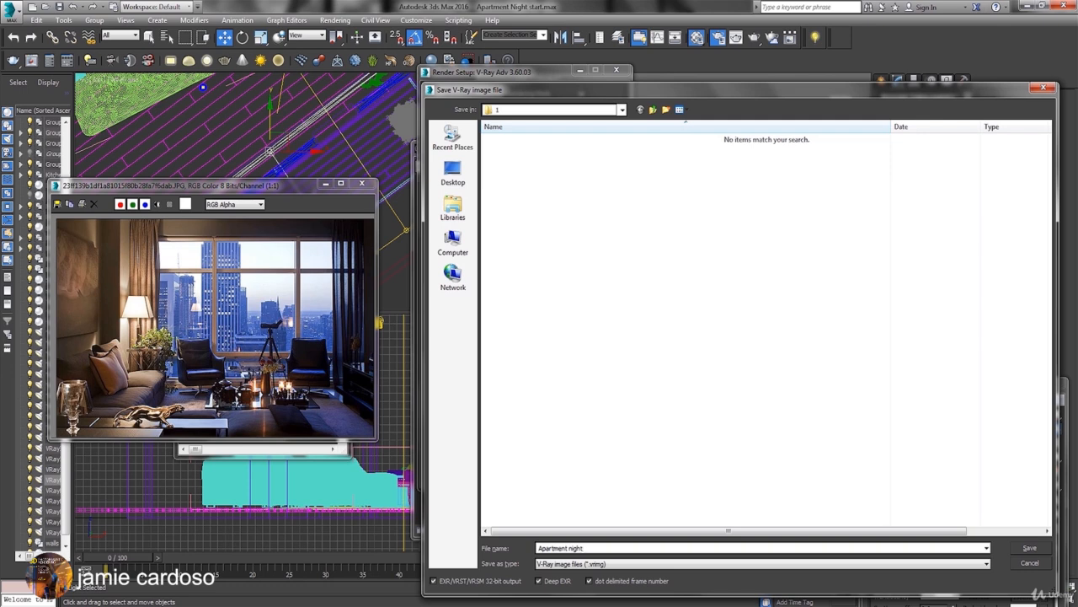
left_click(1029, 547)
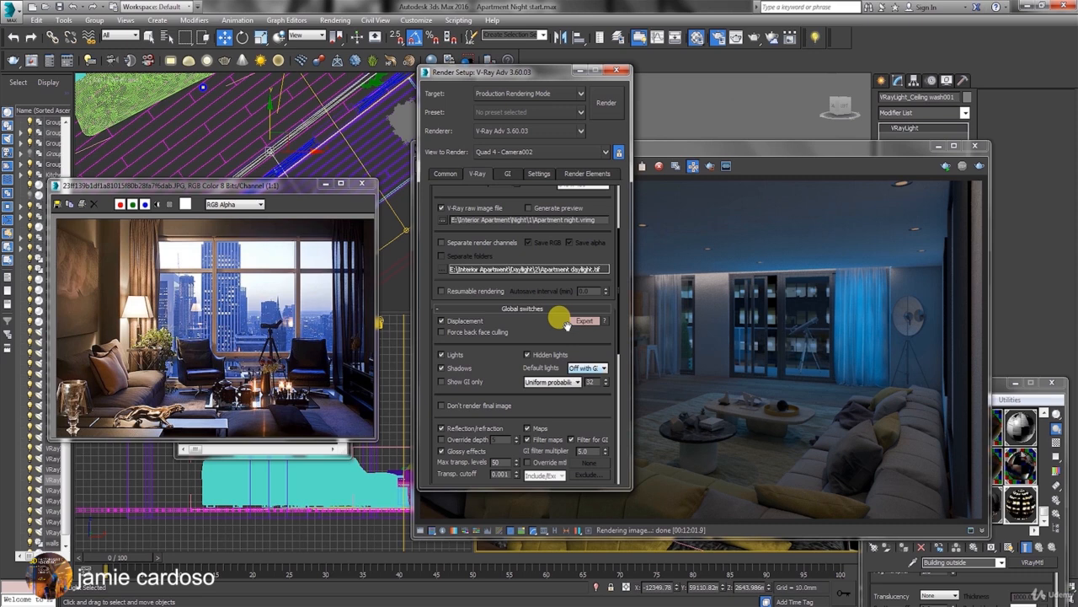
Step: Enable separate render channels and save them as Apartment night.tif in the Night\2 folder with 16-bit color and no compression
left_click_drag(566, 326, 569, 402)
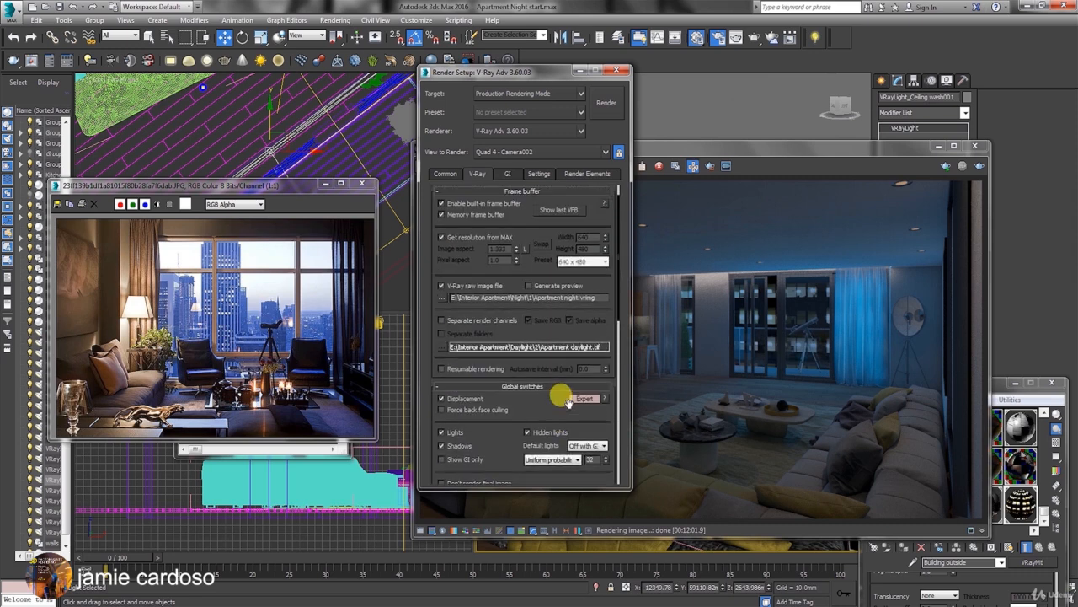
left_click(441, 320)
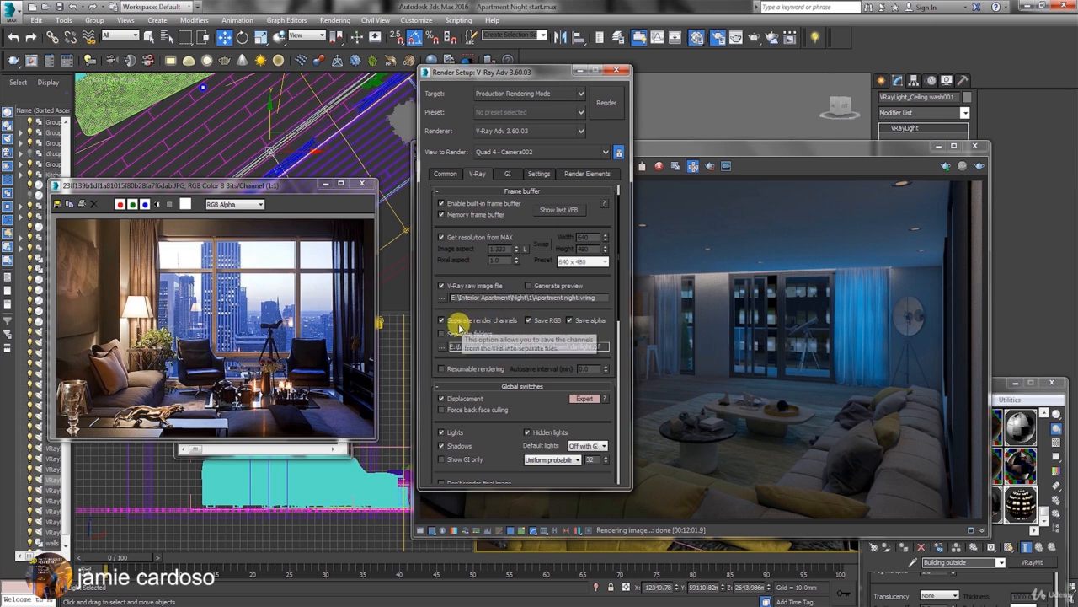
left_click(444, 348)
left_click(175, 369)
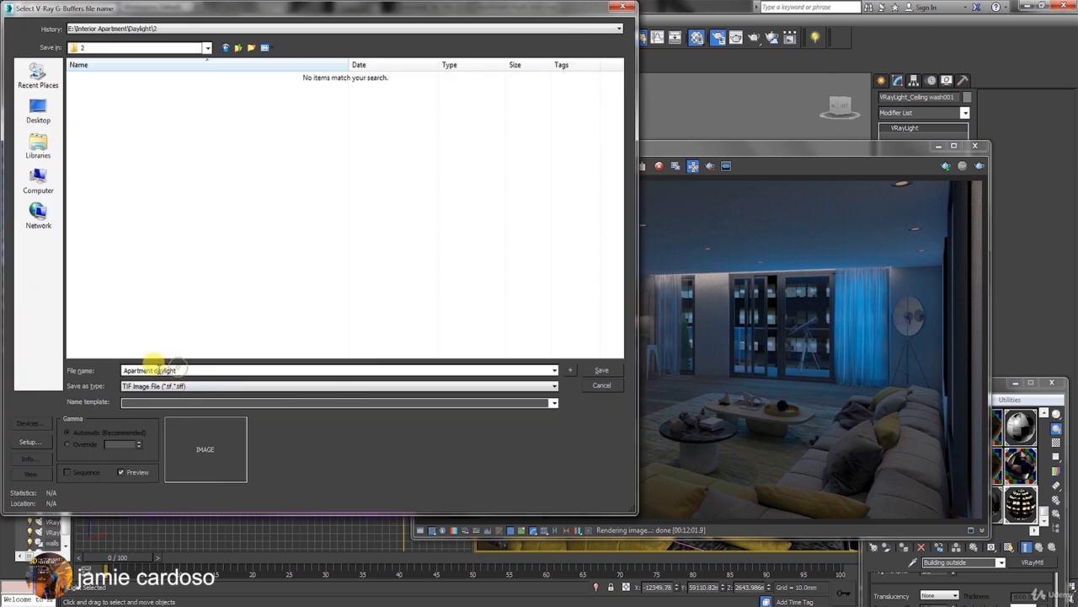
double_click(159, 370)
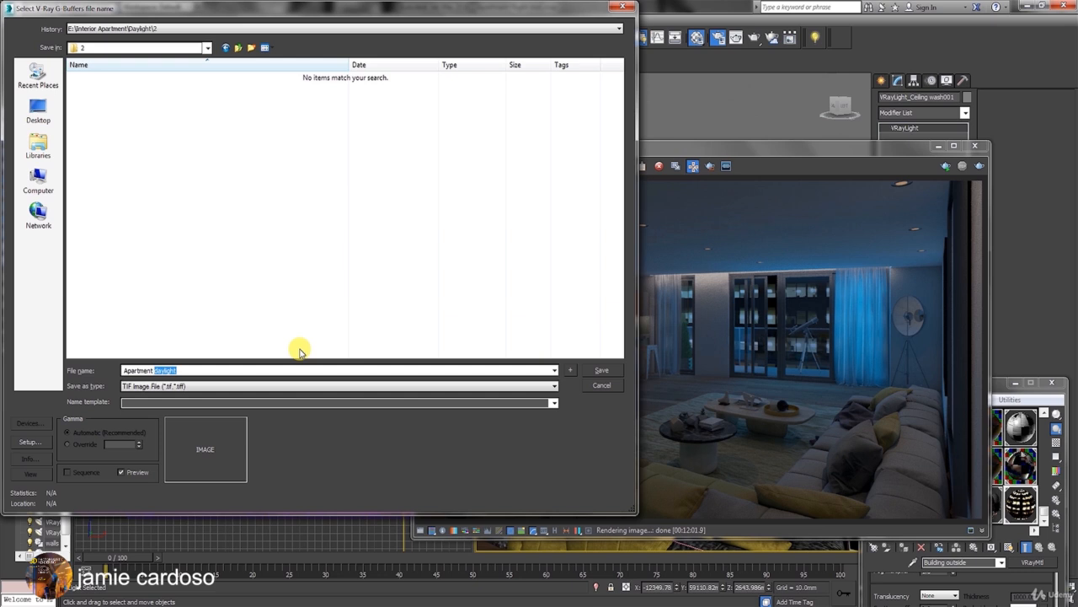
type("night")
left_click(603, 371)
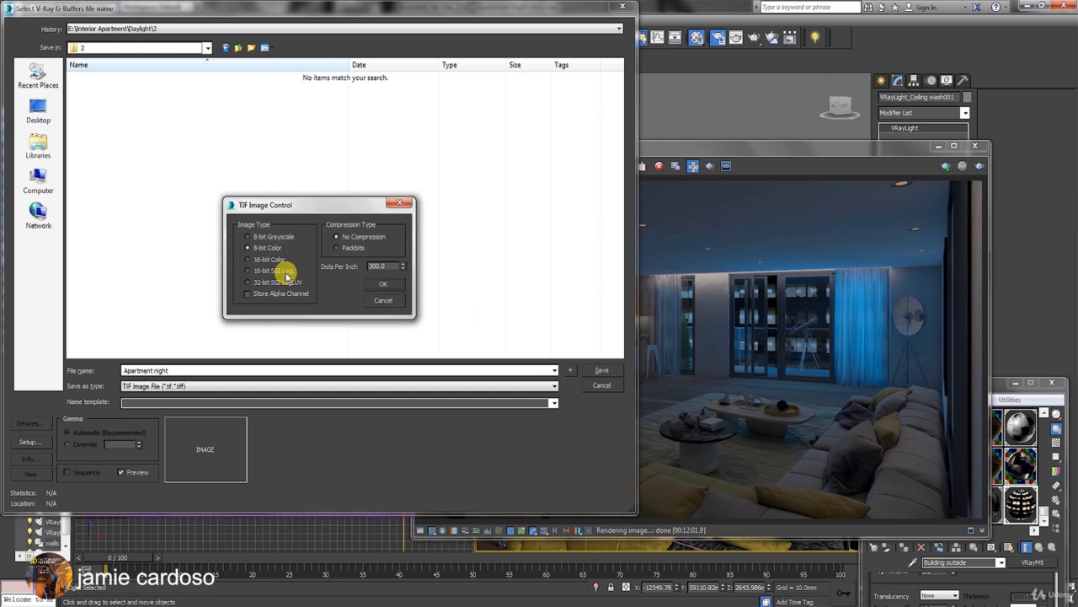
left_click(248, 258)
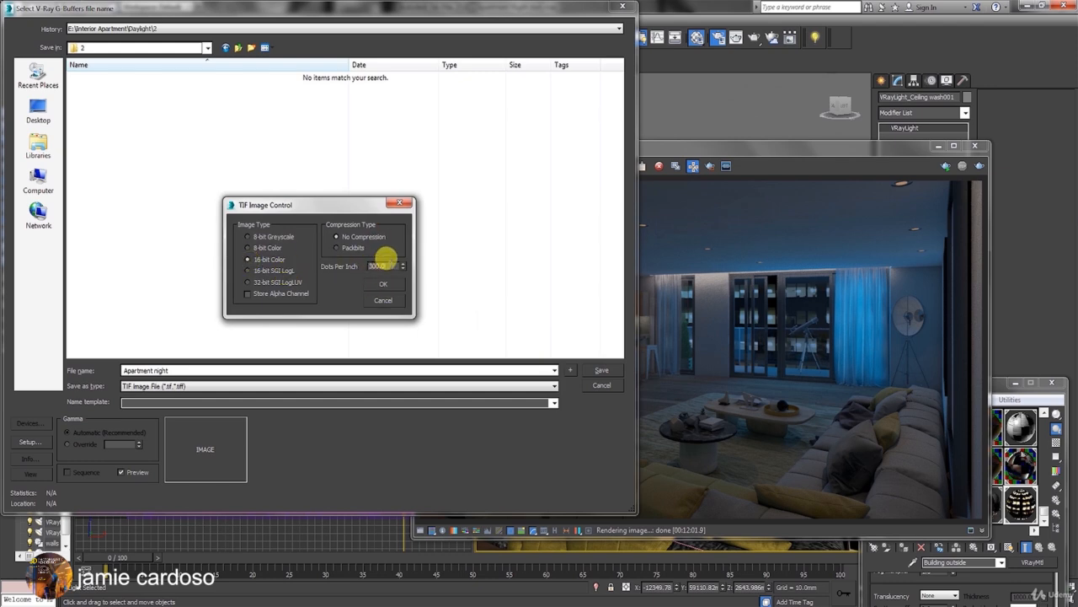
left_click(383, 283)
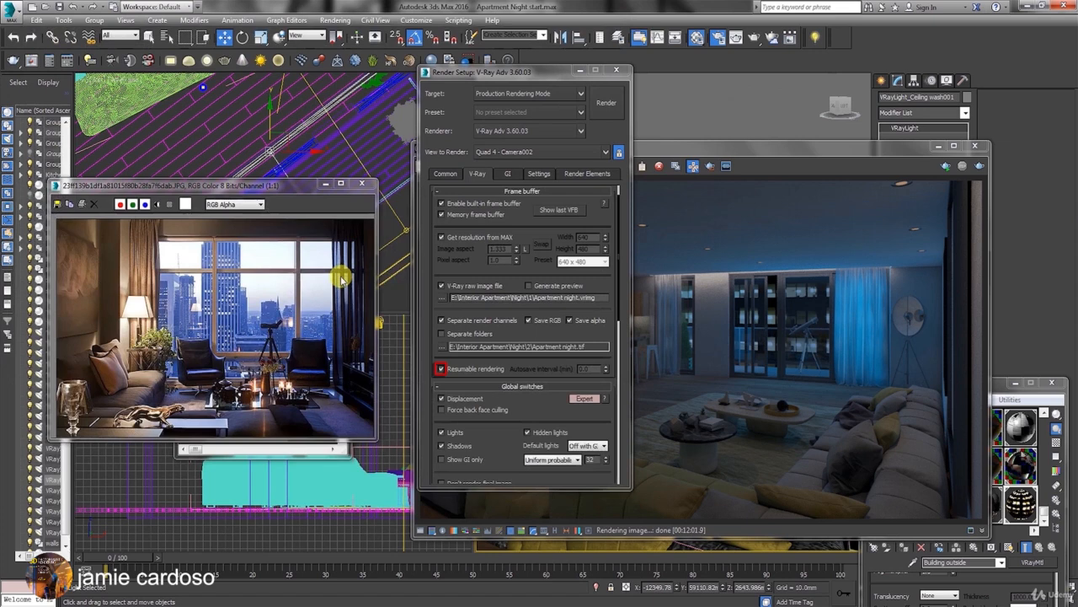
Step: Check the common output size parameters beside the rendered image, then minimize the image window
left_click(446, 174)
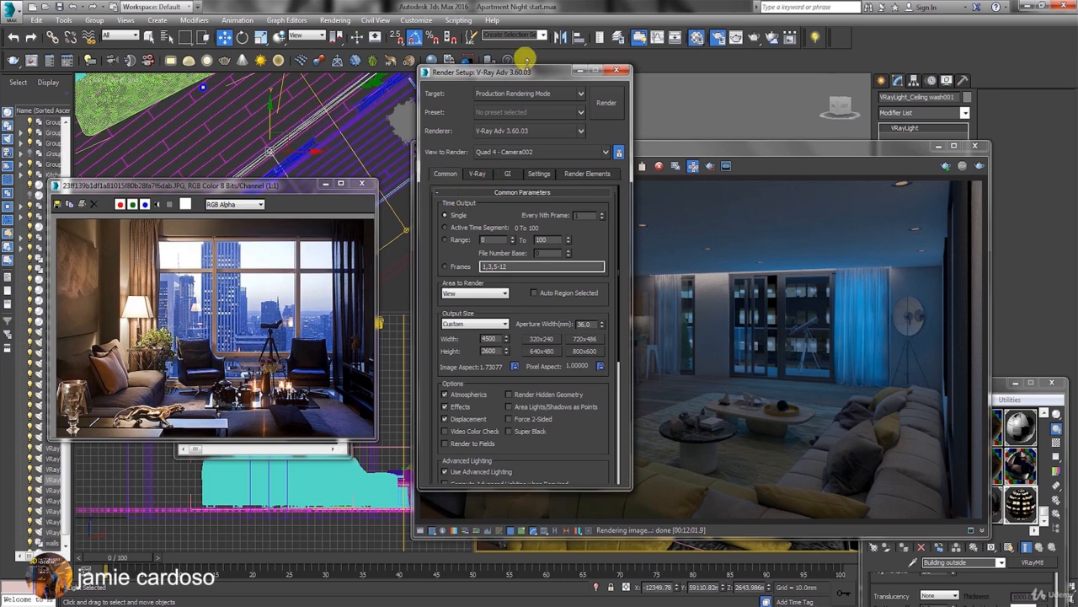
left_click_drag(524, 75, 237, 78)
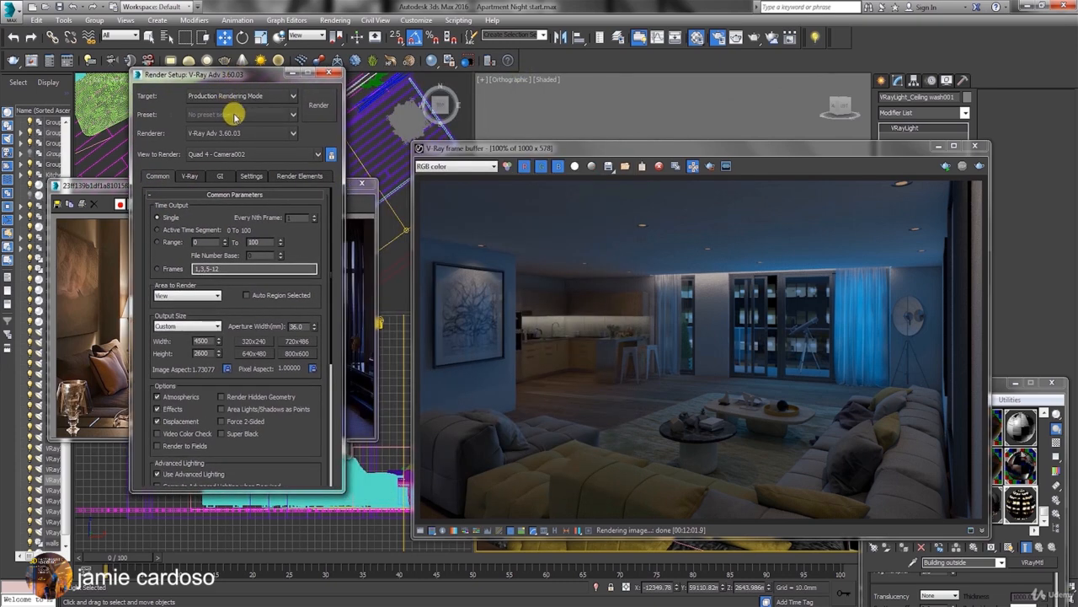
left_click_drag(260, 79, 270, 109)
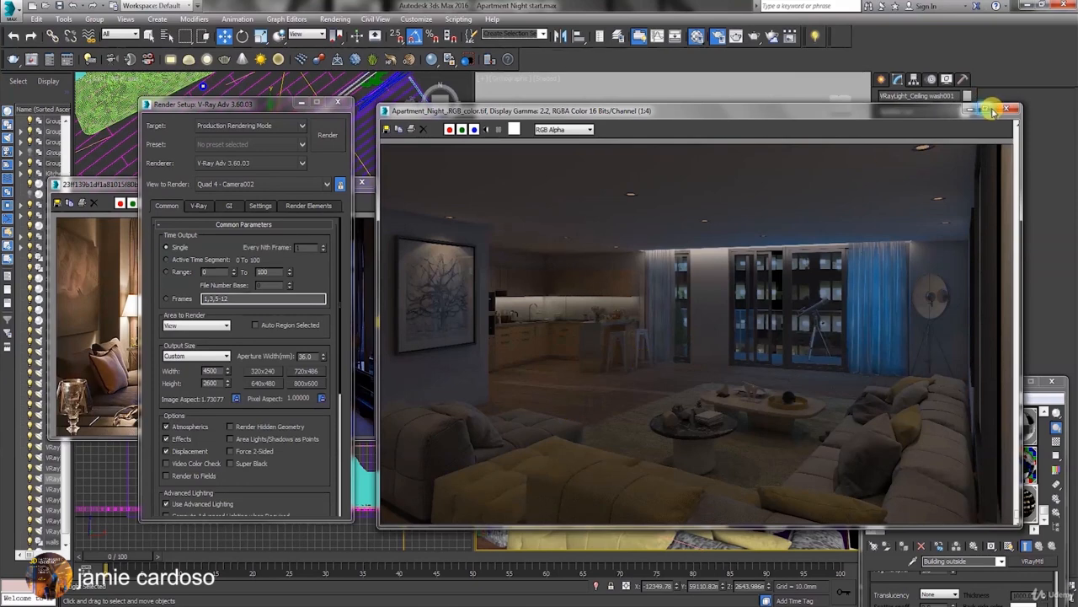
left_click(973, 112)
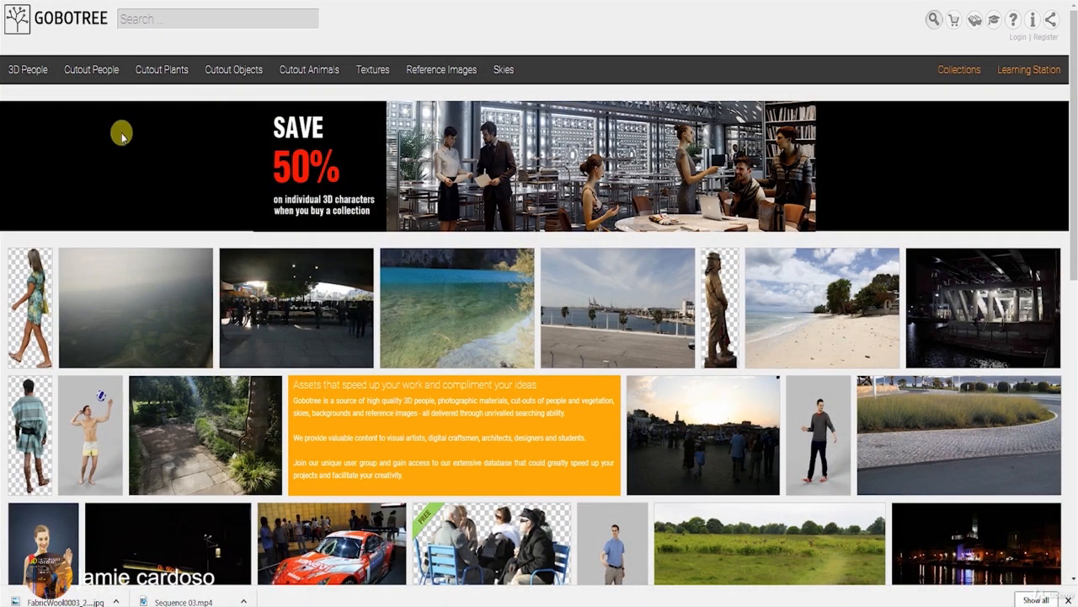
Step: Browse the Gobotree website's home page and its 3D People collection for suitable characters
left_click(89, 36)
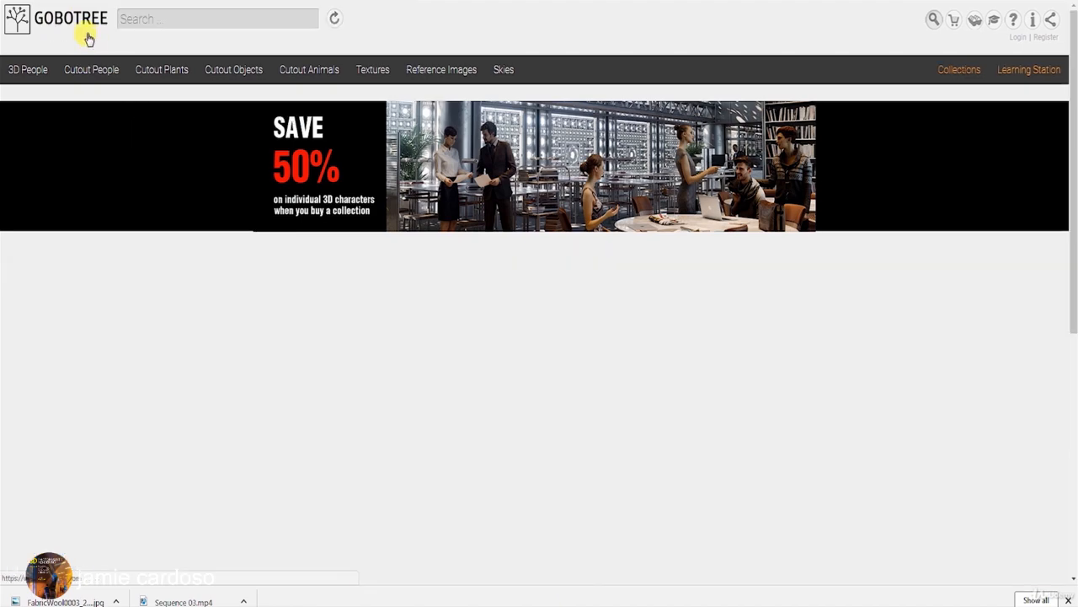
scroll(572, 440, "down", 1)
scroll(572, 440, "down", 1)
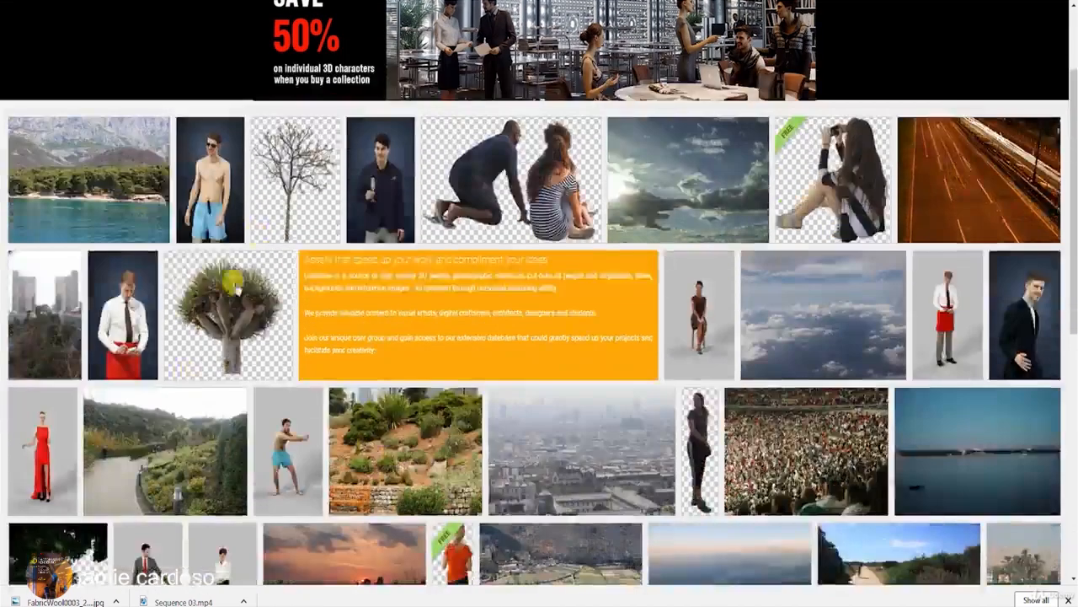
scroll(449, 373, "down", 1)
scroll(517, 345, "up", 2)
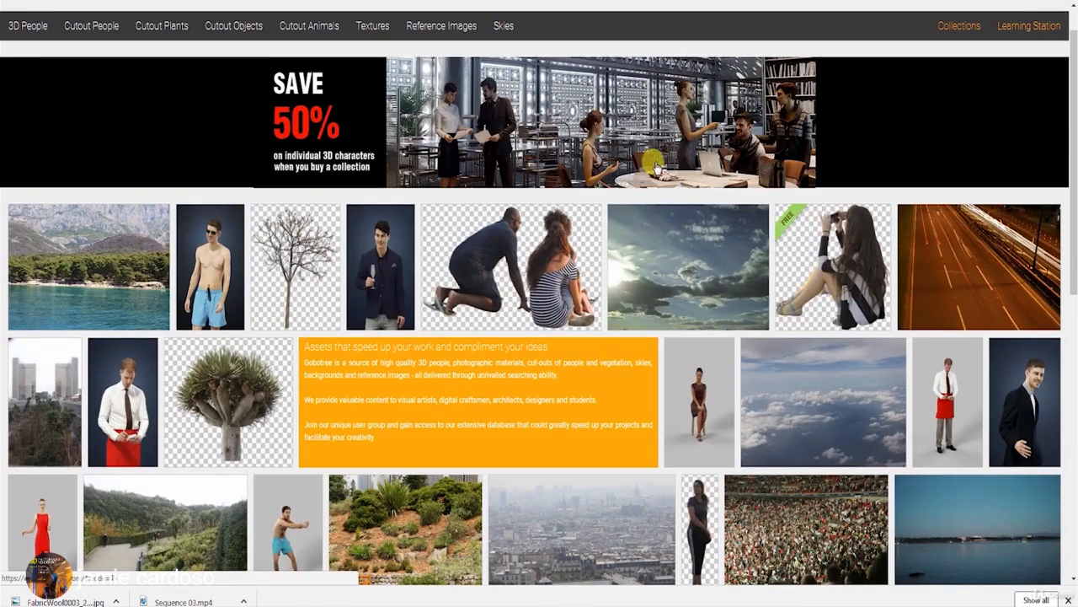
scroll(399, 427, "down", 2)
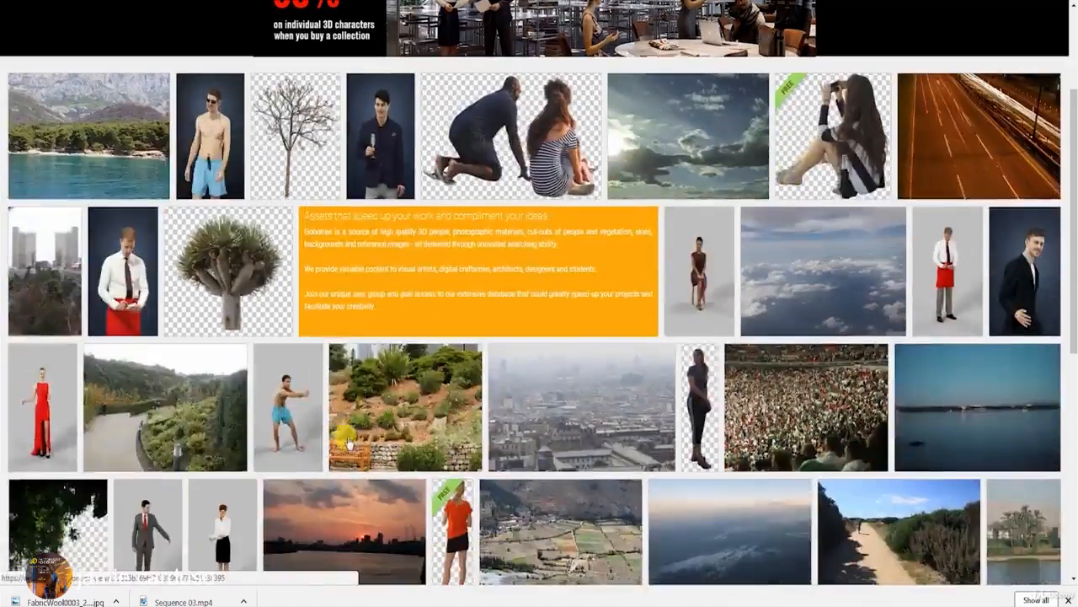
scroll(24, 198, "up", 2)
mouse_move(42, 80)
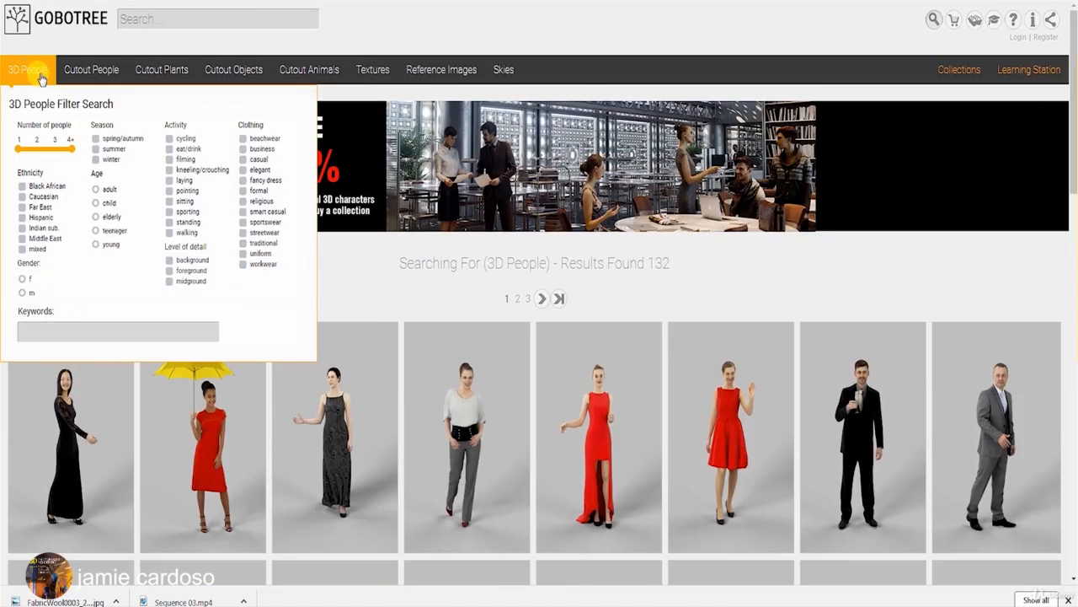
scroll(414, 482, "down", 4)
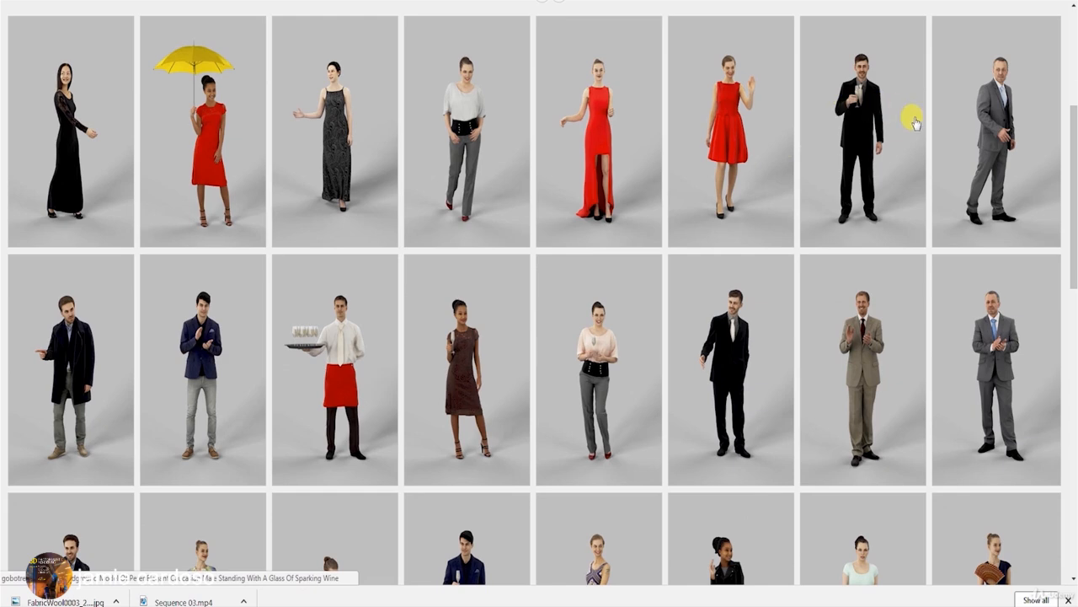
scroll(613, 393, "down", 3)
Step: Switch to the Gobotree folder on drive E and examine the file formats supplied for the walking man model
left_click(180, 598)
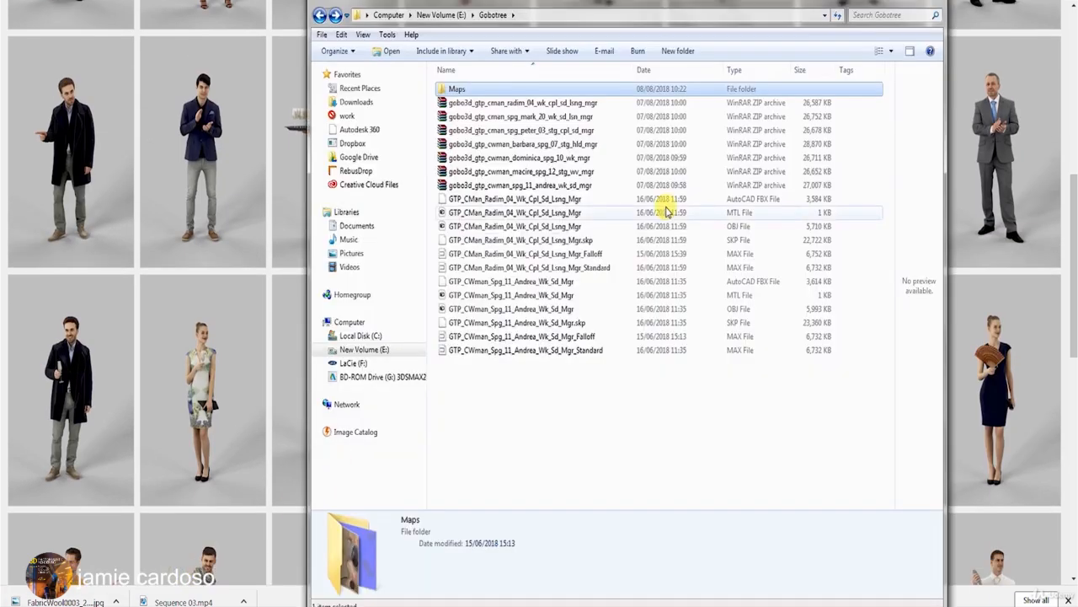
left_click(562, 199)
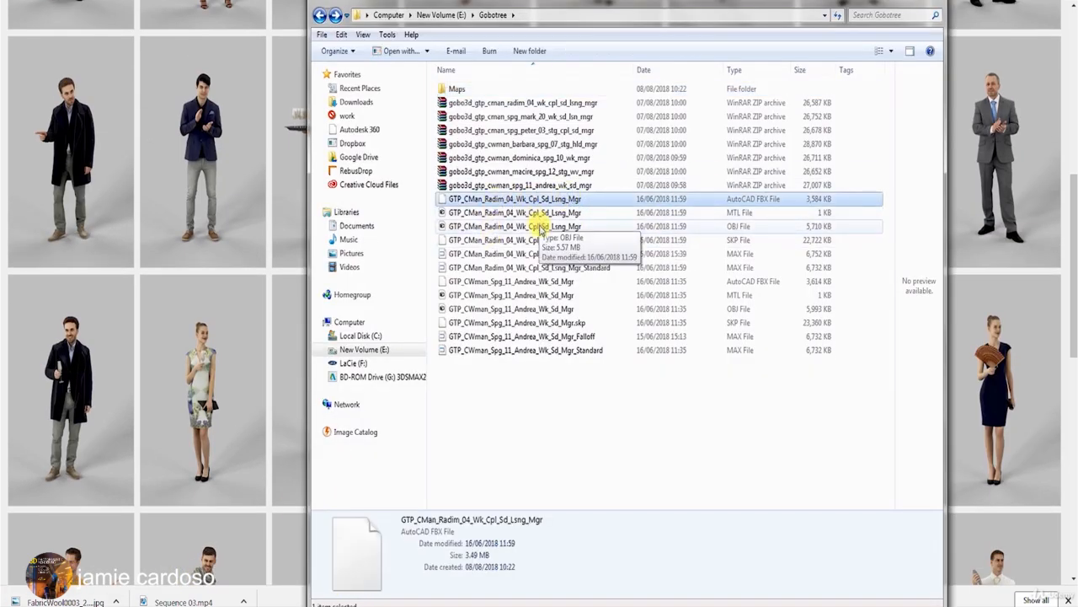
left_click(557, 212)
left_click(573, 199)
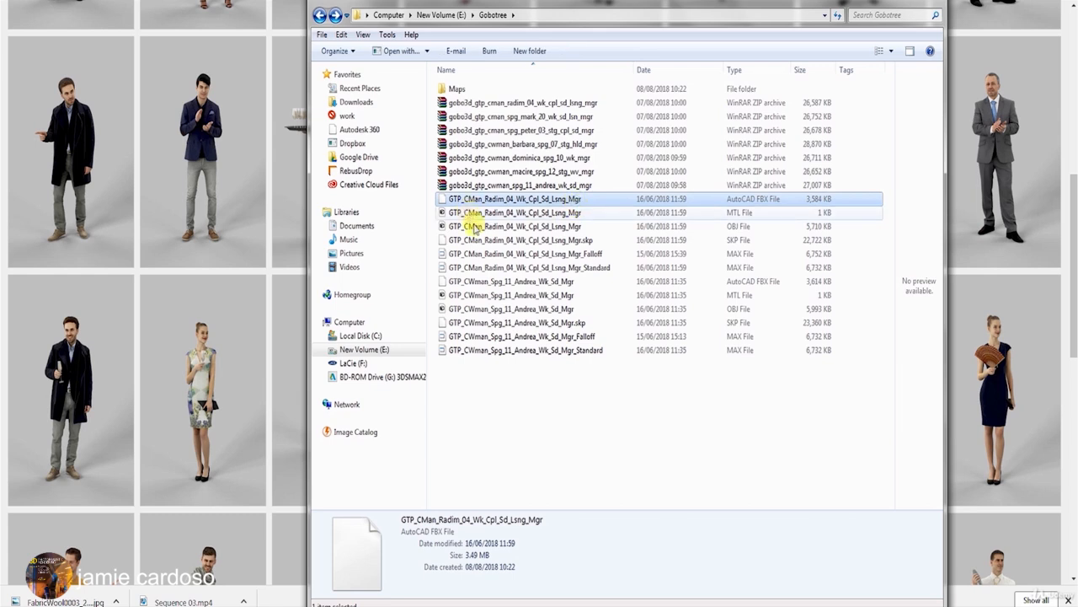
left_click(602, 241)
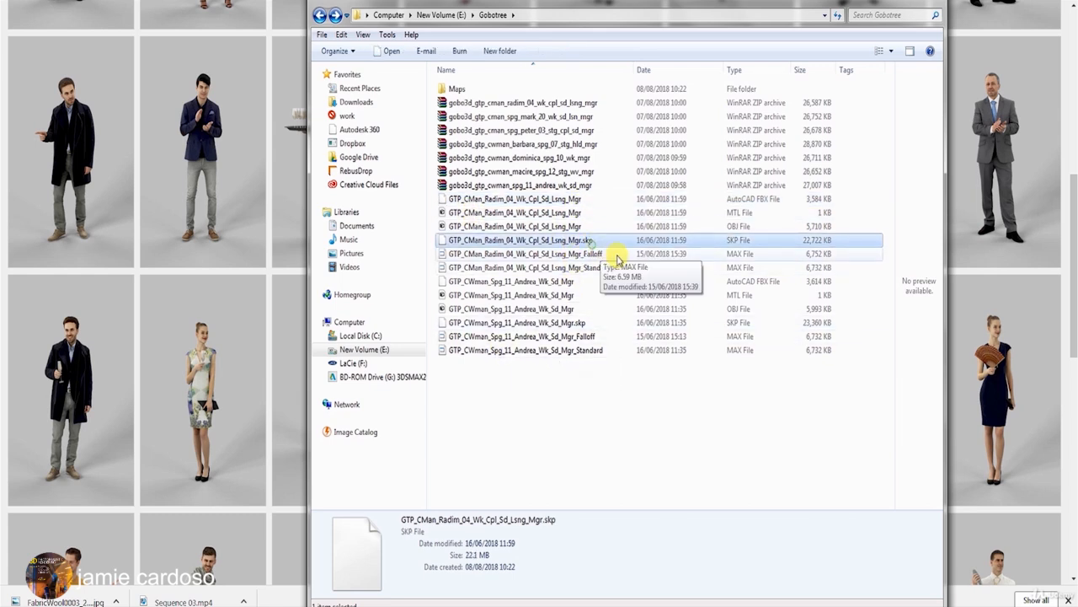
left_click(593, 268)
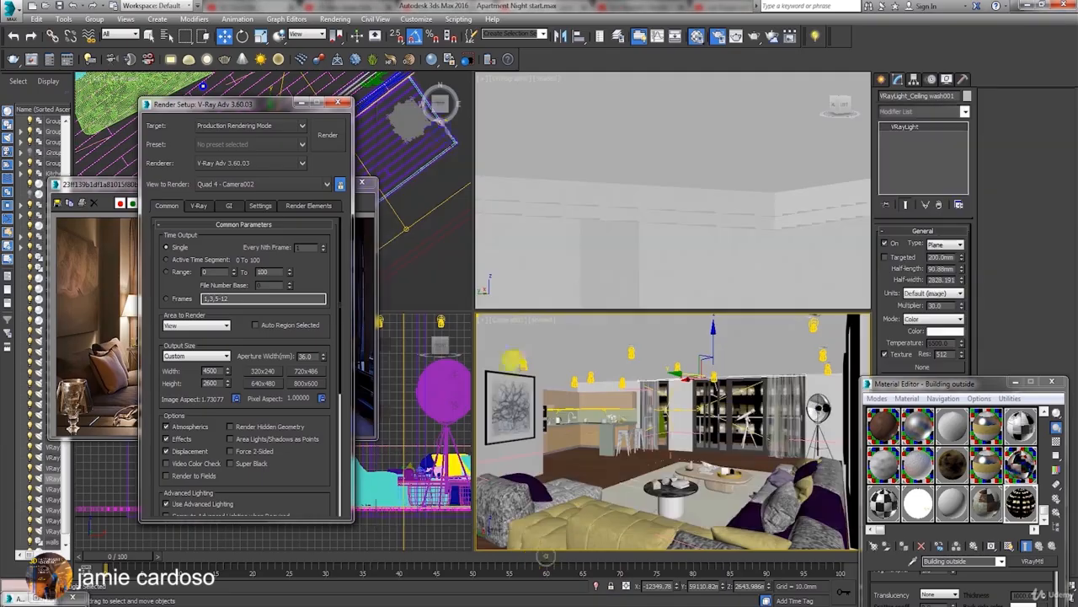
Step: Merge the People group from People.max into the apartment scene
left_click(10, 11)
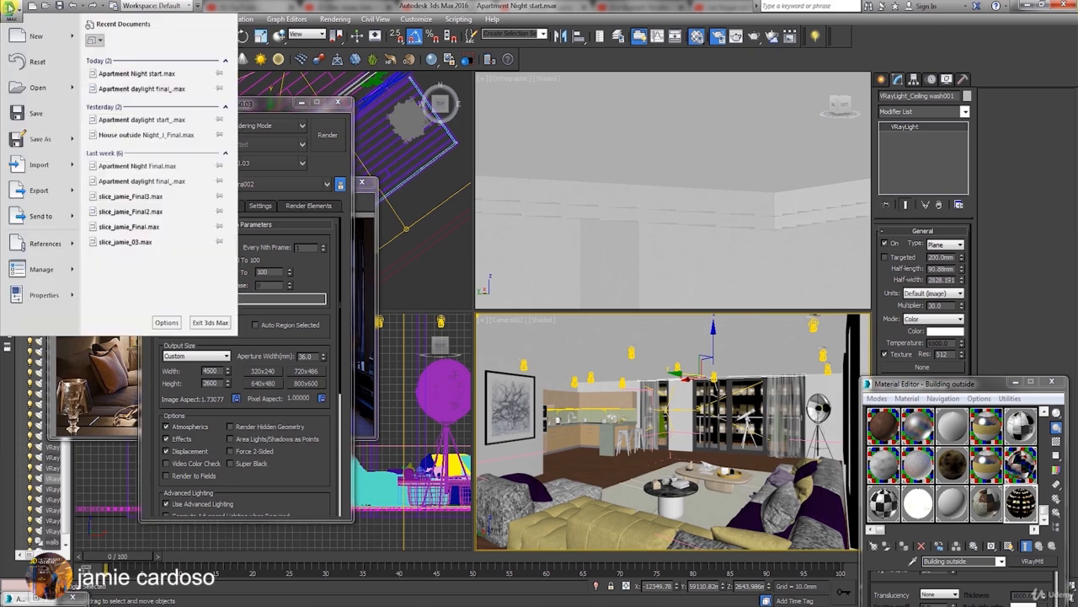
mouse_move(42, 165)
left_click(113, 93)
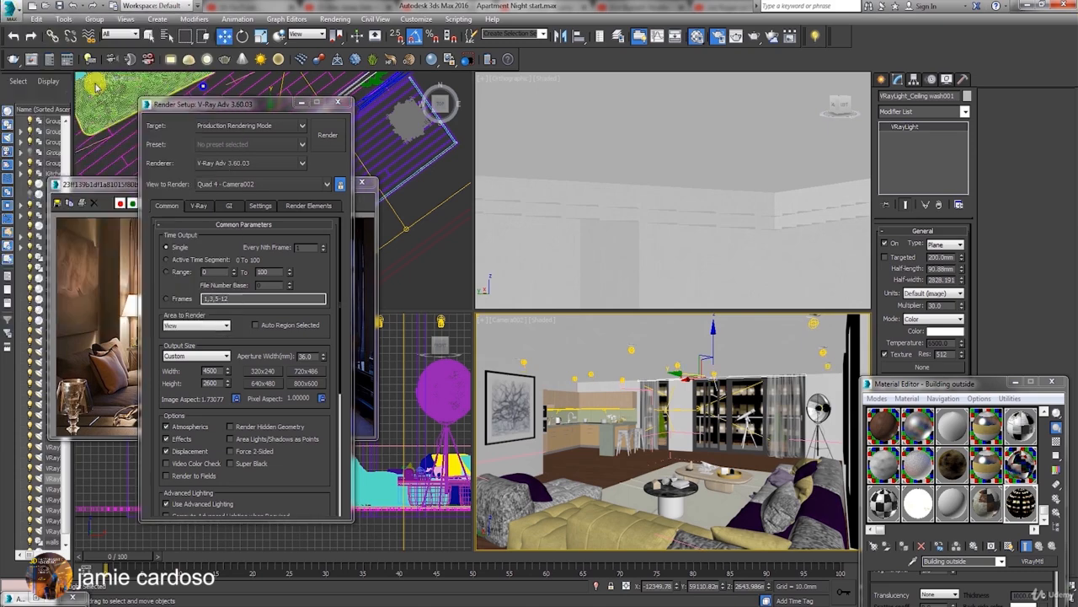
left_click(679, 554)
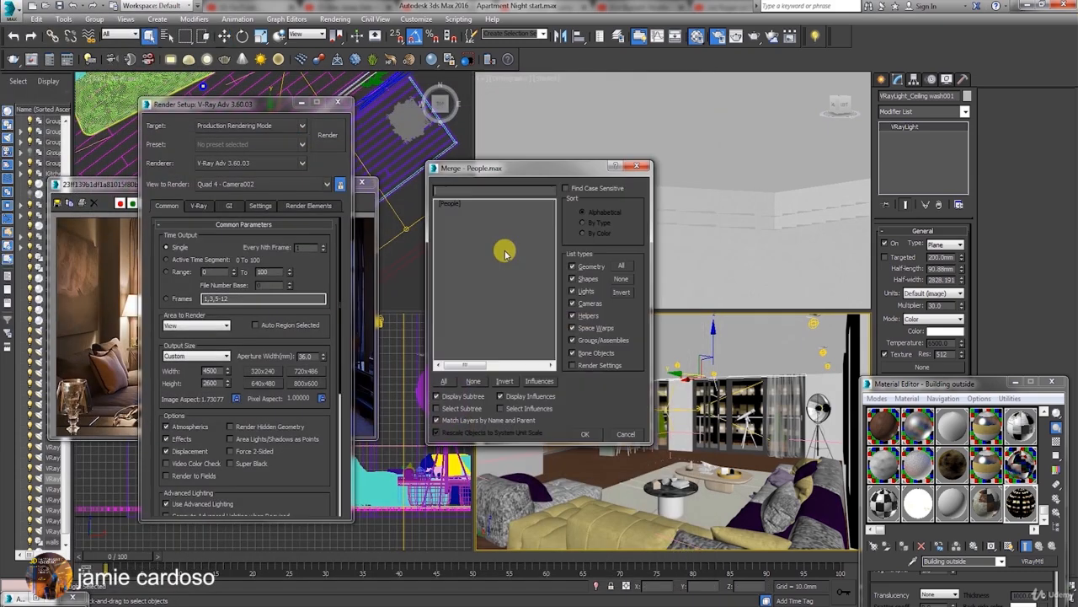
left_click(452, 206)
left_click(587, 436)
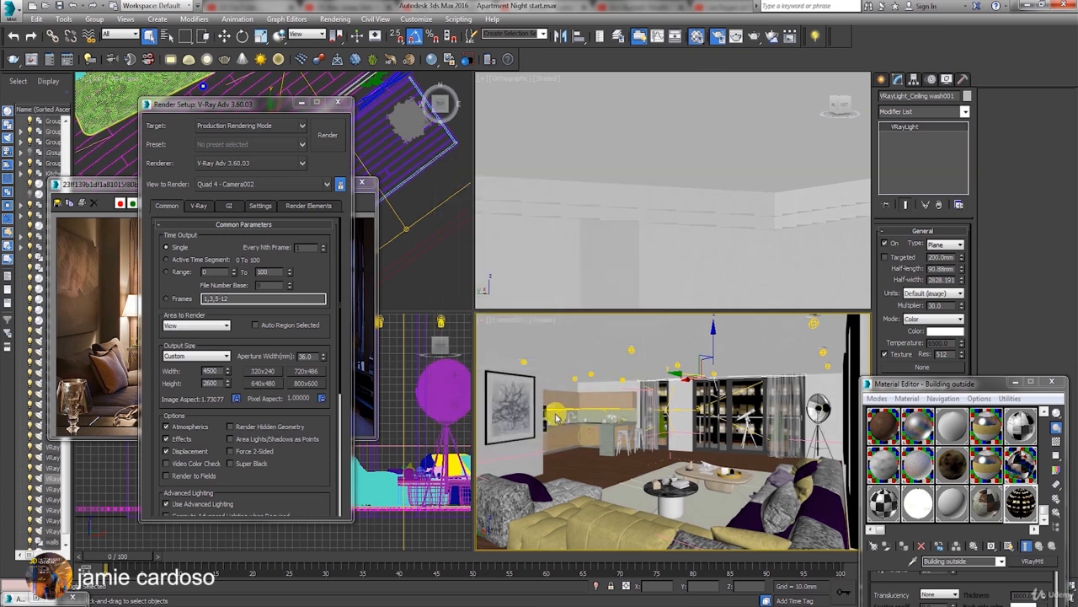
Step: Examine the merged couple behind the sliding window up close in the Camera002 view using 2D Pan Zoom mode
left_click(519, 323)
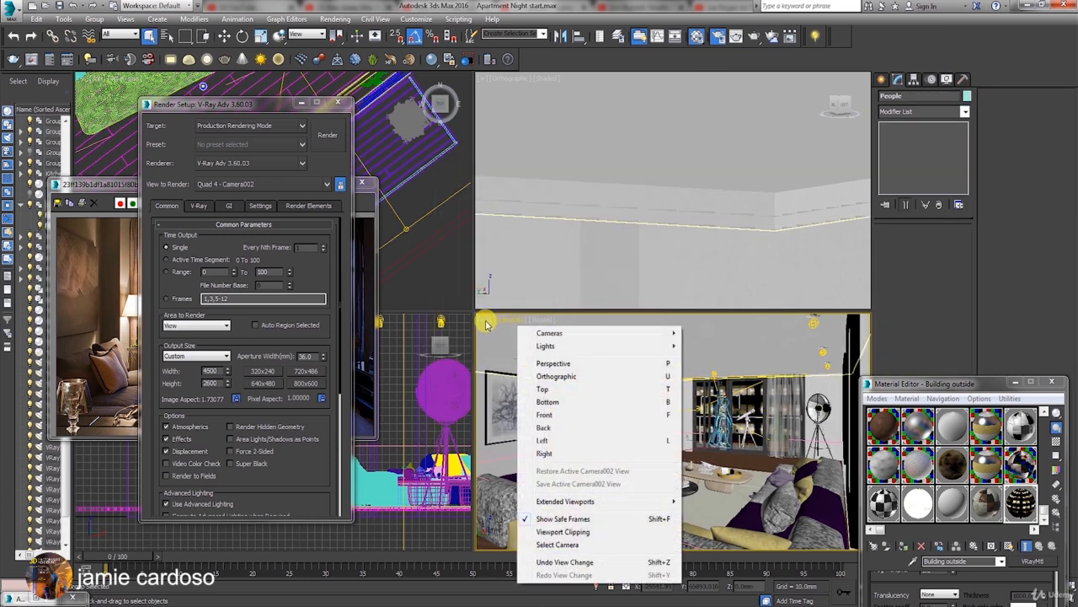
left_click(485, 324)
left_click(533, 476)
scroll(681, 356, "up", 10)
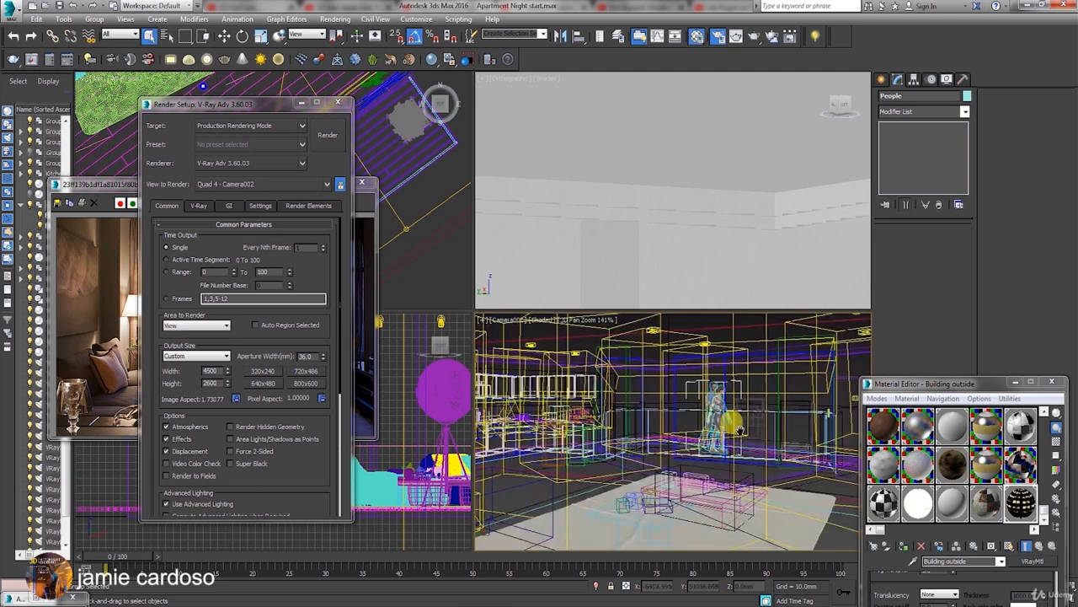
scroll(687, 358, "down", 8)
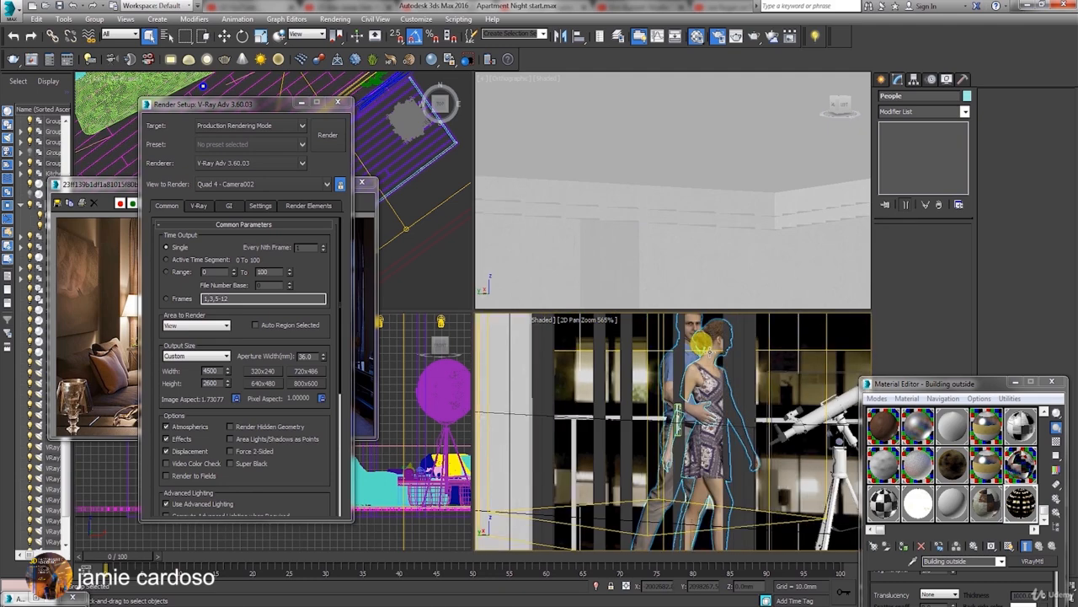
scroll(640, 360, "down", 4)
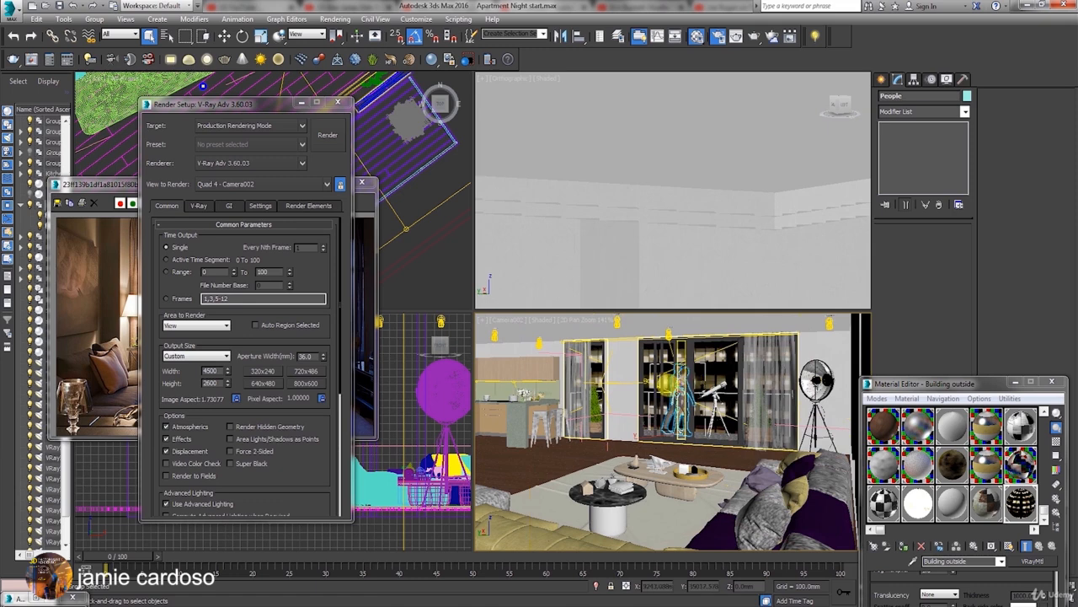
scroll(692, 394, "up", 1)
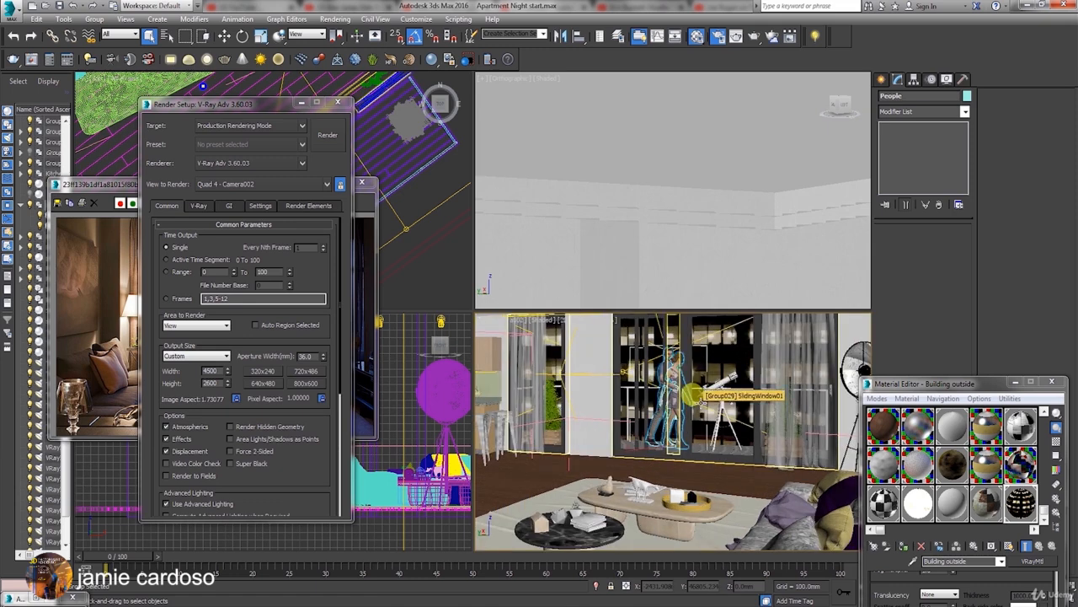
scroll(693, 393, "down", 1)
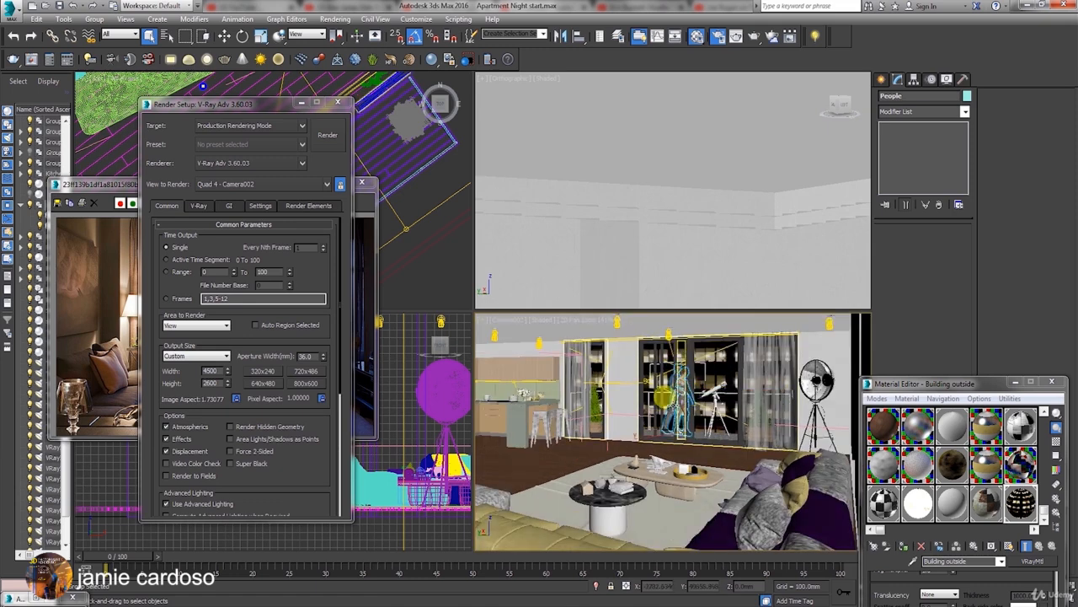
Step: Isolate the People group and frame it in a Front view in place of the Orthographic view
left_click(597, 586)
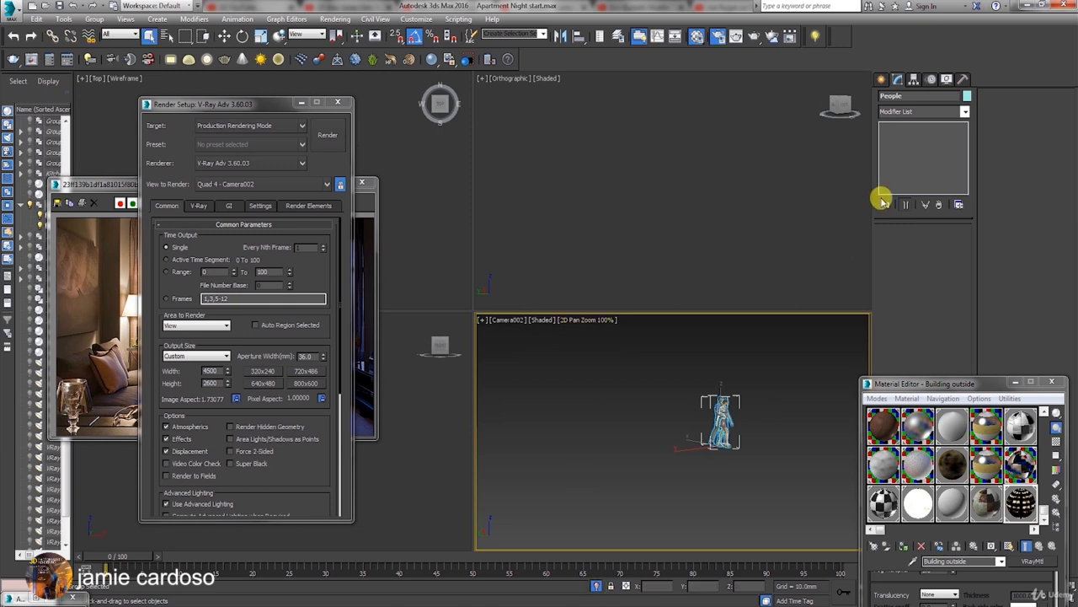
left_click(628, 185)
key("f")
key("z")
Step: Measure the man's height in the Front view with a Tape helper running from his feet to his head
left_click(882, 79)
left_click(938, 99)
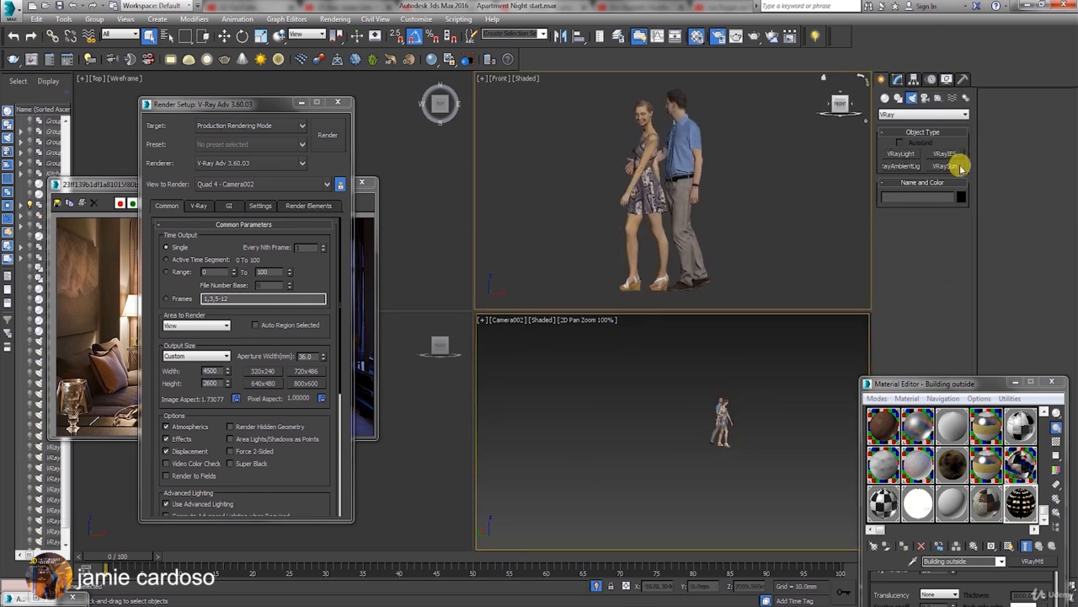
left_click(944, 203)
left_click_drag(687, 285, 679, 88)
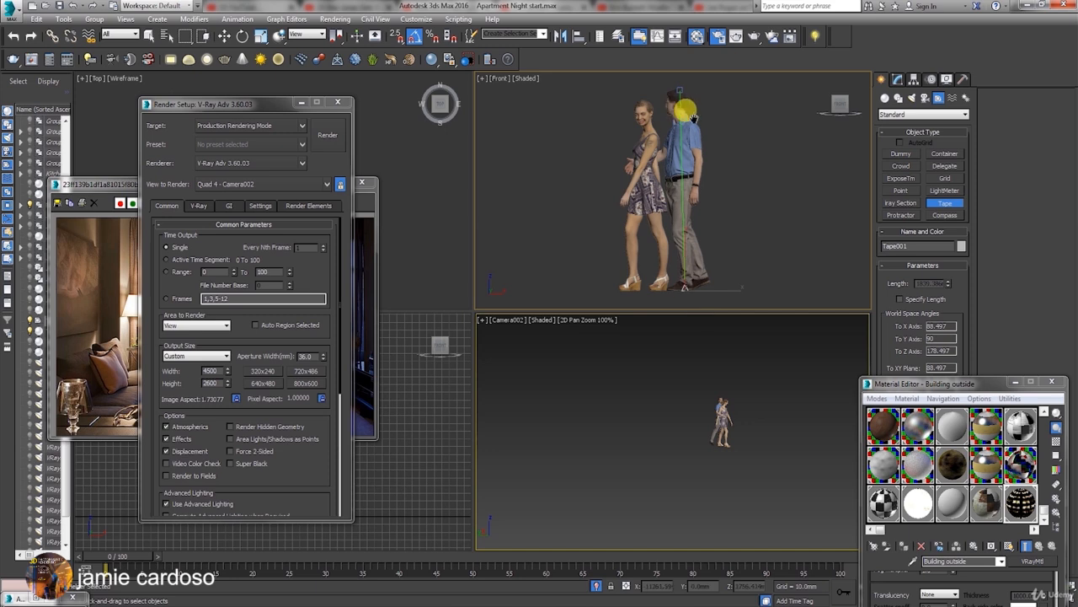
middle_click_drag(693, 133, 689, 136)
right_click(692, 142)
left_click(650, 155)
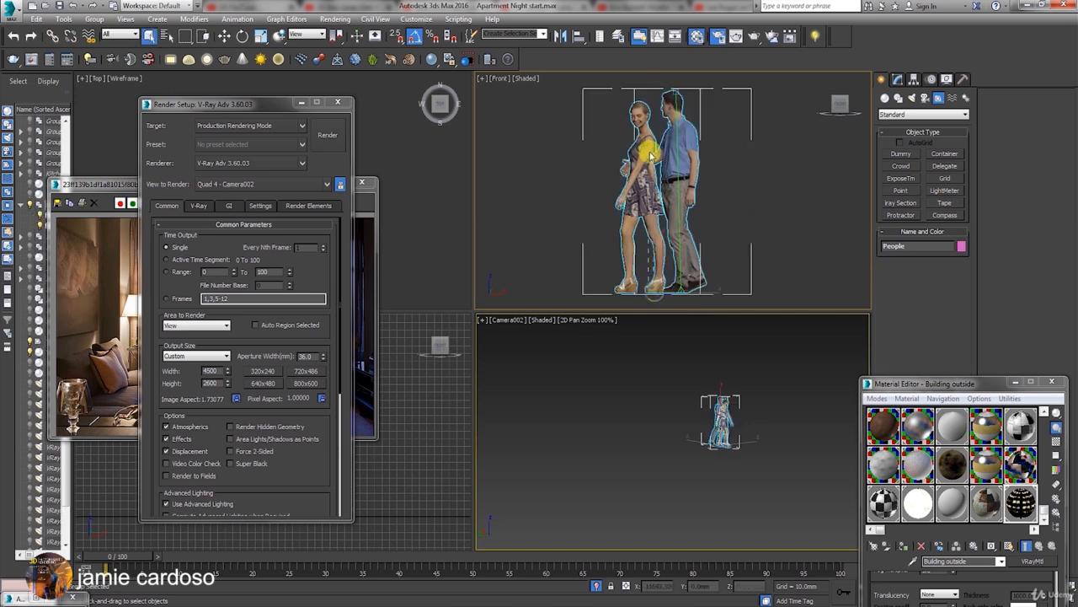
Step: Measure the woman's height with a second Tape helper in the Front view, then exit isolation to restore the full scene
left_click(945, 203)
left_click_drag(645, 289, 646, 104)
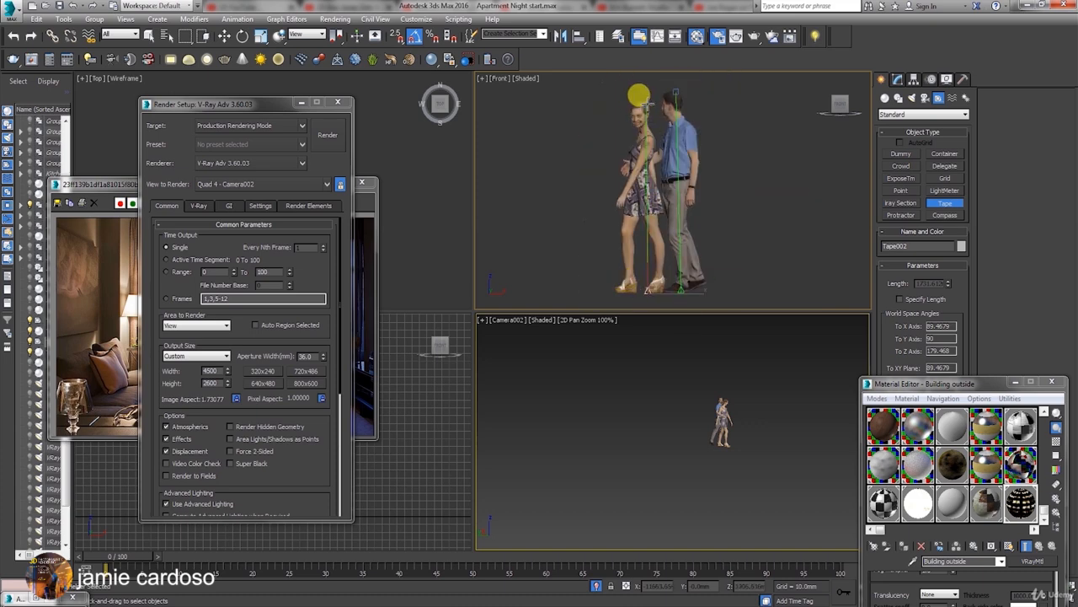
left_click(597, 585)
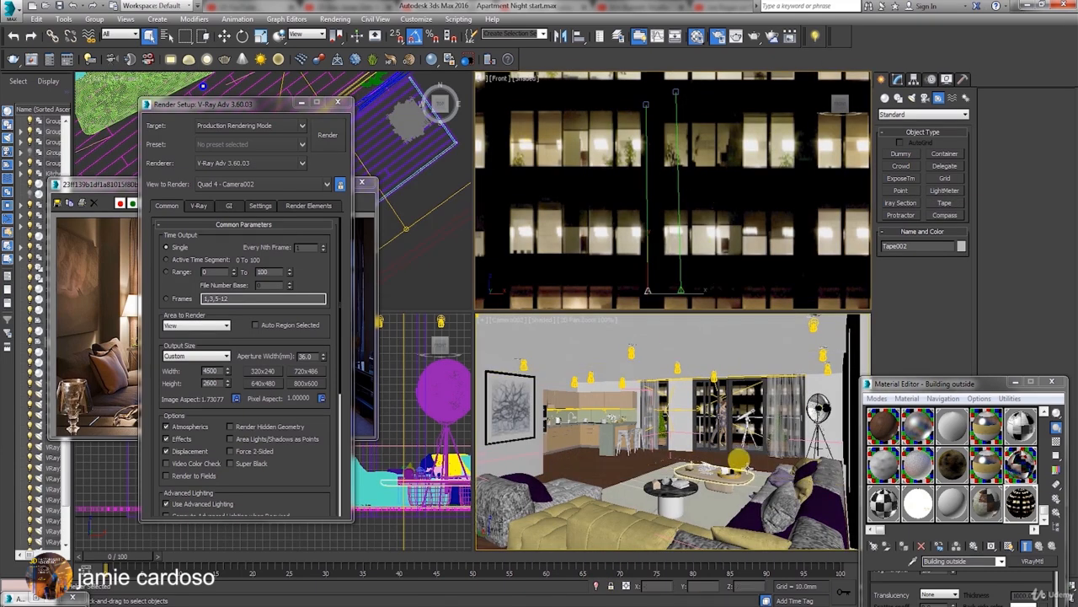